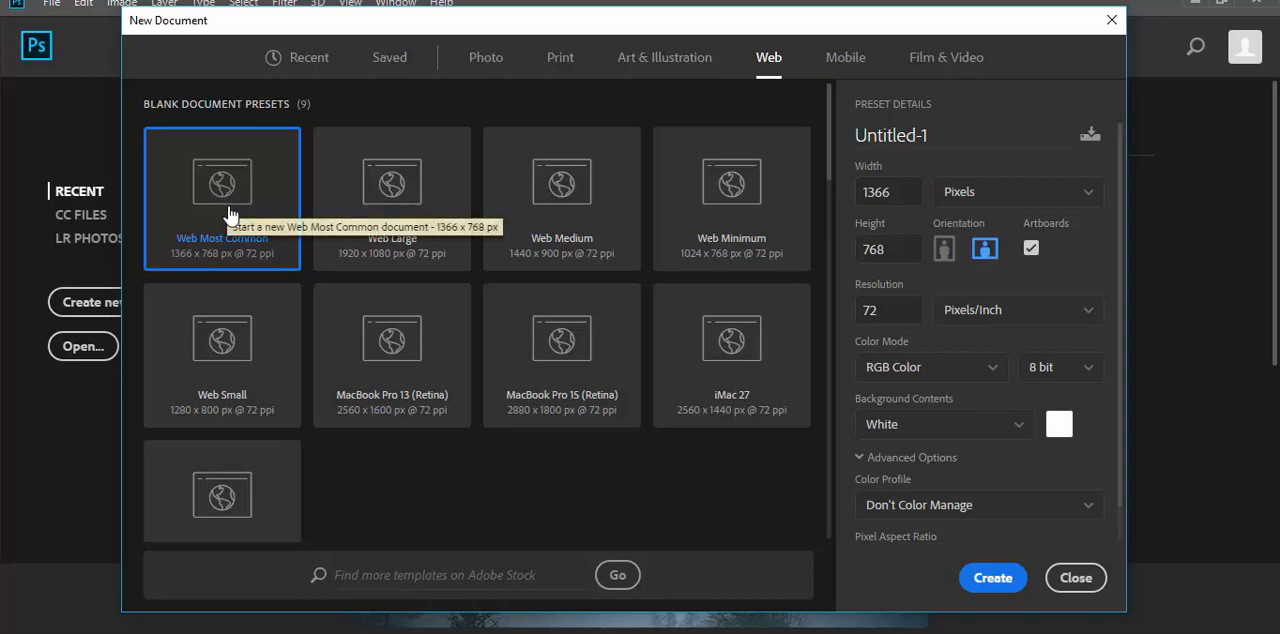
Step: Create a new web document from the Web Most Common preset with its width set to 960 pixels and artboards enabled
left_click_drag(900, 192, 852, 187)
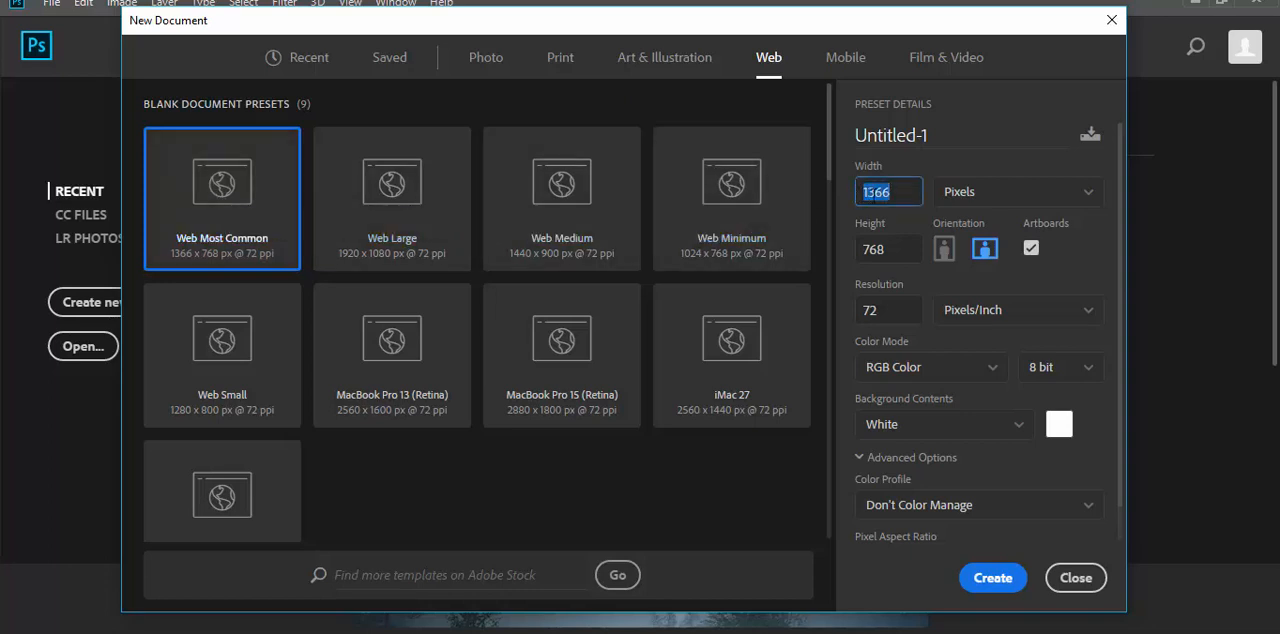
type("960")
left_click(993, 580)
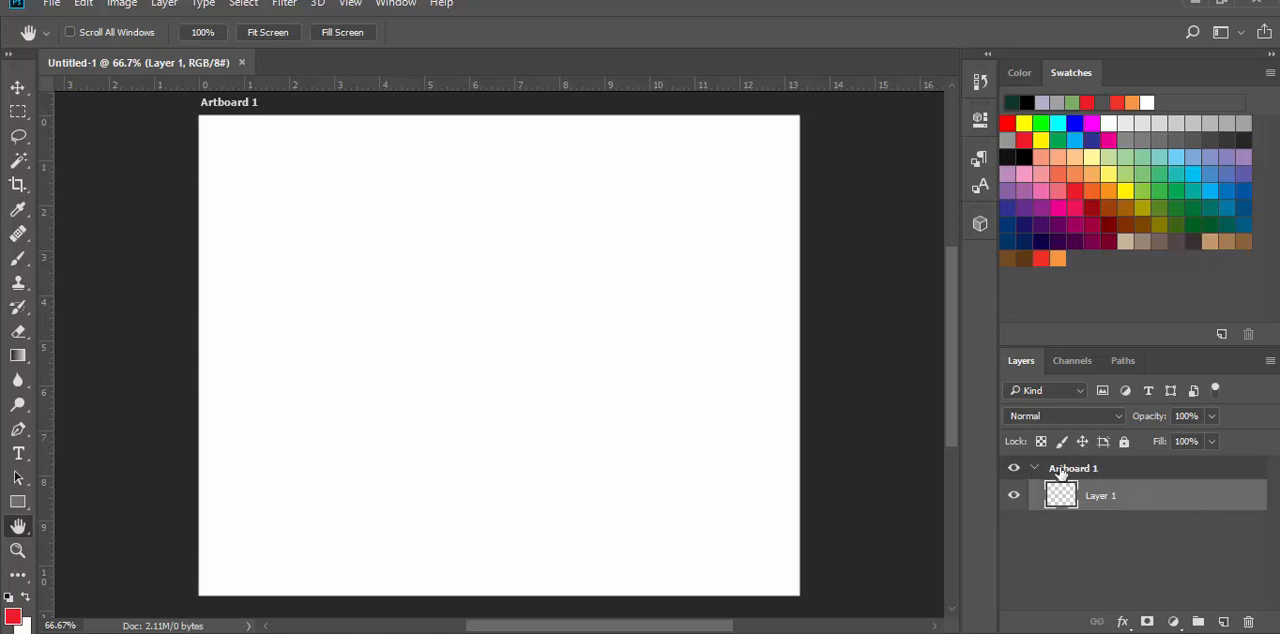
Step: Duplicate Artboard 1 and rename the copy "Artboard 2 Web"
left_click_drag(1062, 472, 1222, 622)
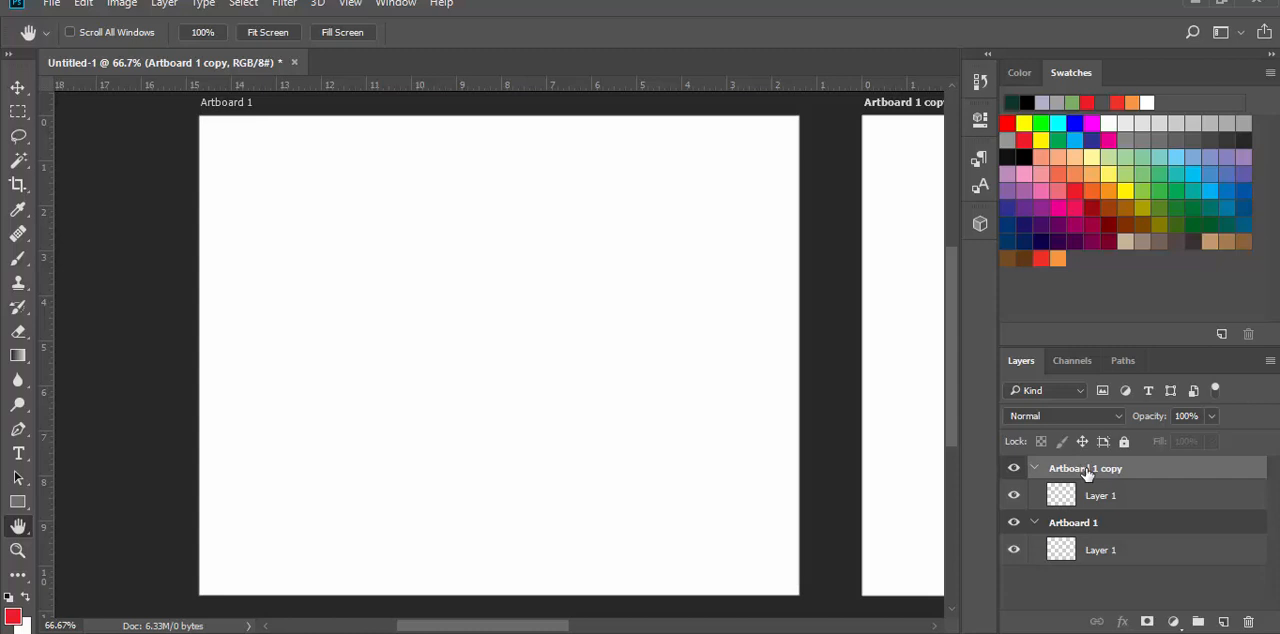
double_click(1087, 469)
left_click(1087, 469)
left_click_drag(1089, 469, 1178, 489)
type("2 Web")
key("Return")
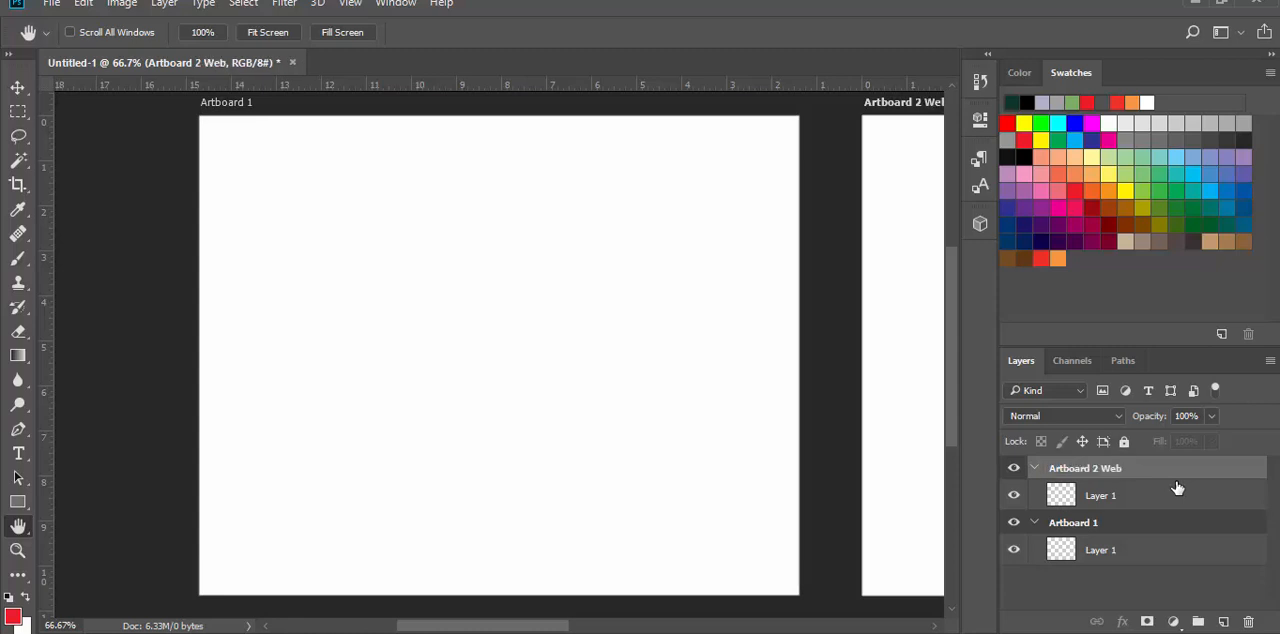
left_click_drag(515, 627, 607, 627)
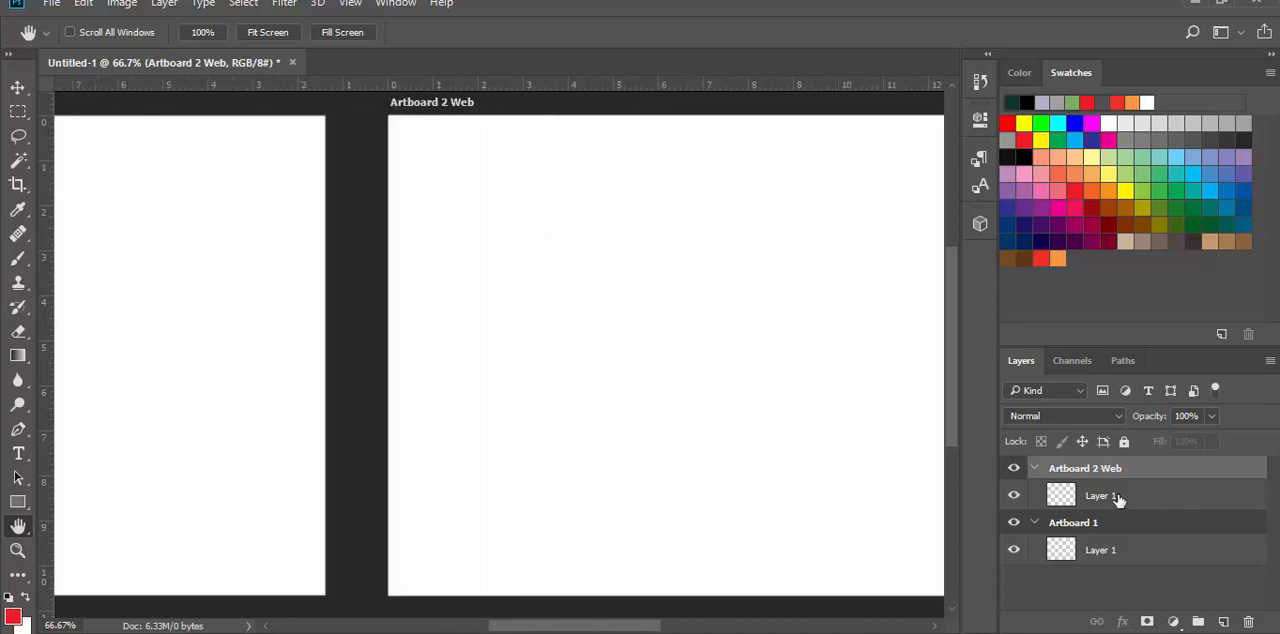
right_click(1086, 470)
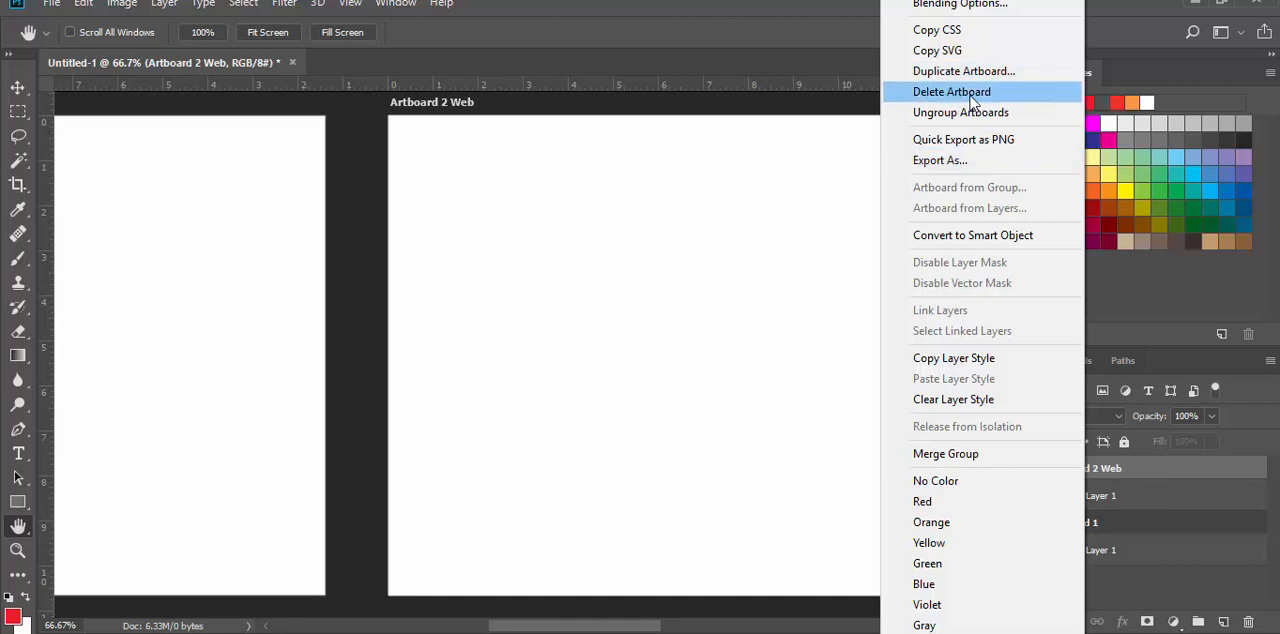
left_click(707, 36)
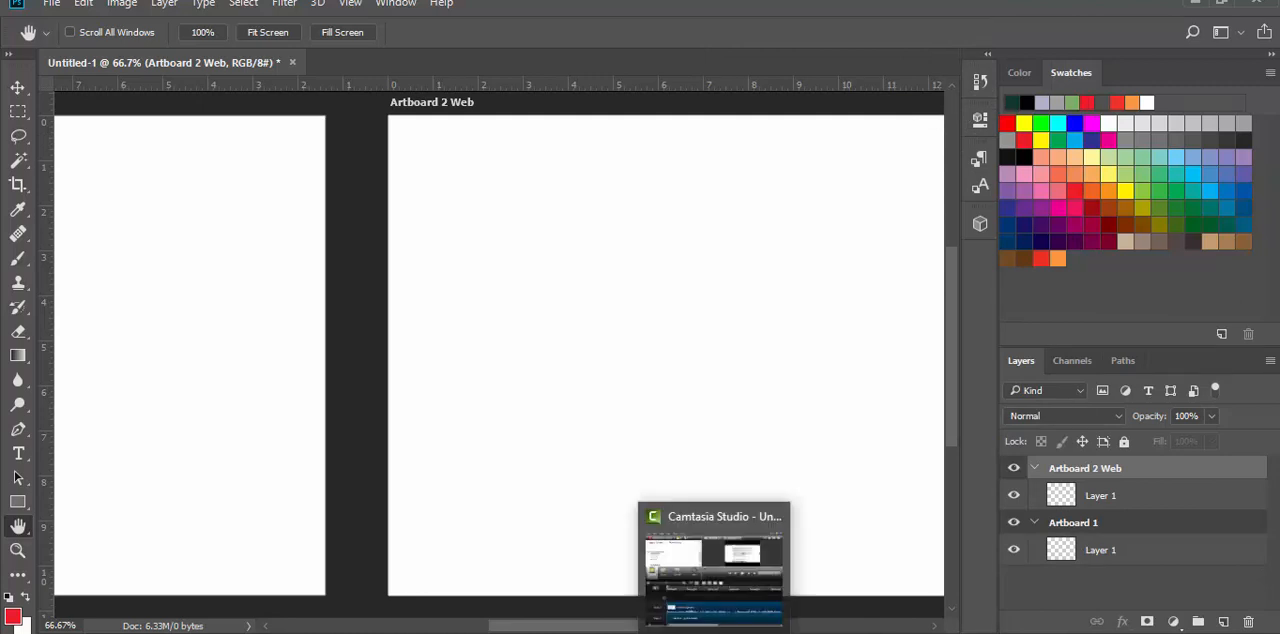
left_click(714, 632)
left_click(1199, 578)
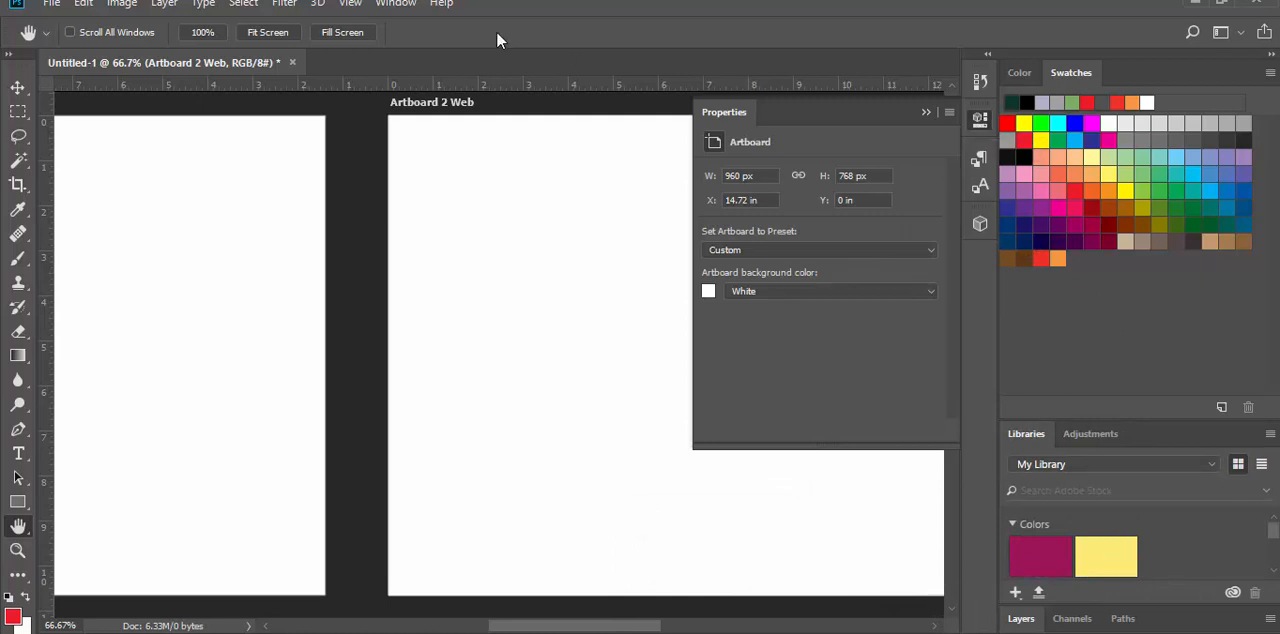
Step: Set the width of Artboard 2 Web to 380 px in its artboard properties
left_click(394, 4)
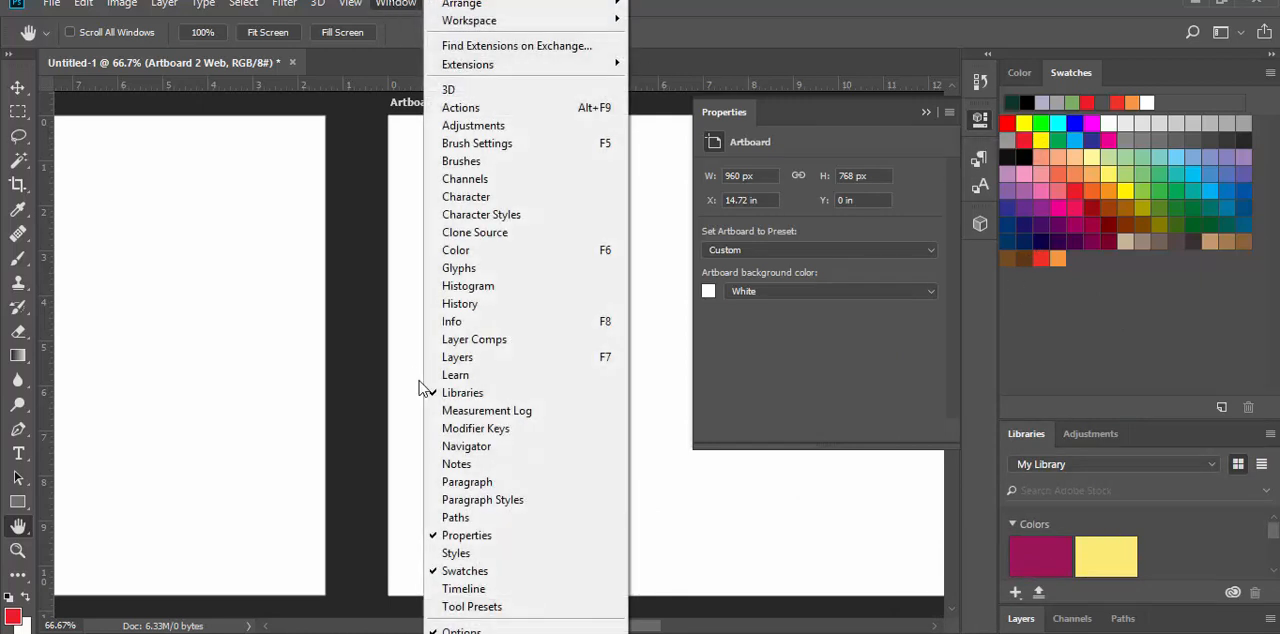
left_click(876, 4)
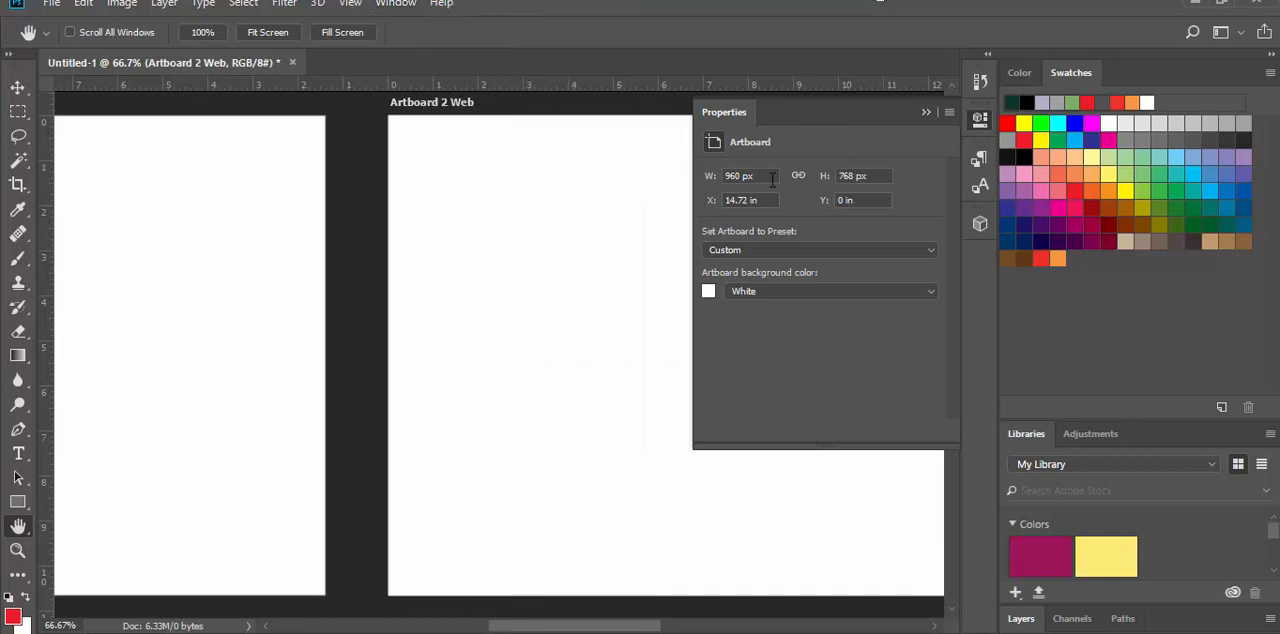
left_click(763, 178)
type("380")
left_click(884, 178)
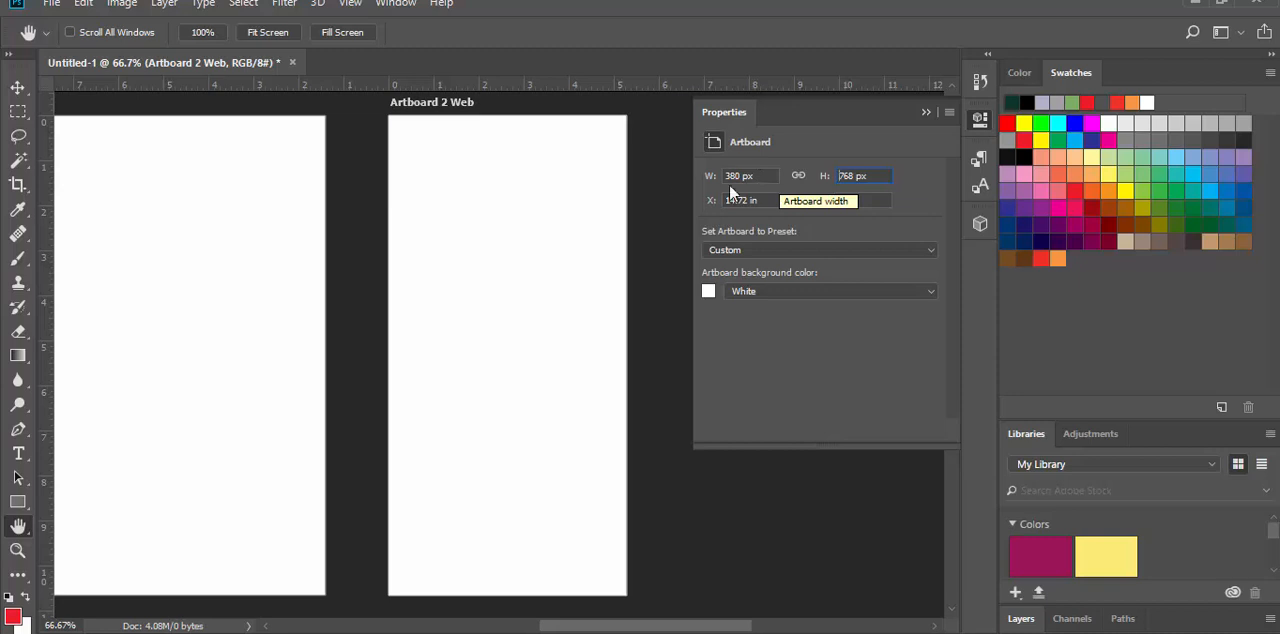
left_click(723, 105)
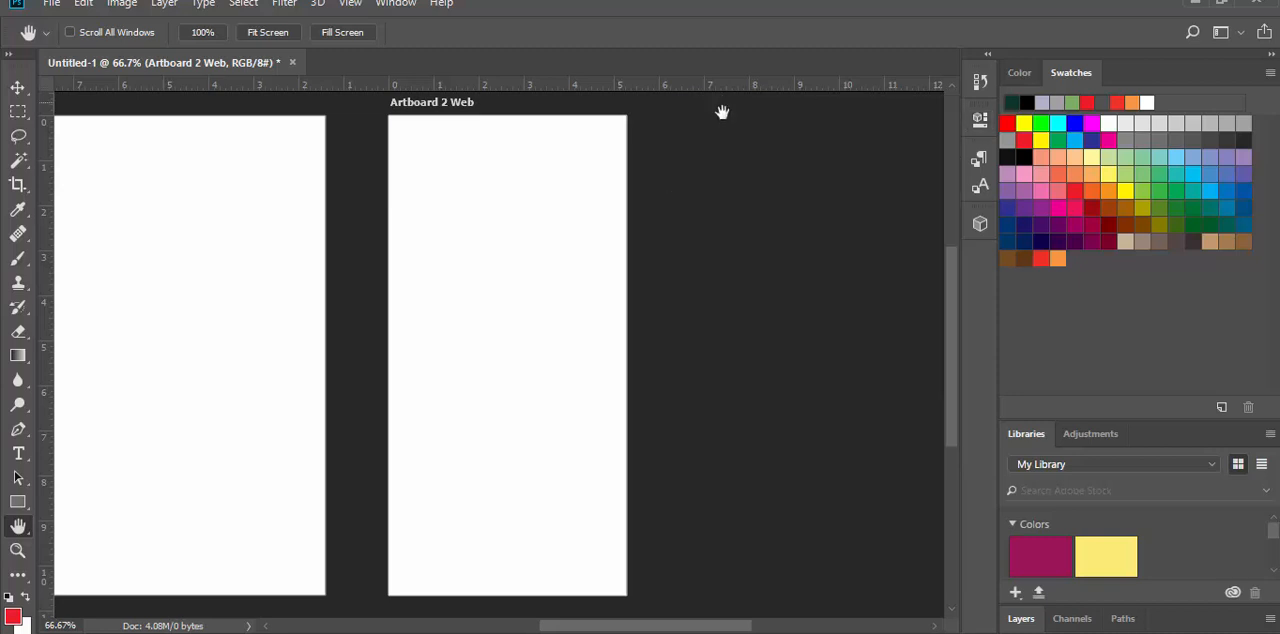
Step: Turn on the grid display over the artboards
left_click_drag(664, 629, 479, 630)
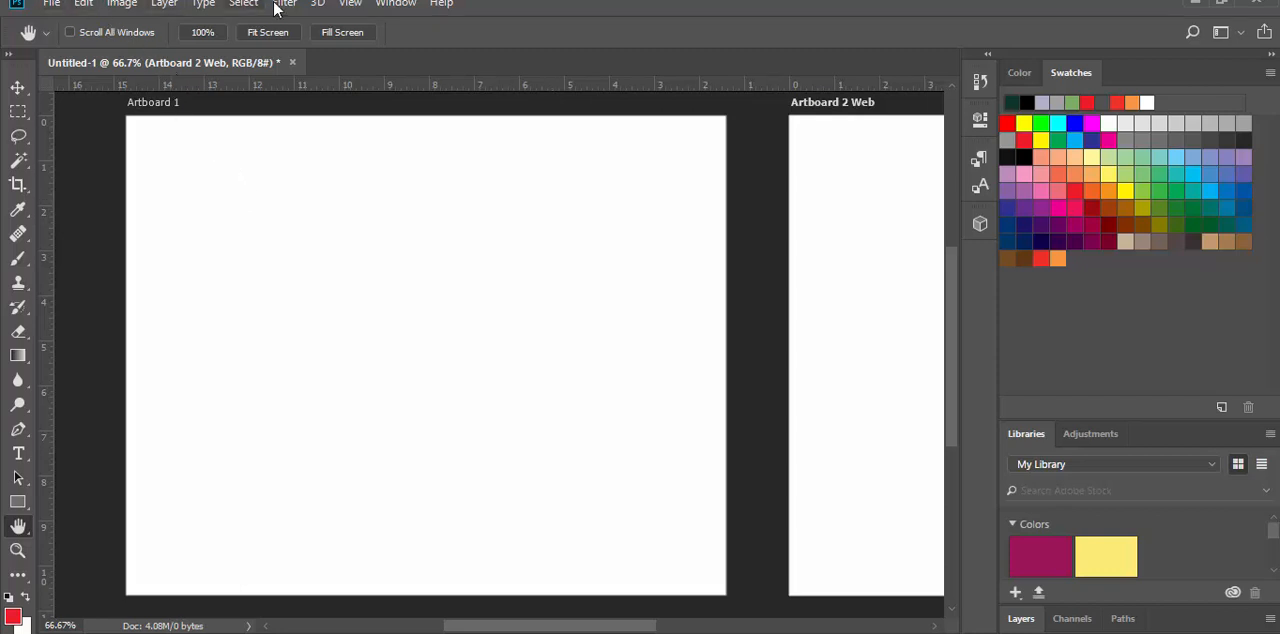
left_click(372, 5)
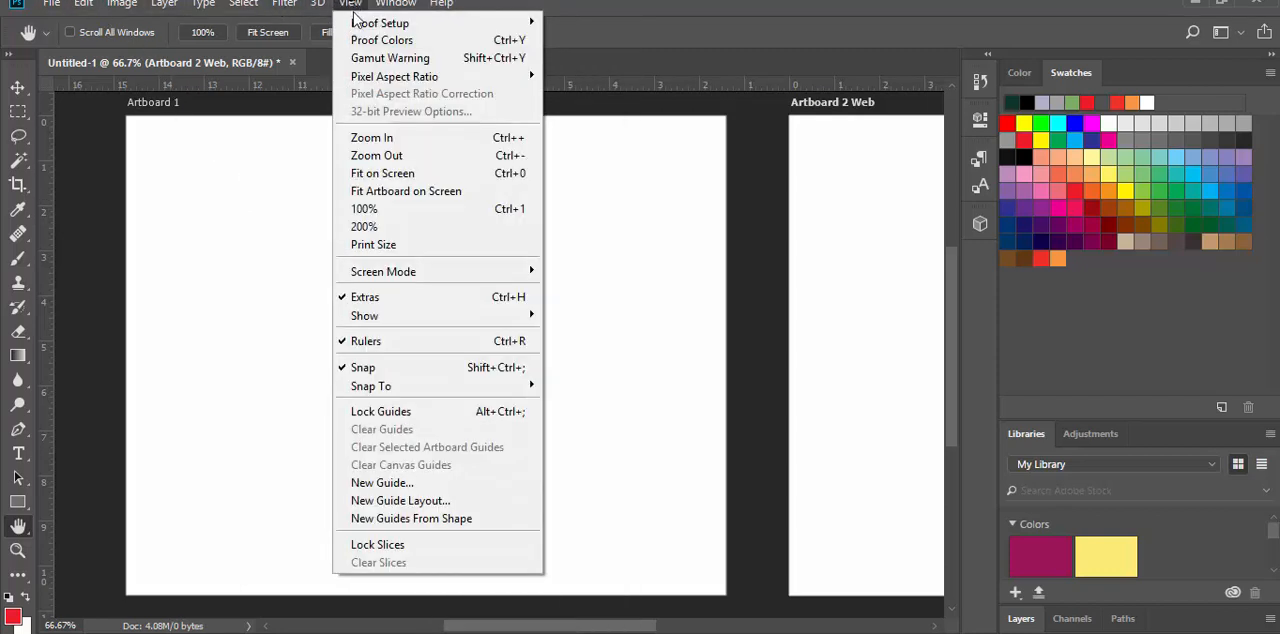
mouse_move(492, 330)
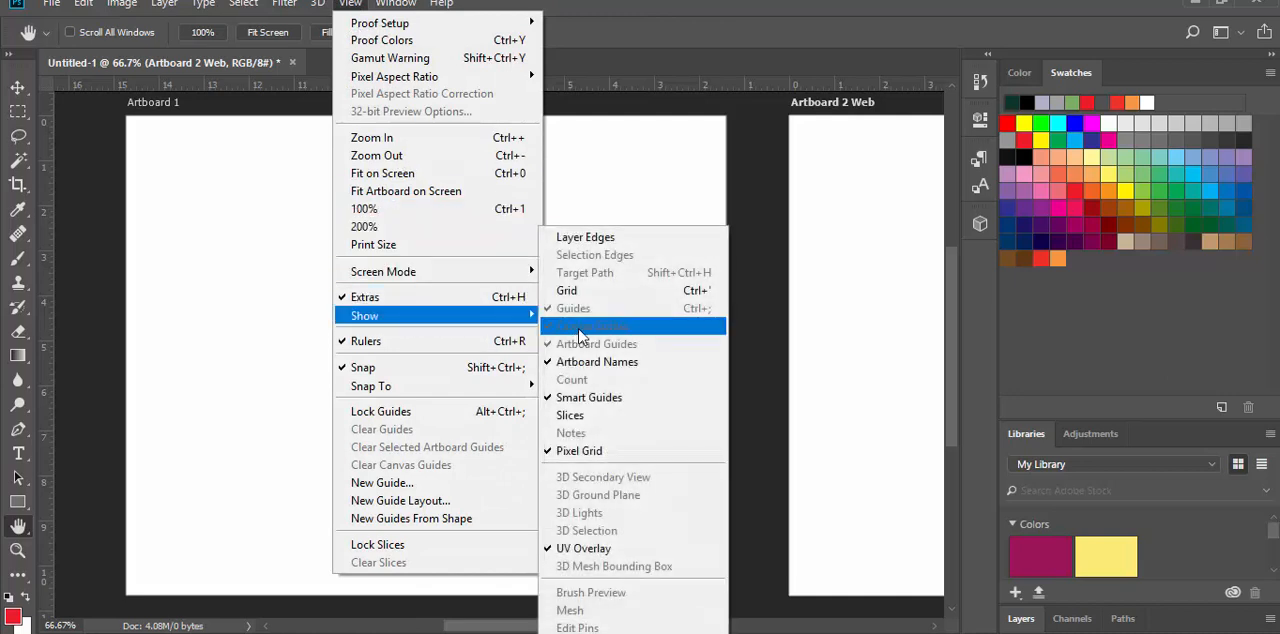
left_click(586, 290)
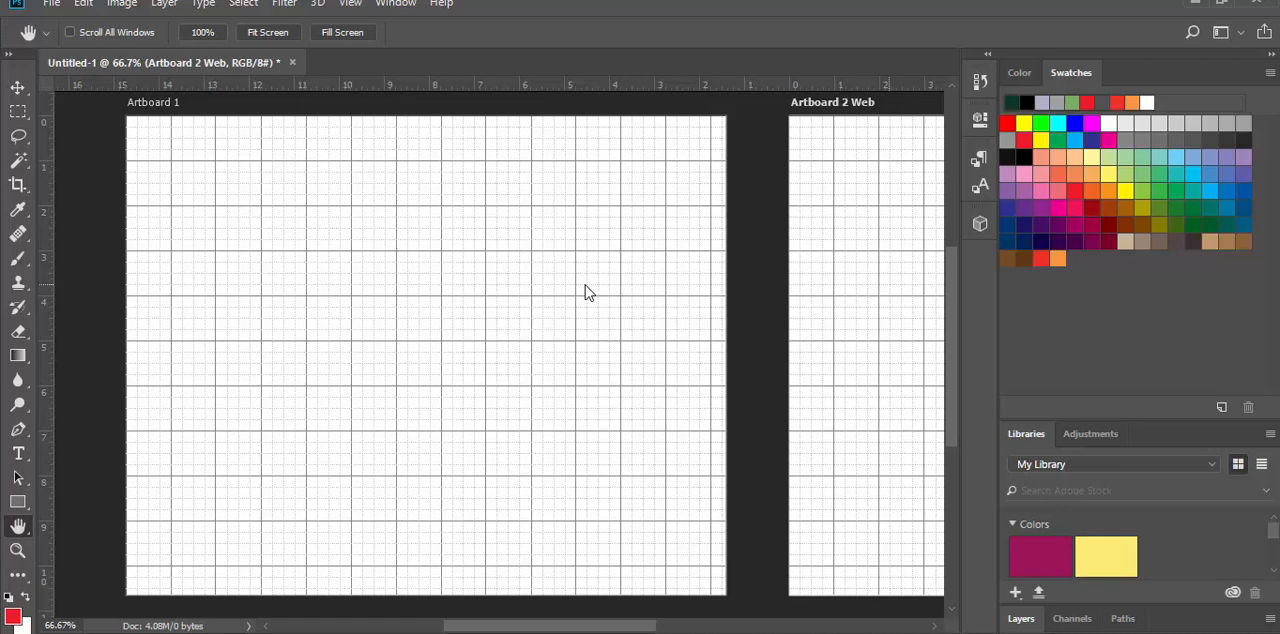
Step: In the Guides, Grid & Slices preferences, set the gridline spacing unit to Pixels
left_click(82, 5)
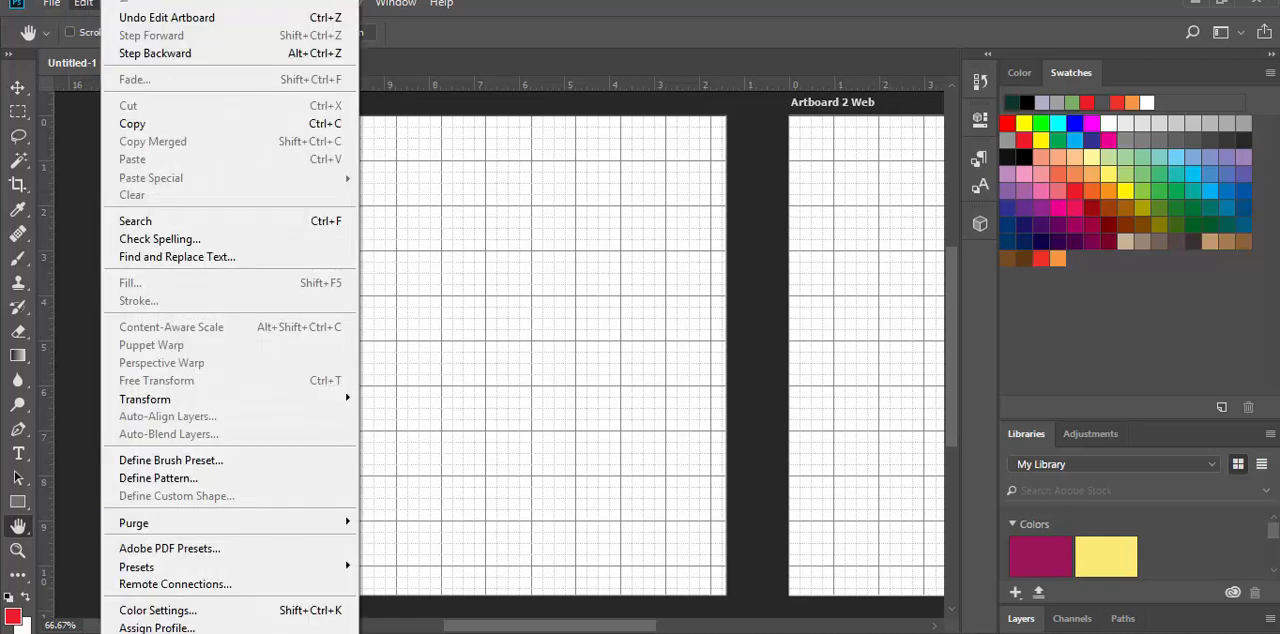
mouse_move(230, 632)
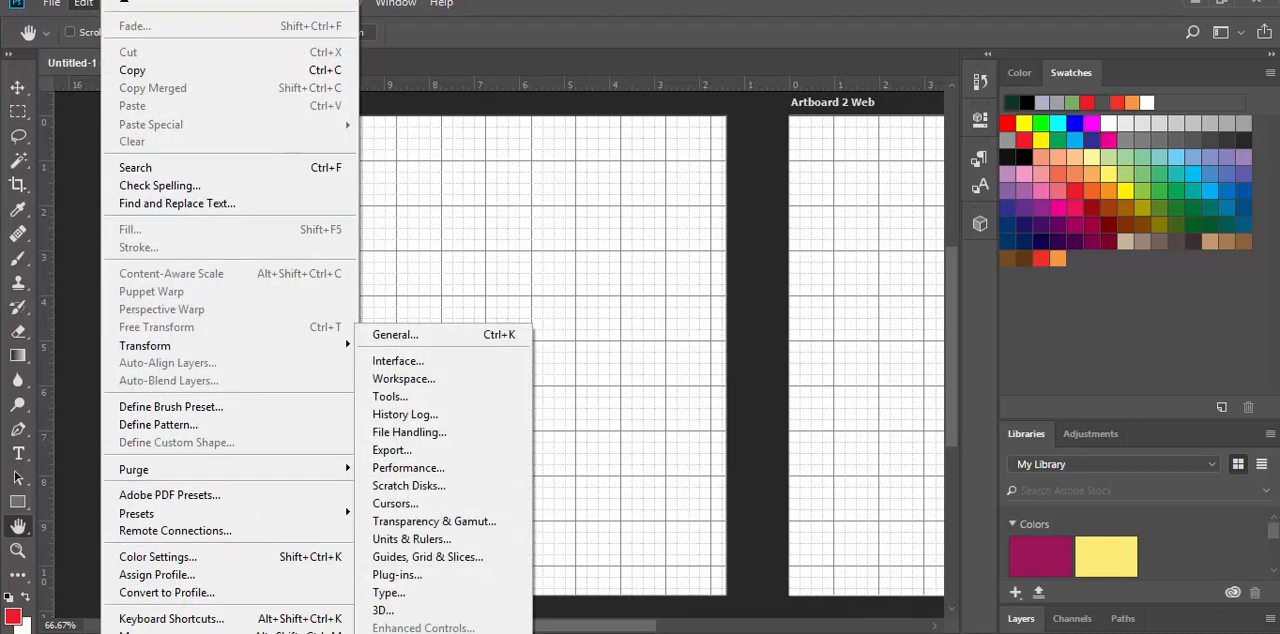
left_click(449, 563)
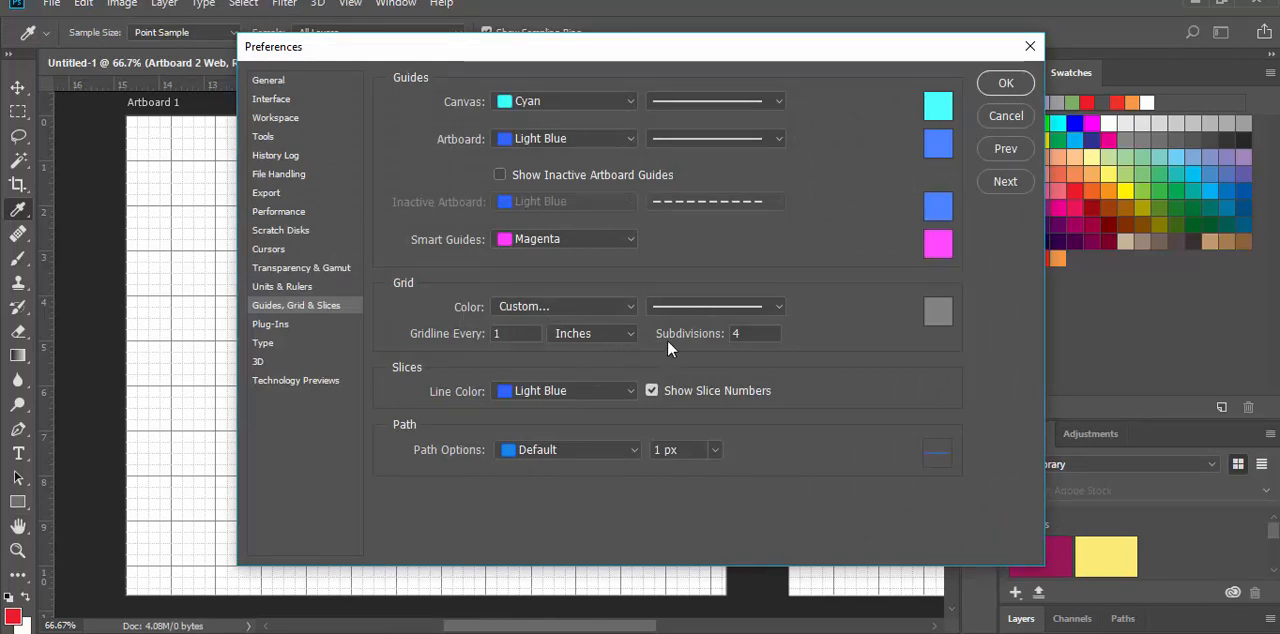
left_click(585, 336)
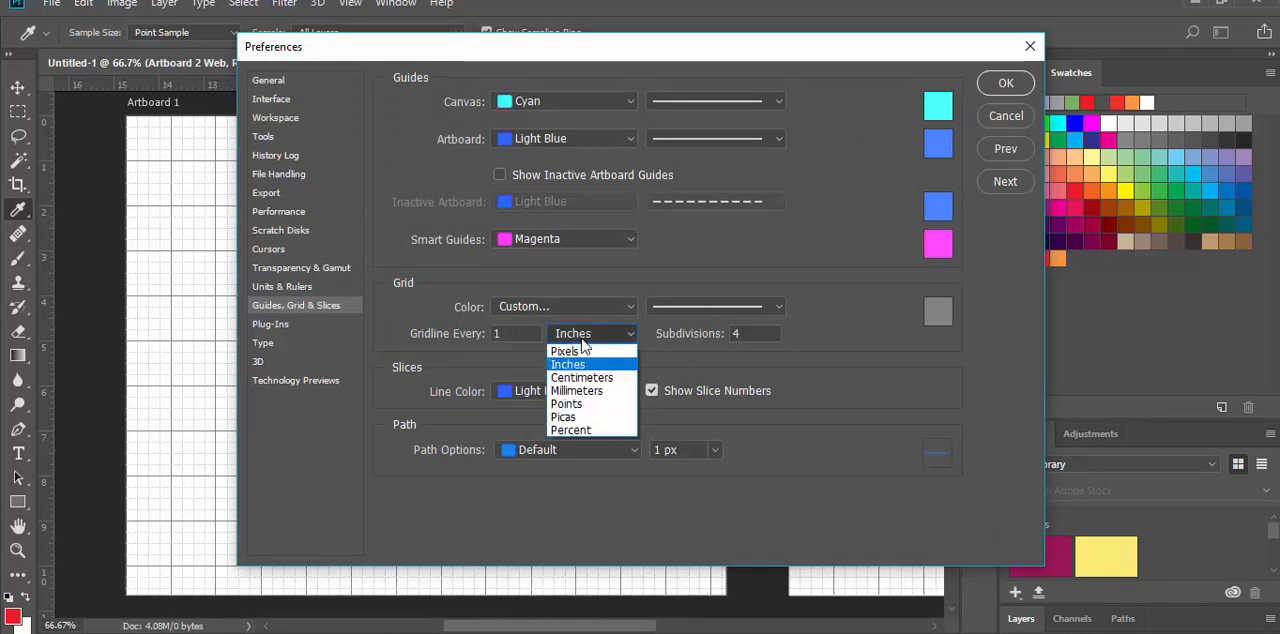
left_click(575, 351)
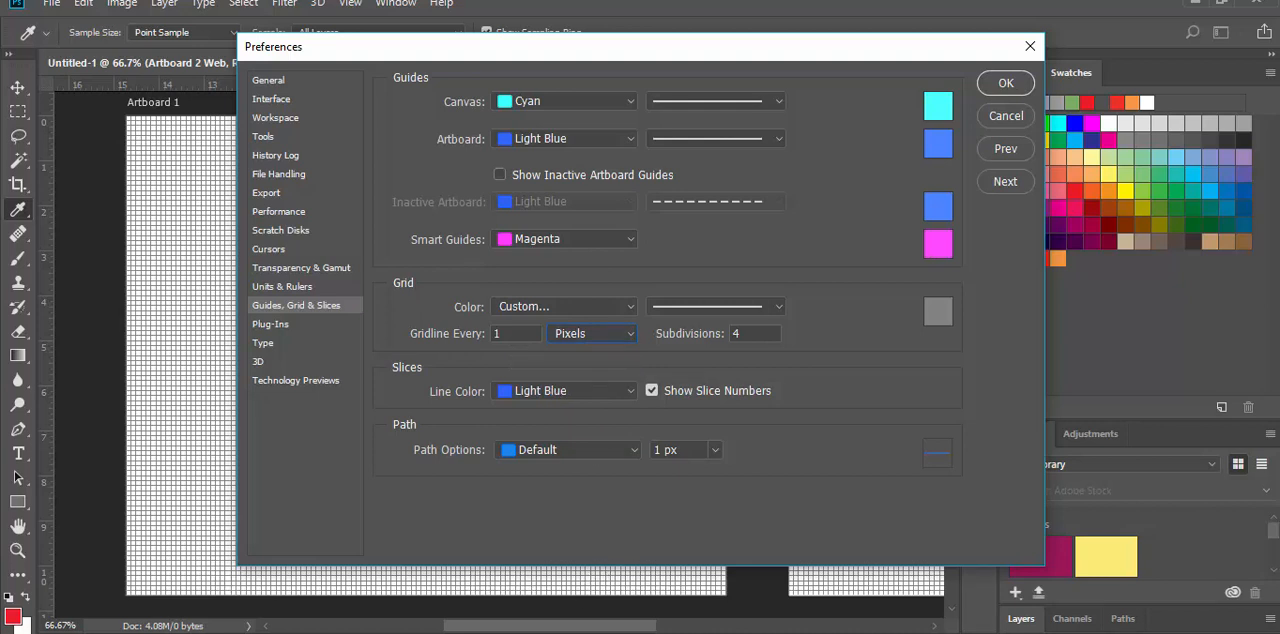
Step: Switch to Calculator and divide the 960-pixel artboard width by 12 to find the column width
key("alt+Tab")
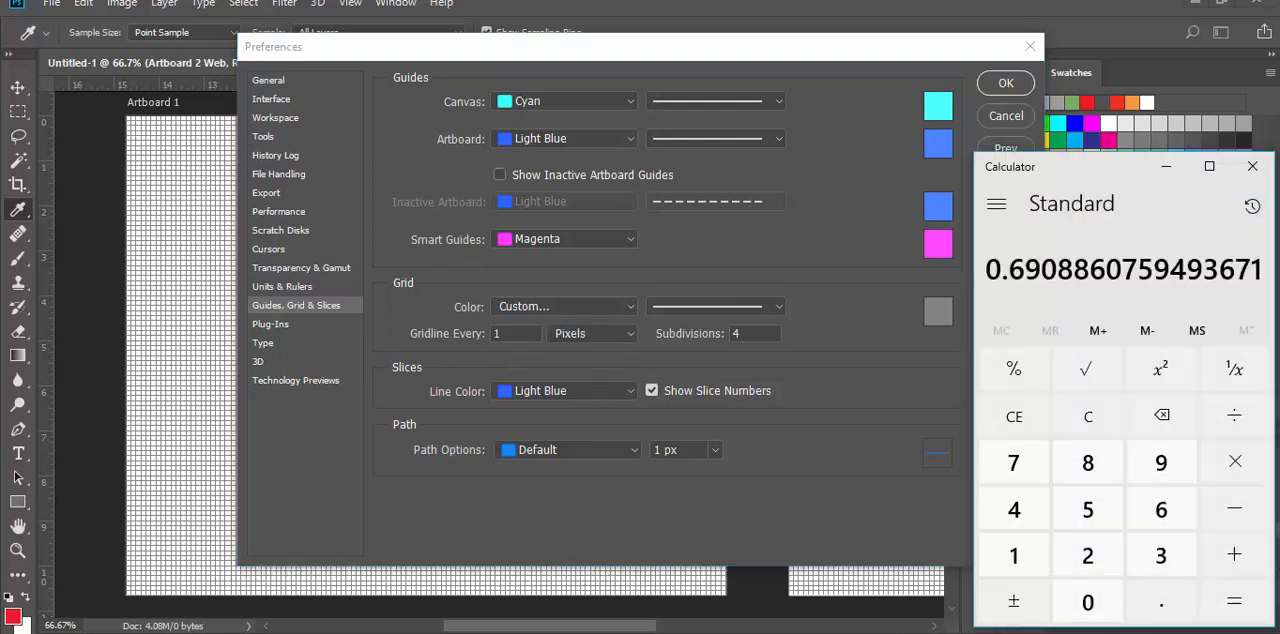
type("960/12")
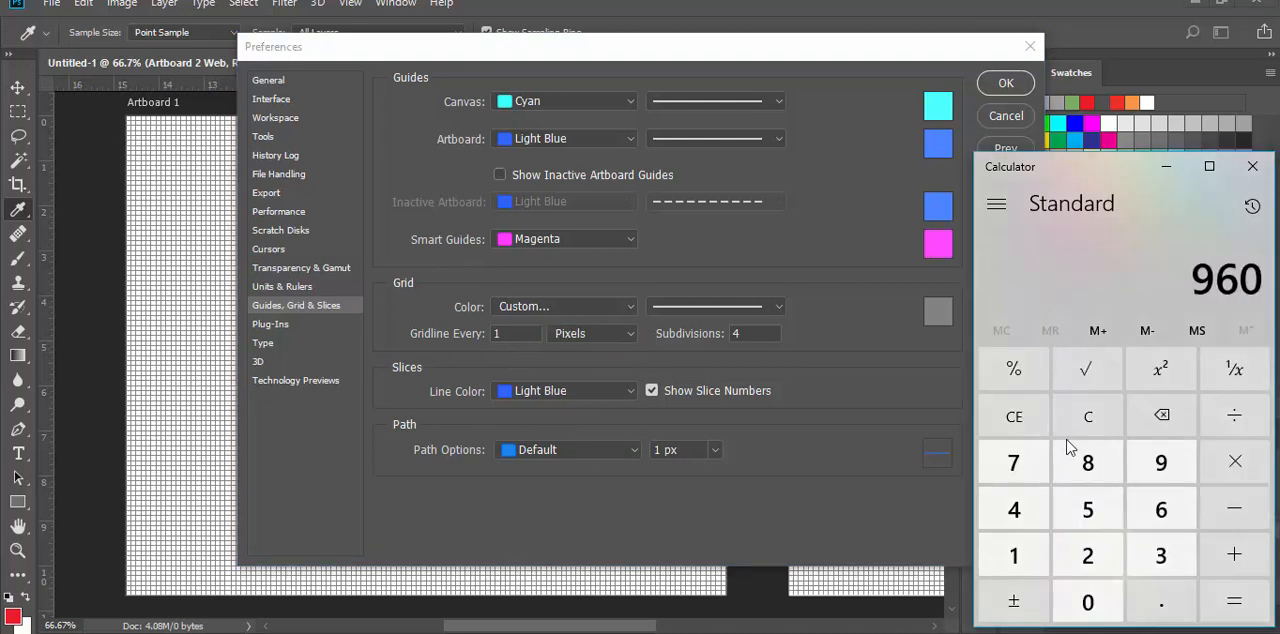
key("Return")
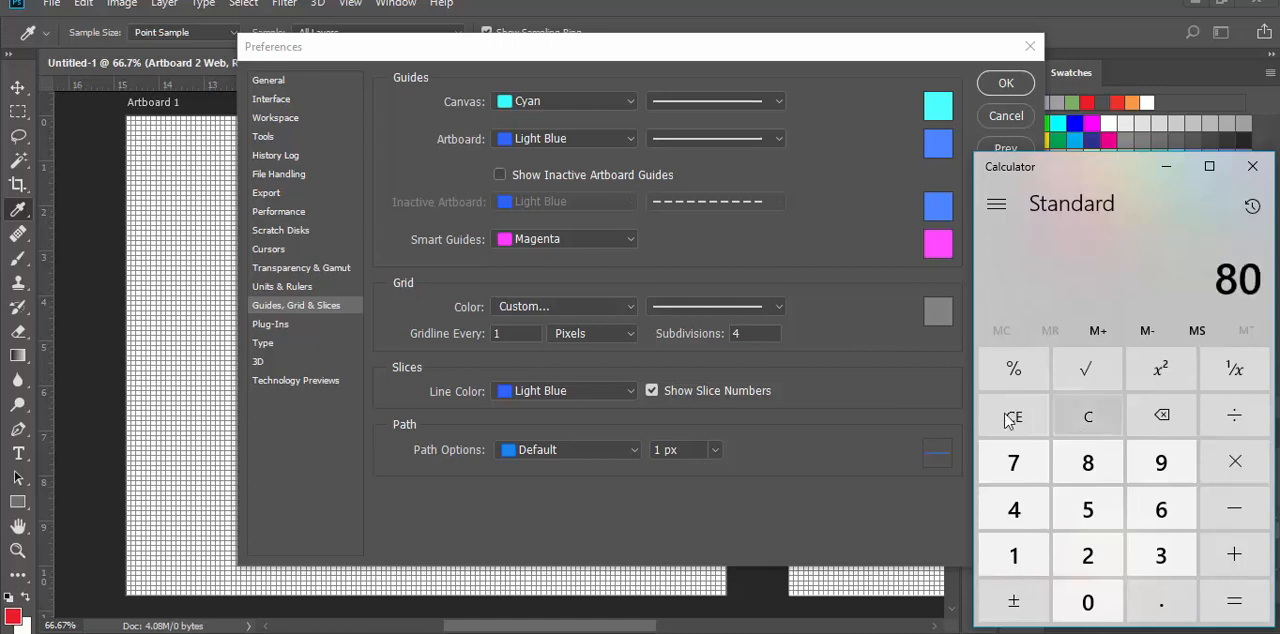
Step: Set the grid to a gridline every 80 pixels and apply the preferences
left_click(476, 333)
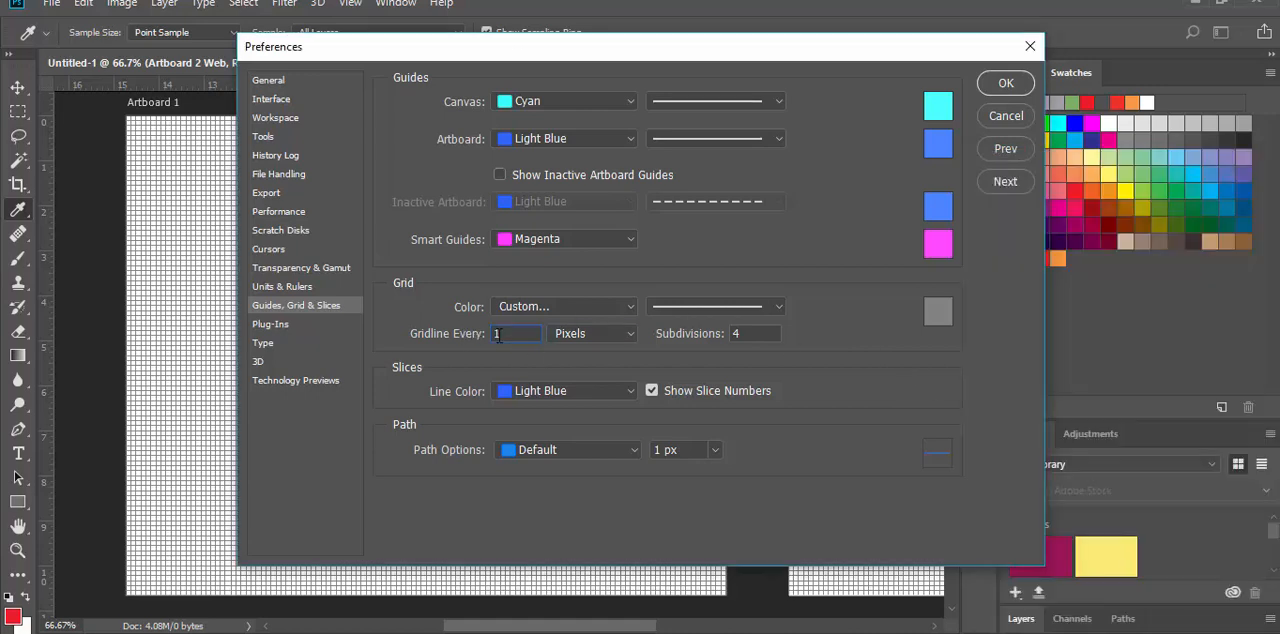
left_click_drag(499, 335, 483, 337)
type("80")
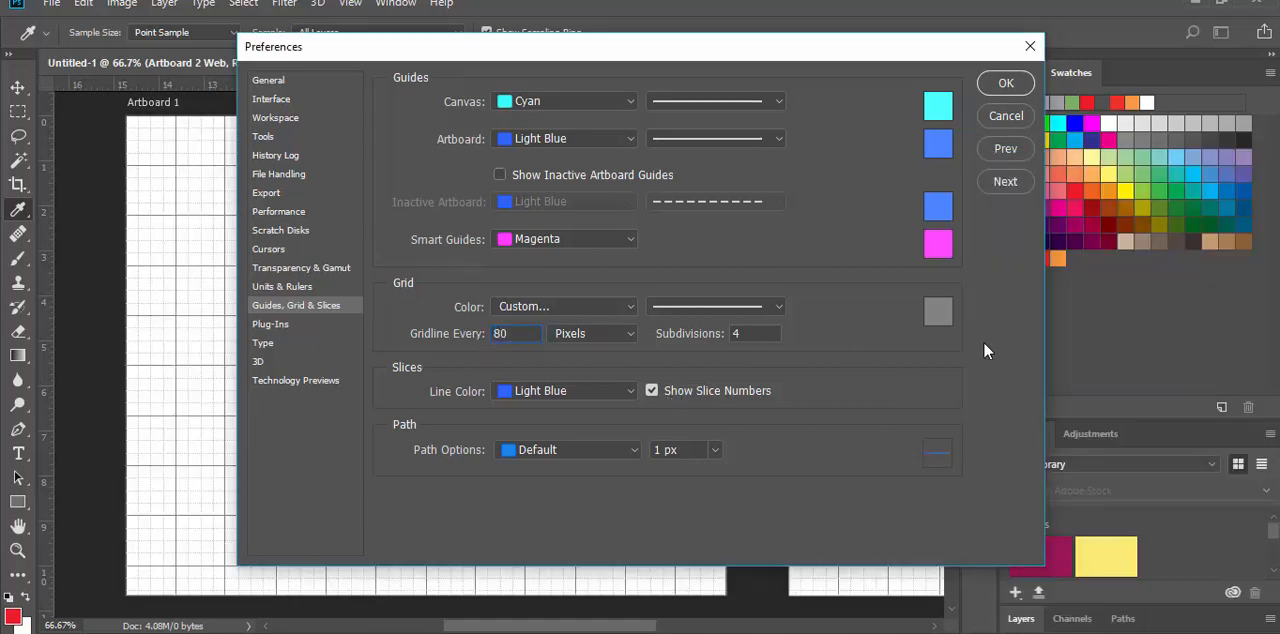
left_click(1005, 83)
key("space")
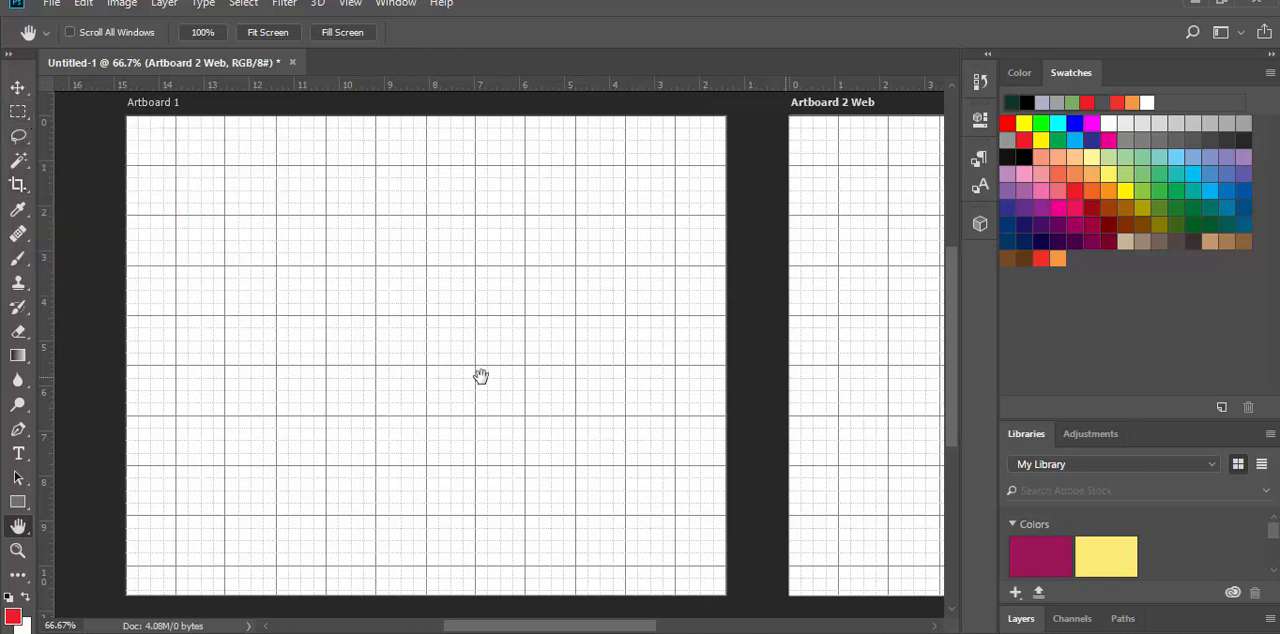
Step: Show the layer list and make Layer 1 inside Artboard 1 the active layer
scroll(1185, 555, "down", 2)
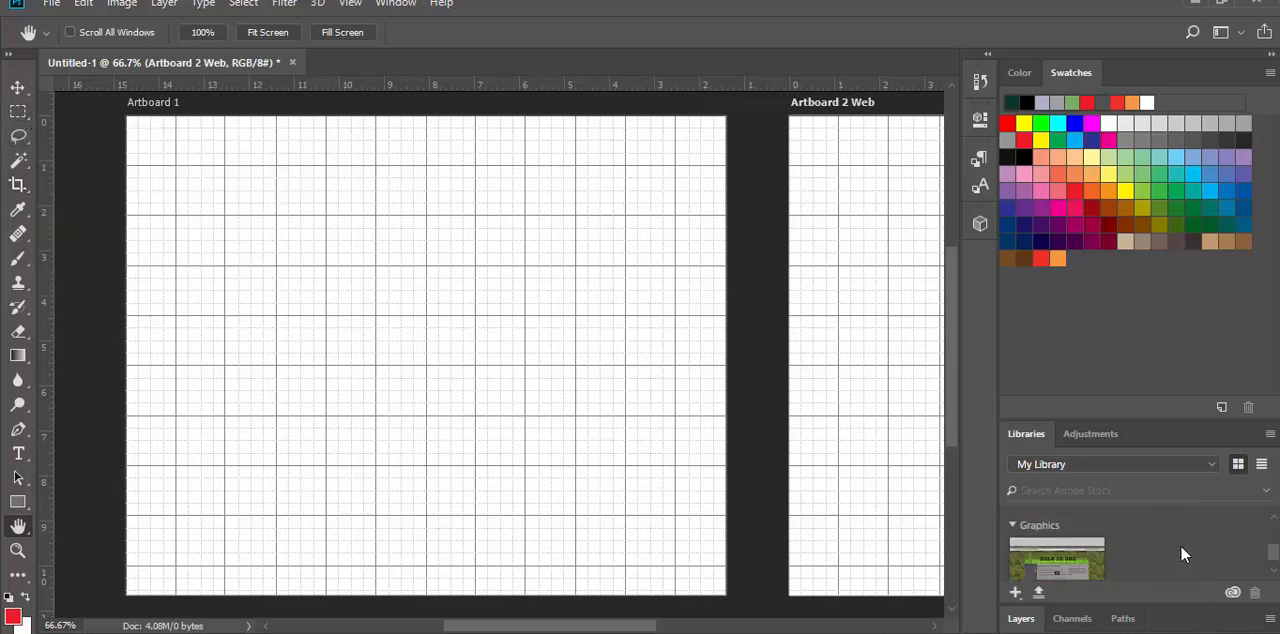
scroll(1181, 554, "up", 2)
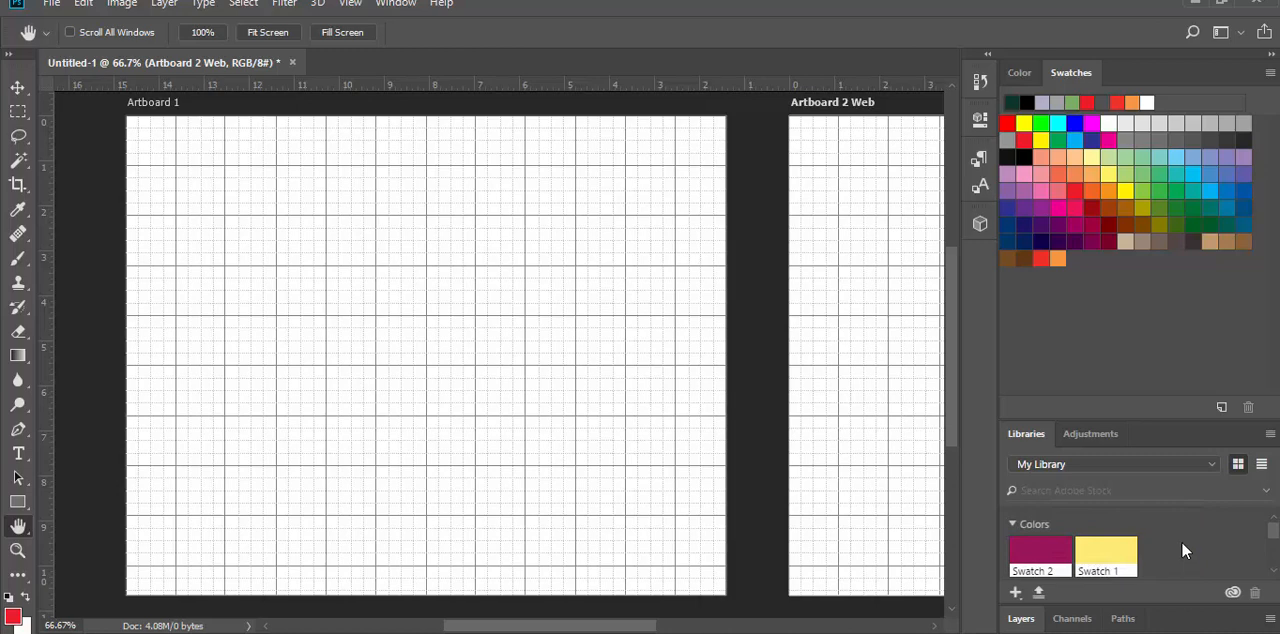
left_click(1022, 619)
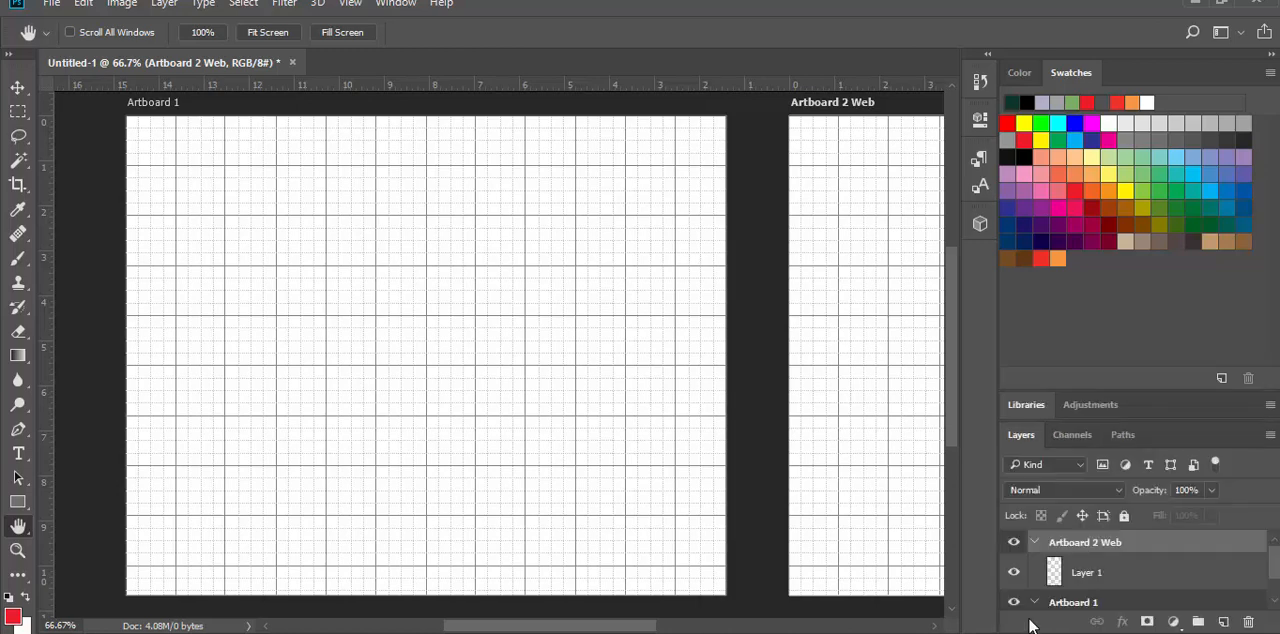
scroll(1160, 582, "down", 1)
left_click(1110, 573)
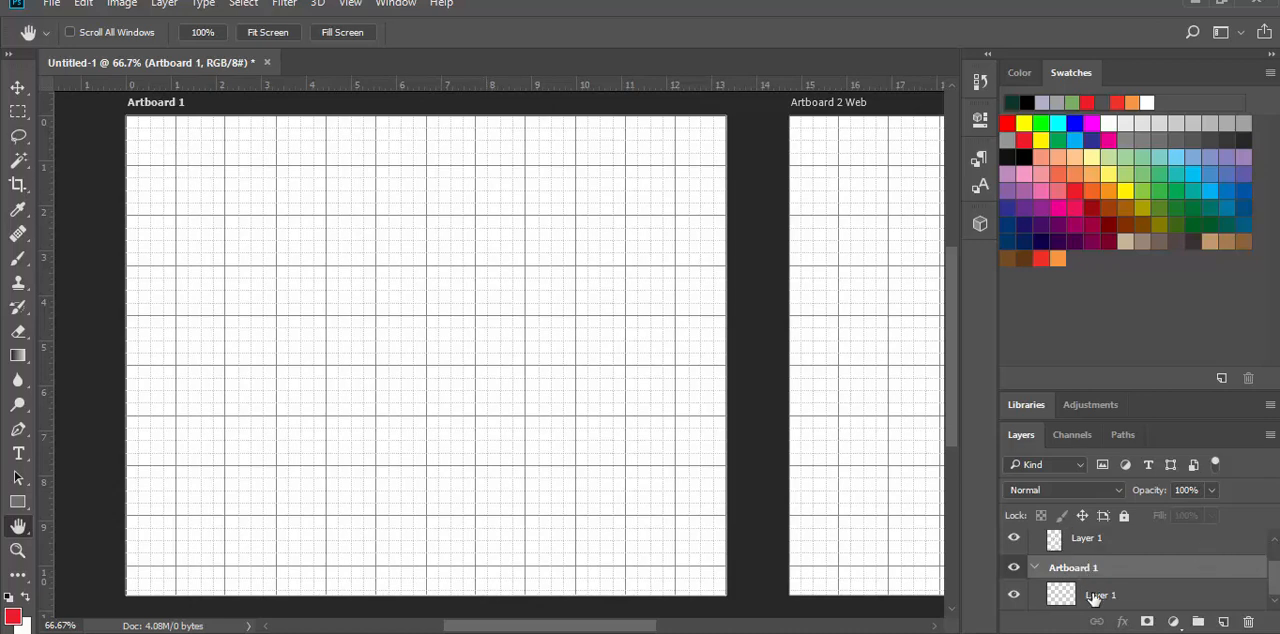
left_click(1100, 595)
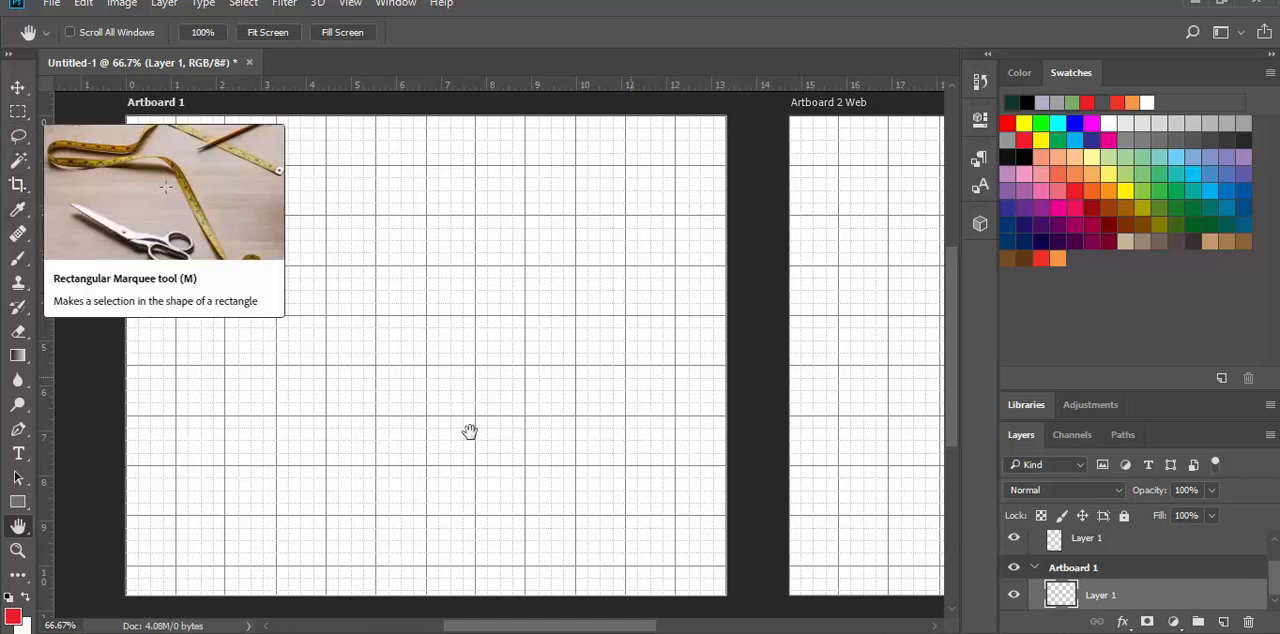
Step: Make a rectangular marquee selection across the full width of Artboard 1, covering its first two grid rows for a header
left_click(18, 111)
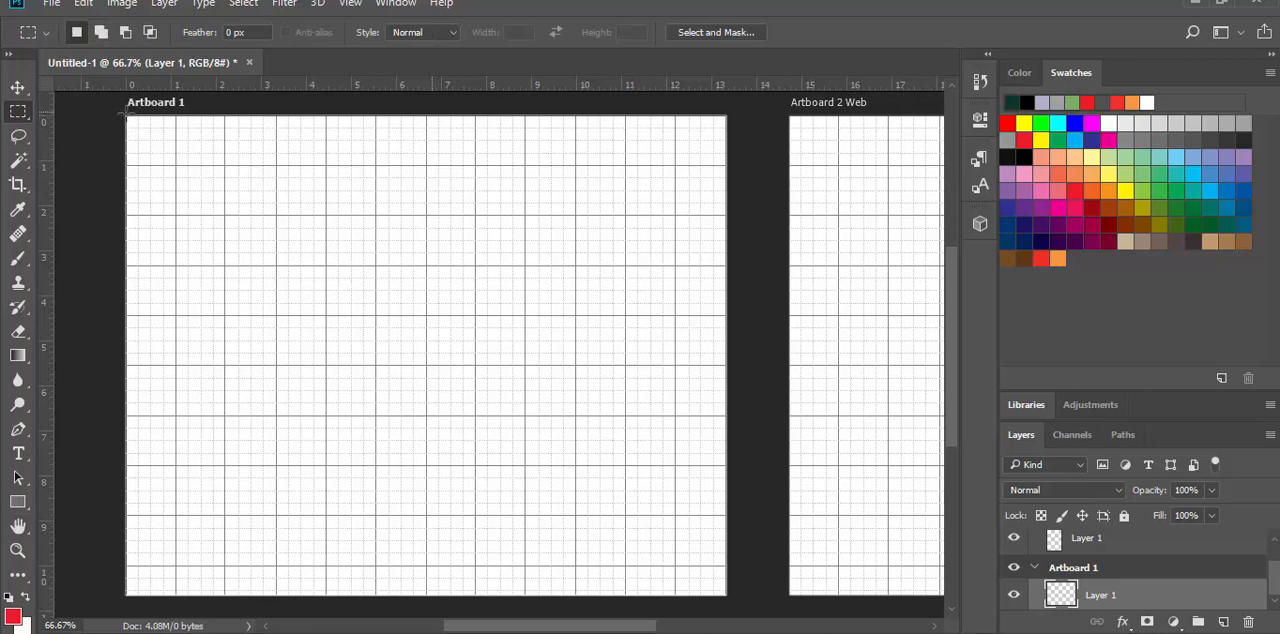
left_click_drag(126, 118, 554, 229)
left_click_drag(666, 231, 727, 213)
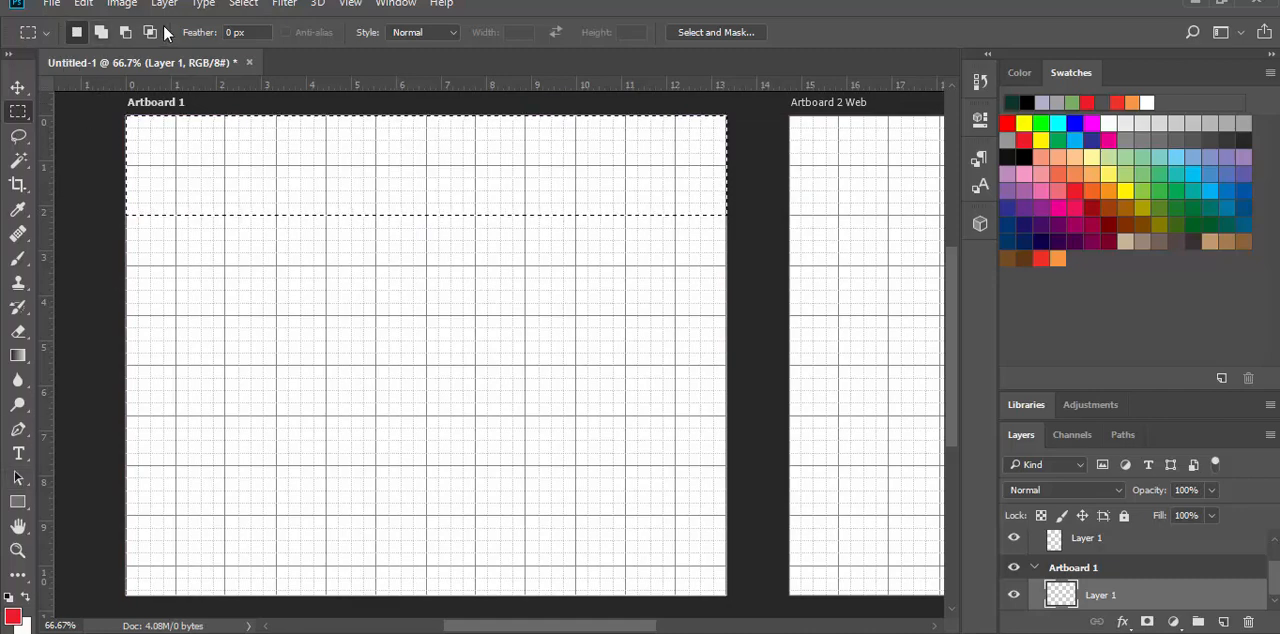
Step: Fill the header selection on Artboard 1's Layer 1 with the red foreground color
left_click(86, 5)
left_click(155, 233)
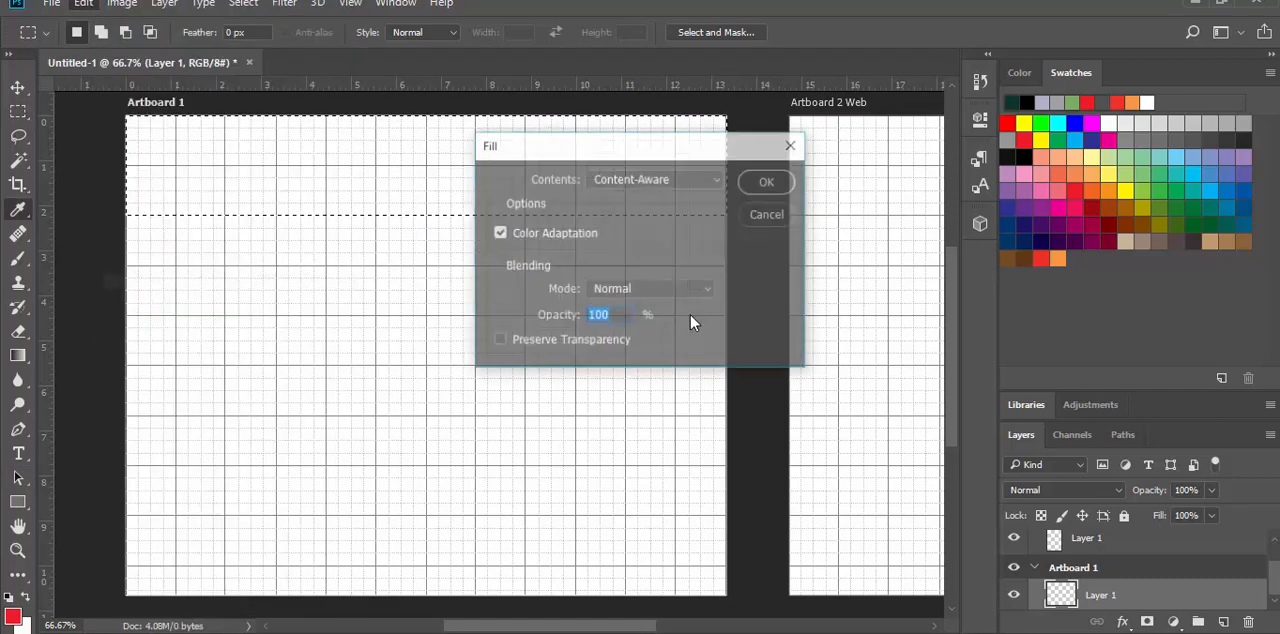
left_click(720, 178)
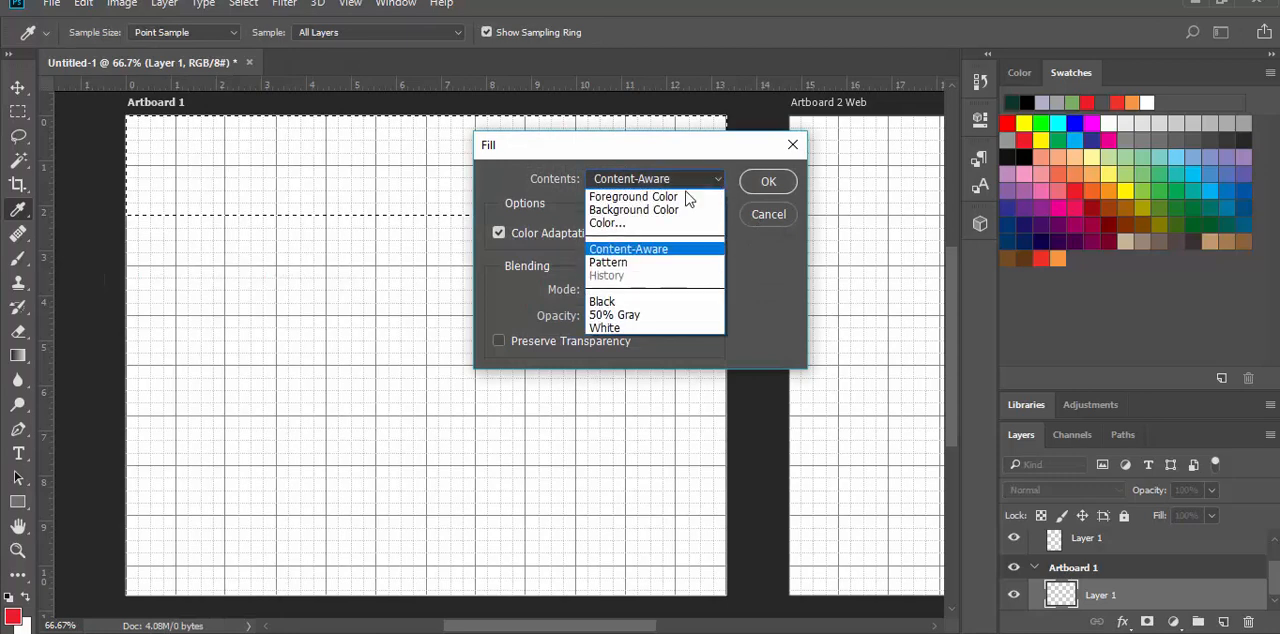
left_click(650, 199)
left_click(763, 182)
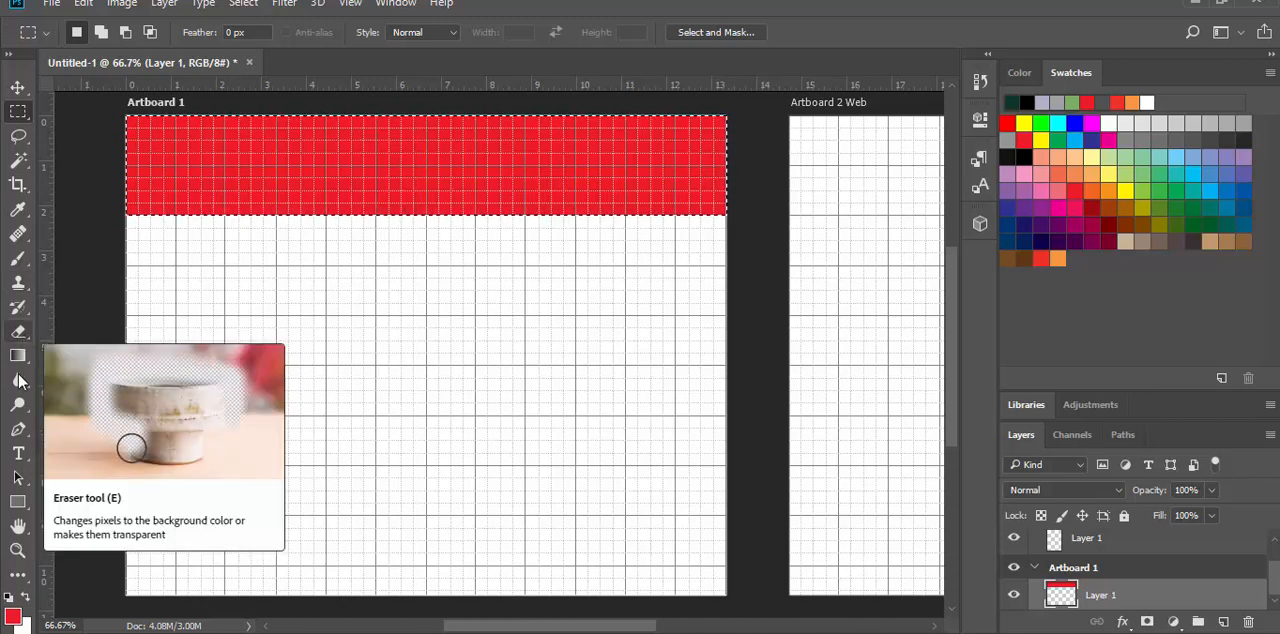
Step: Add a text line reading "Soliday Designs" in the upper-left part of the red header band
left_click(18, 453)
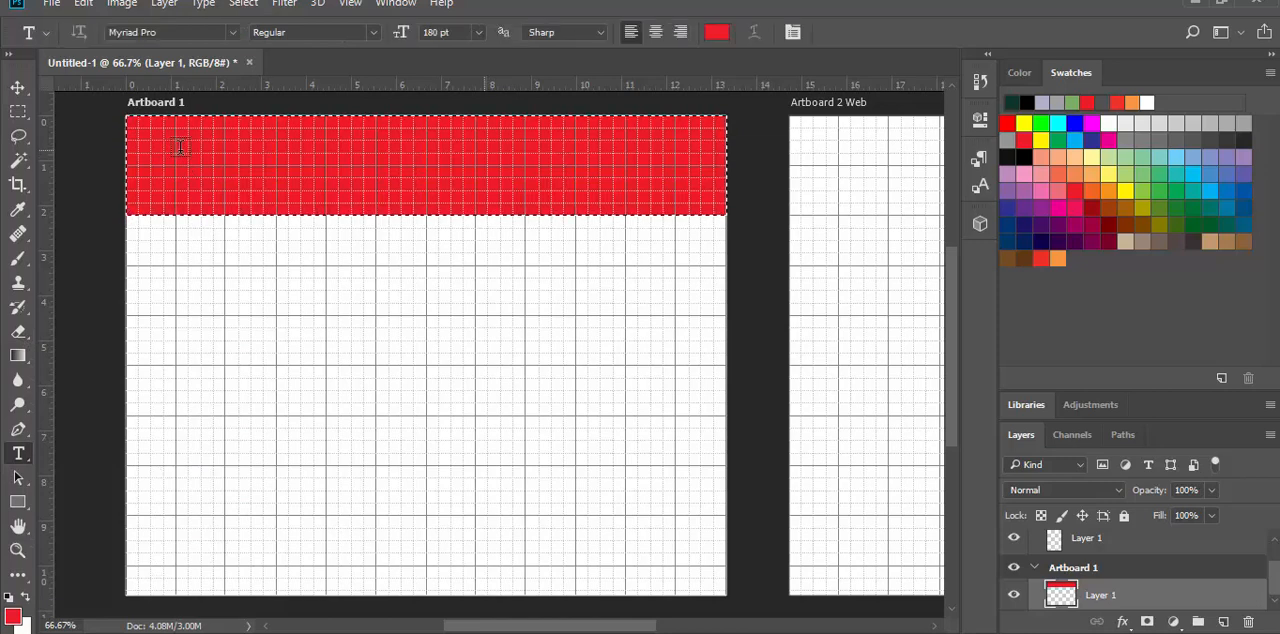
left_click(169, 160)
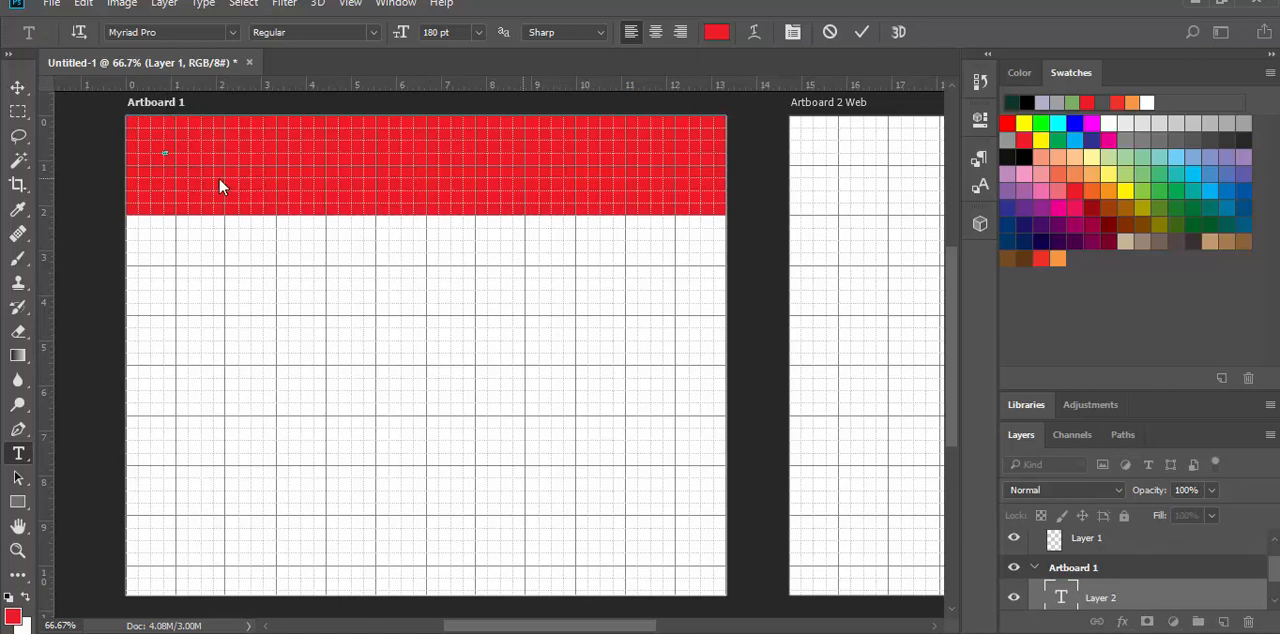
type("Single line of text")
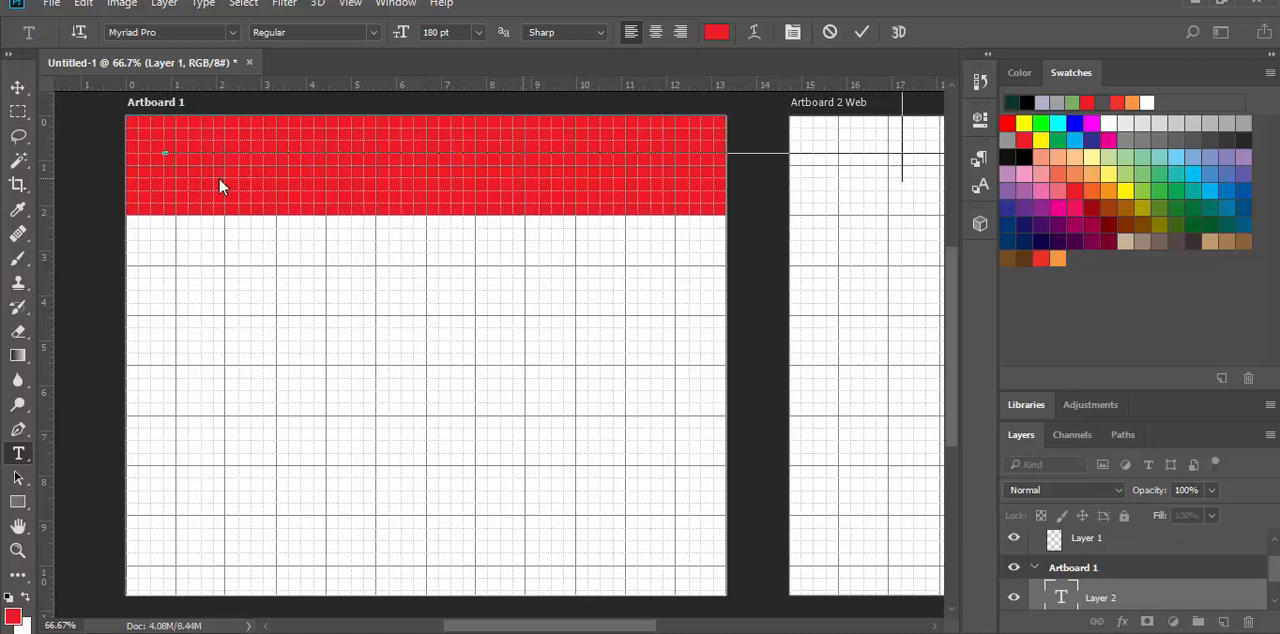
Step: Change the color of the whole header title to off-white, f5f0f0
key("ctrl+a")
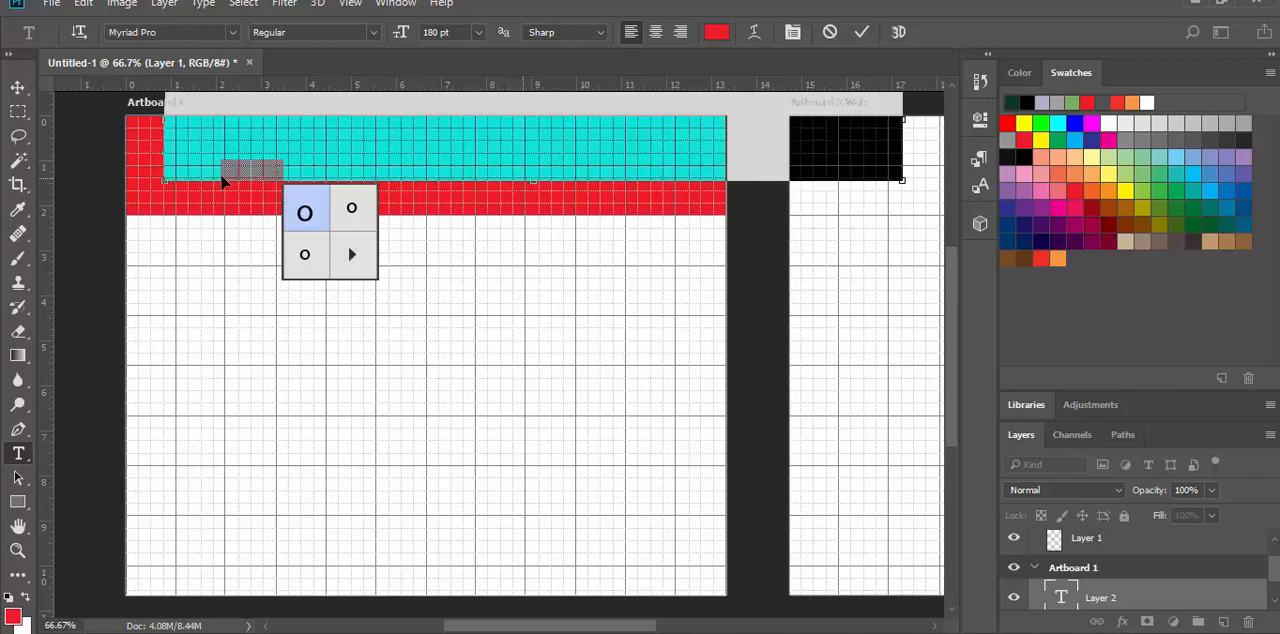
left_click(718, 33)
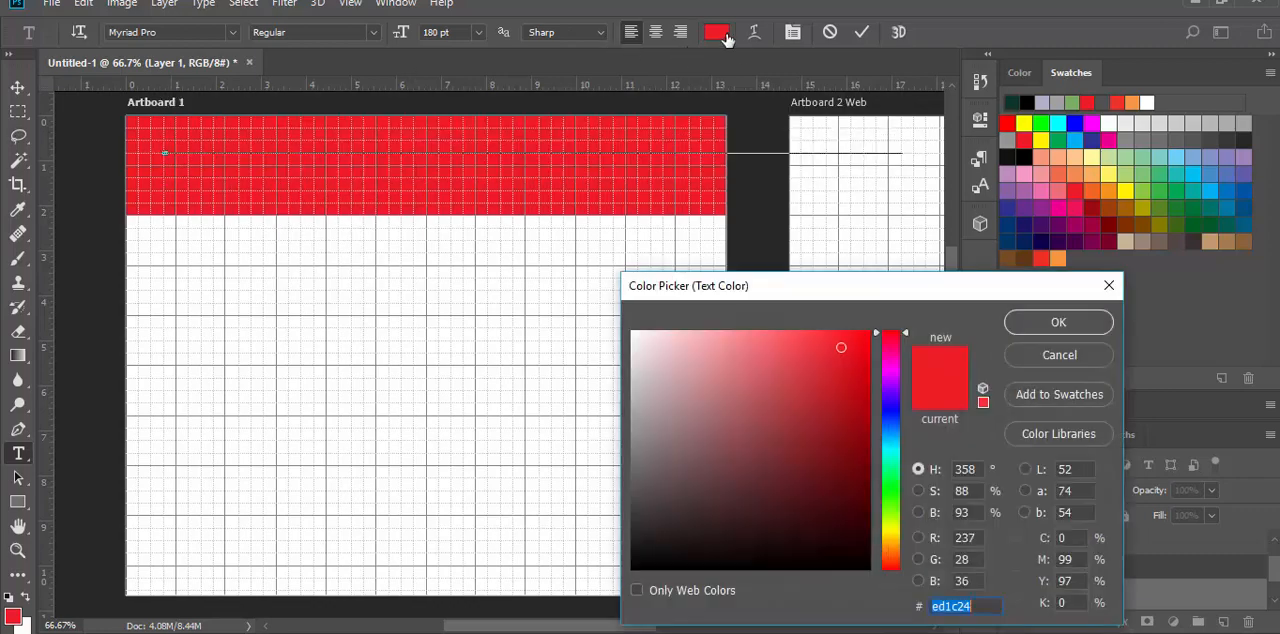
left_click(635, 340)
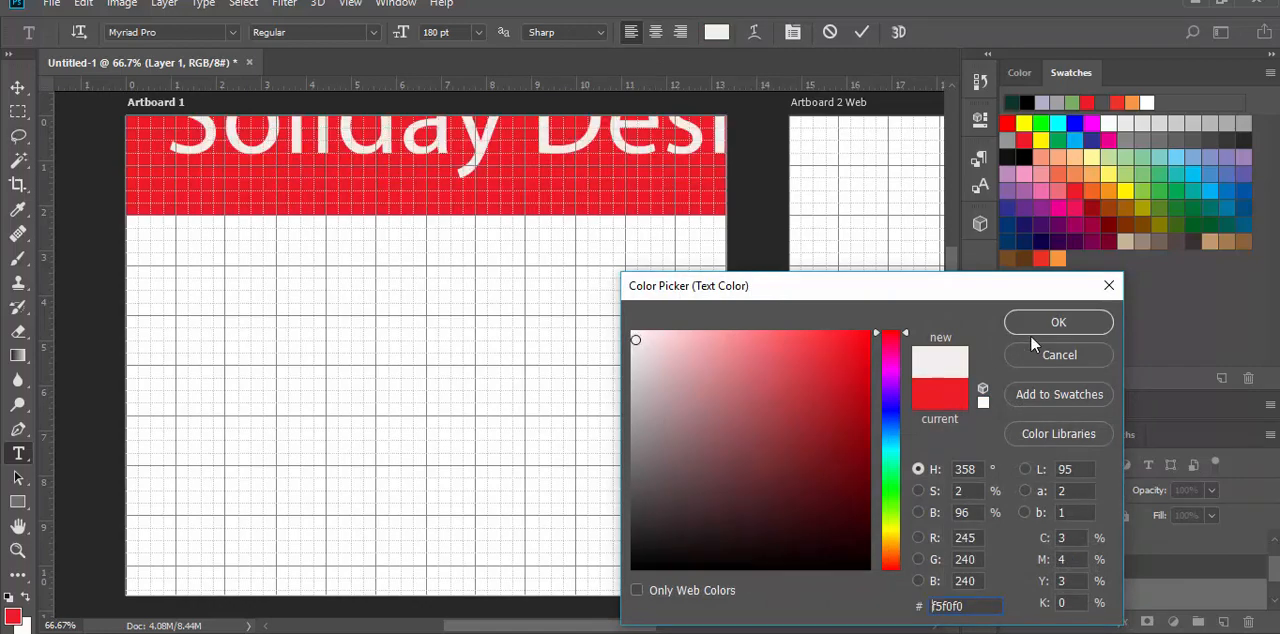
left_click(1056, 323)
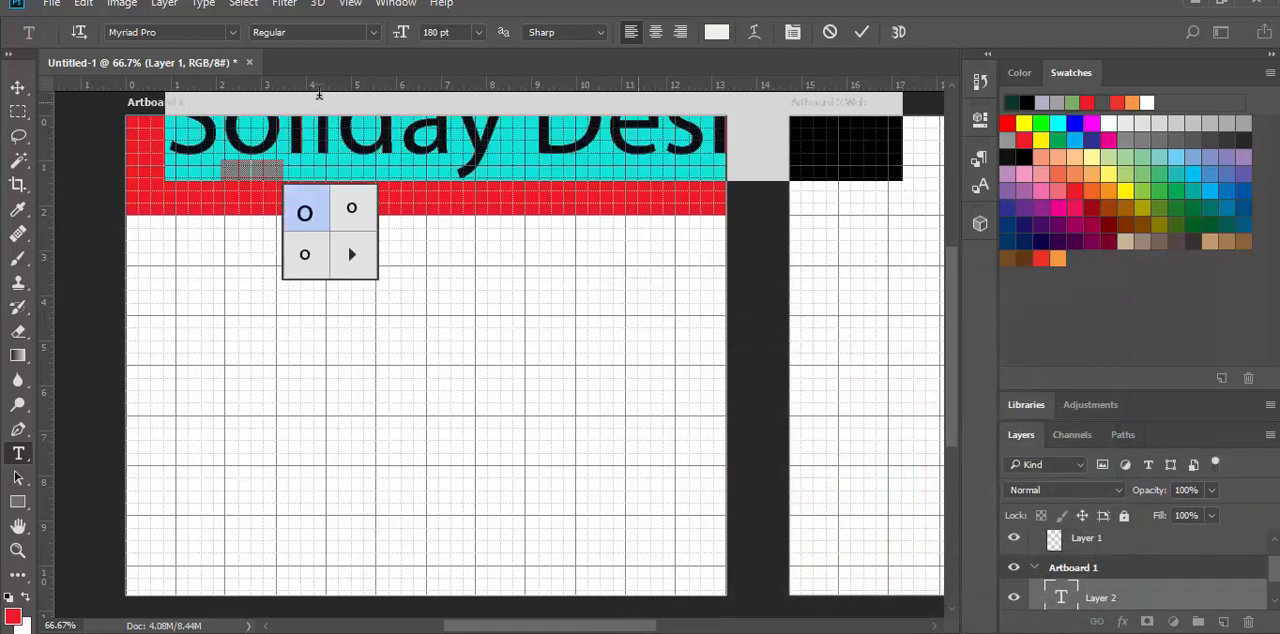
Step: Set the title's font size to 48 pt and move it slightly down and left within the header band
left_click(478, 33)
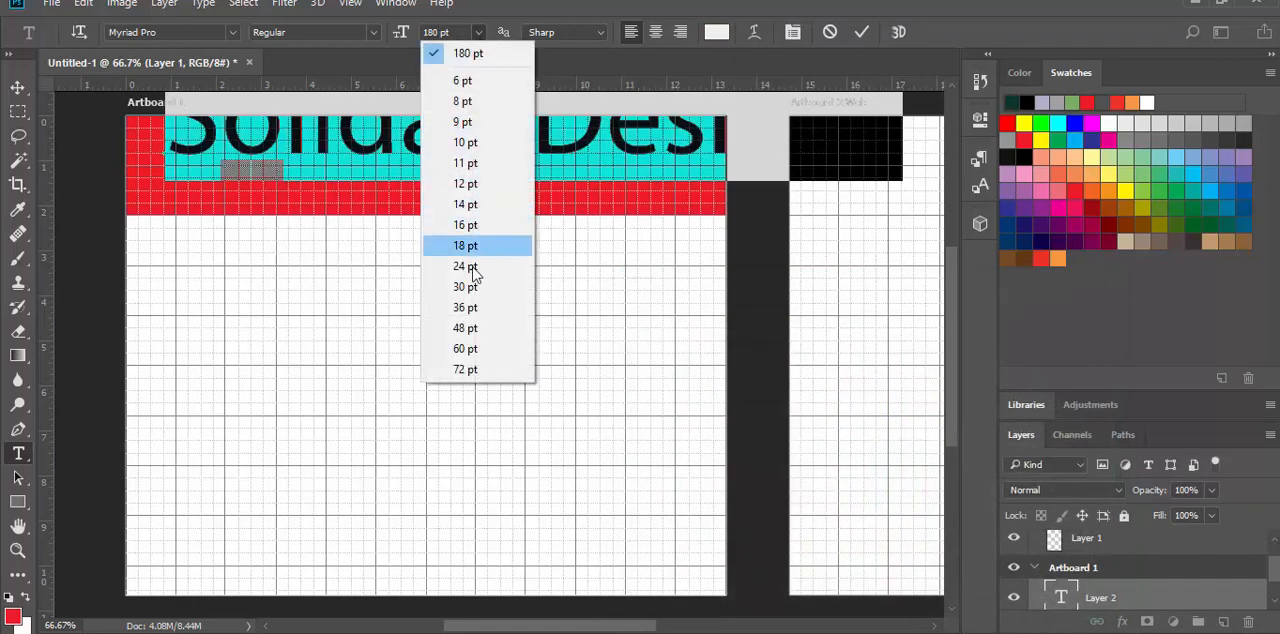
left_click(464, 328)
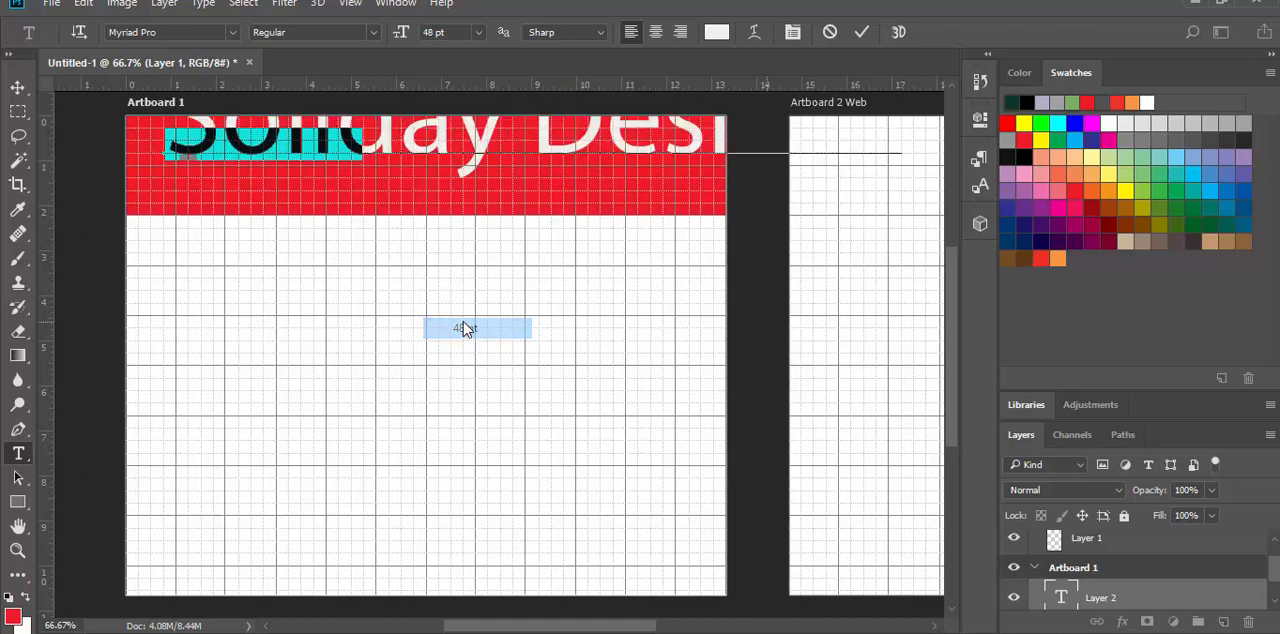
left_click(18, 88)
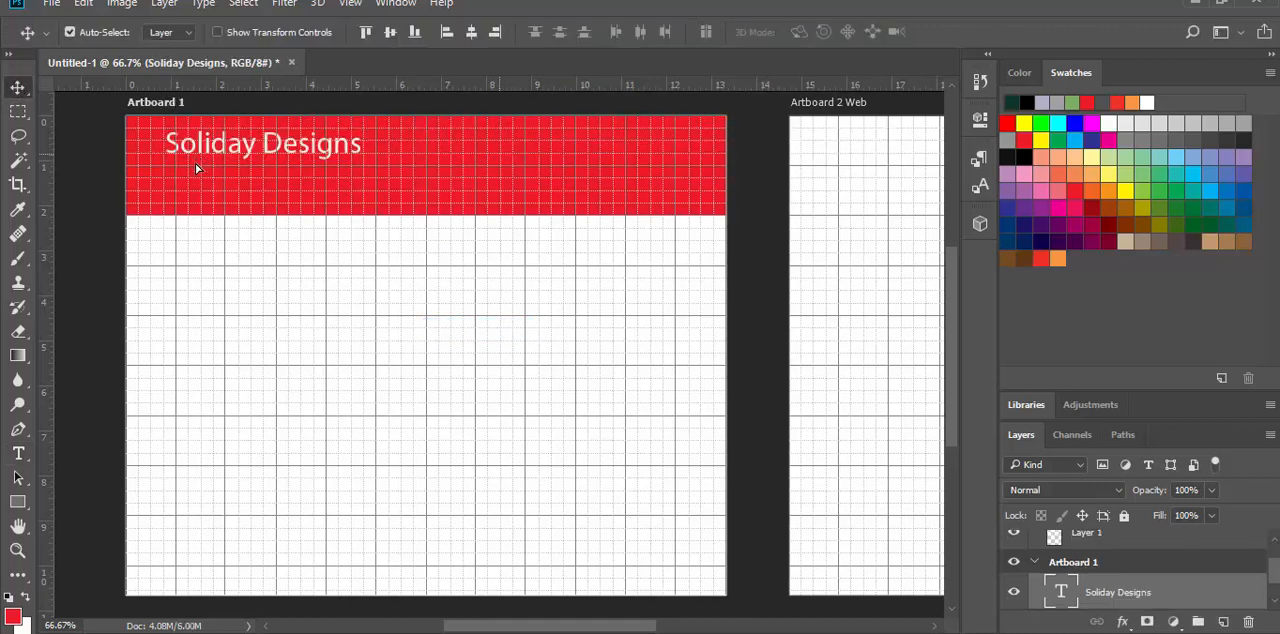
left_click_drag(196, 166, 233, 162)
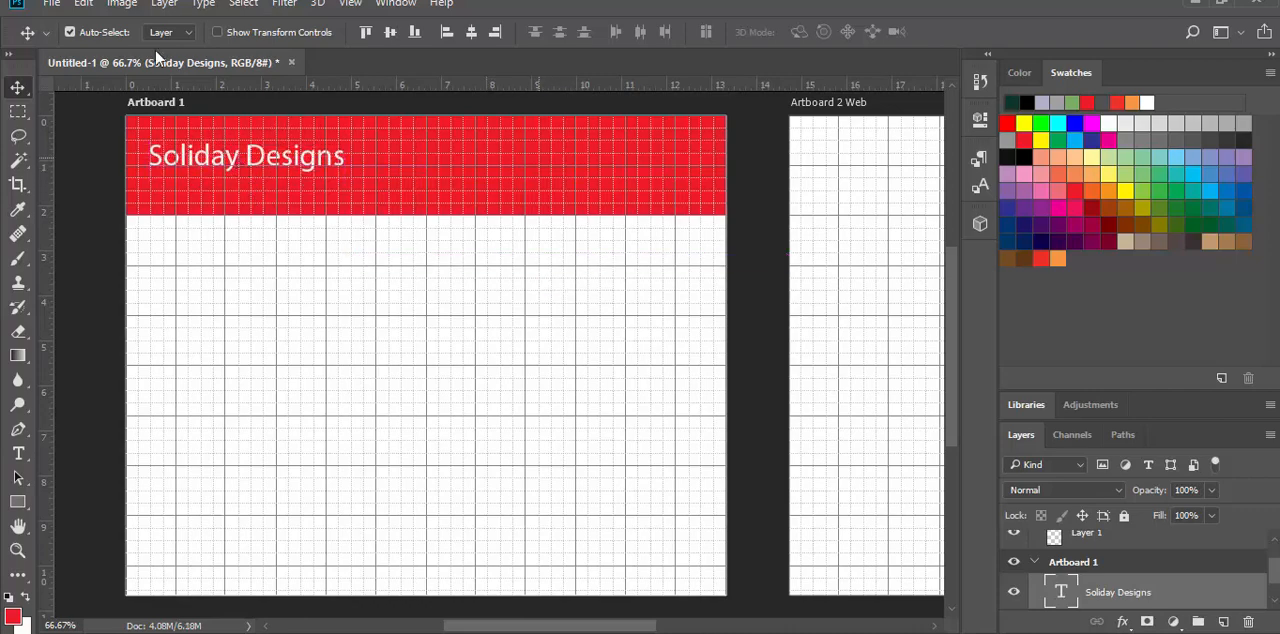
Step: Reduce the grid subdivisions to 1 in the Guides, Grid & Slices preferences and make the Soliday Designs title the active layer again
left_click(83, 4)
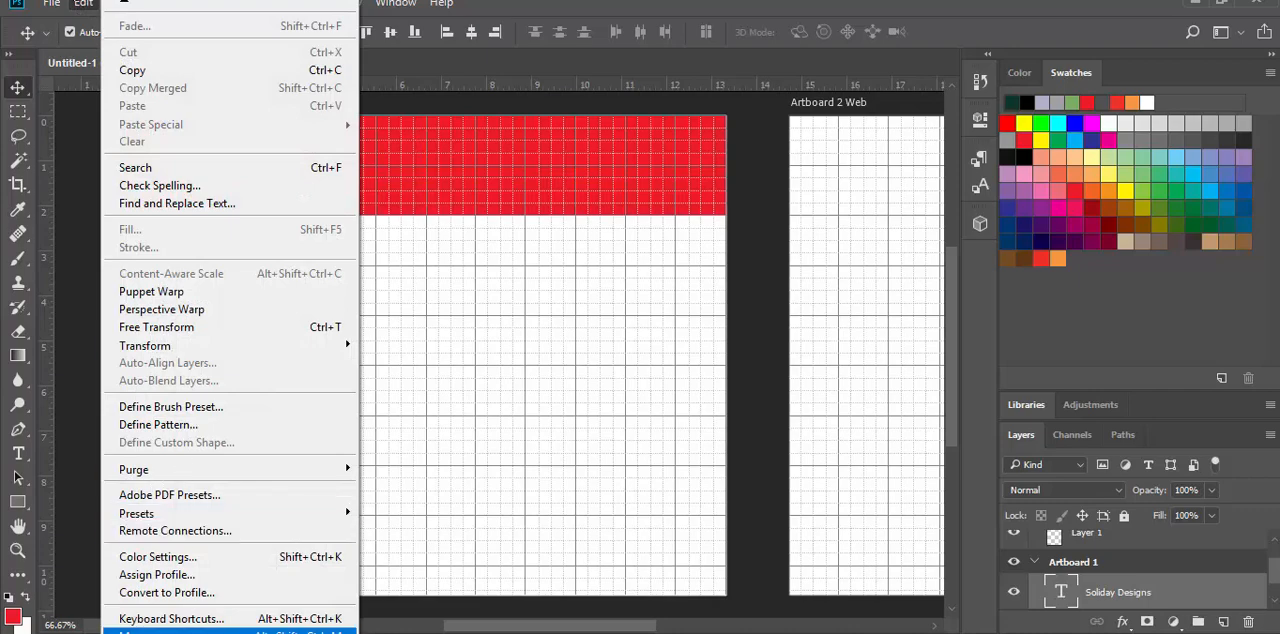
left_click(444, 558)
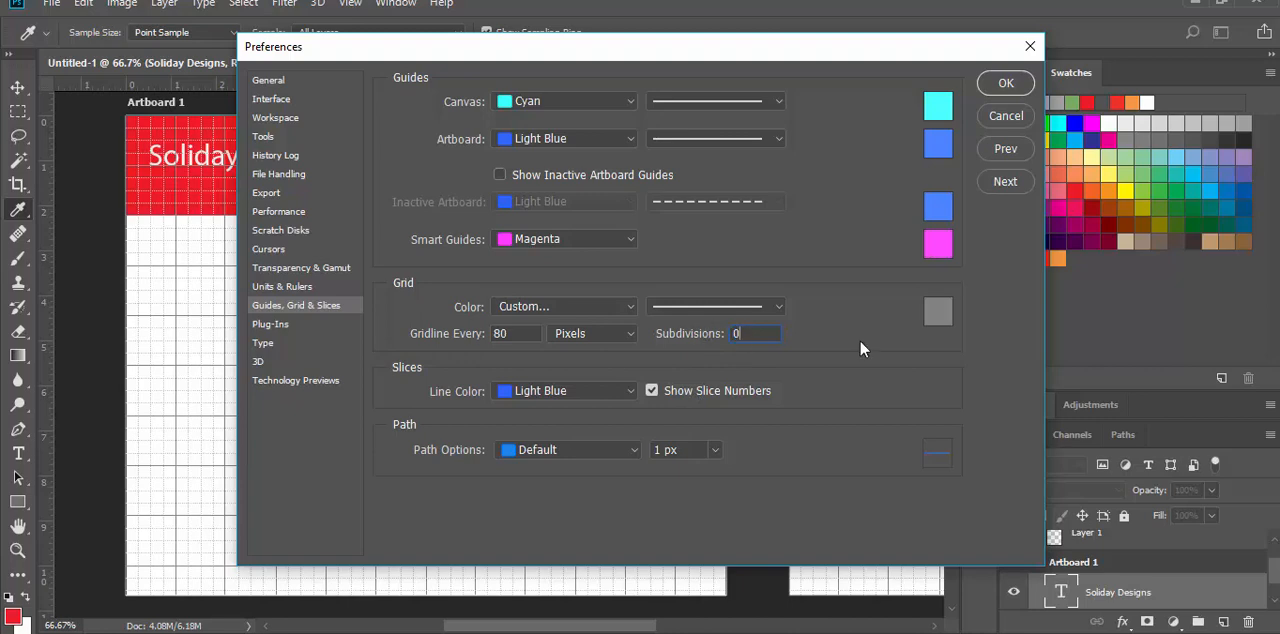
left_click(991, 81)
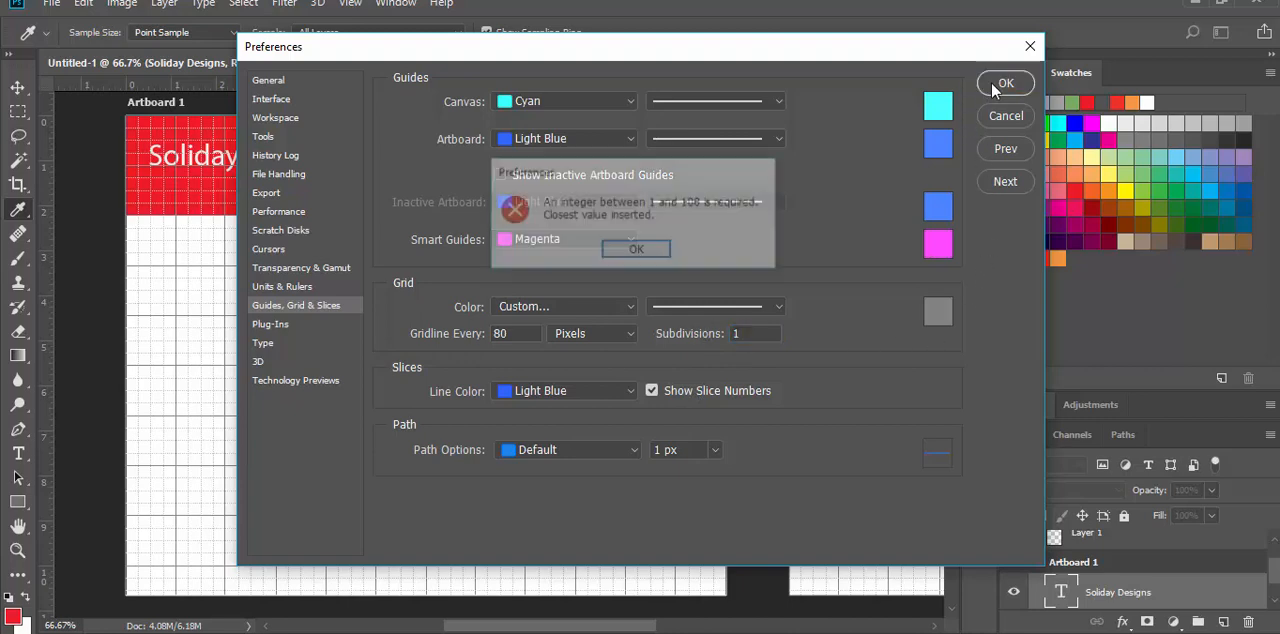
left_click(636, 251)
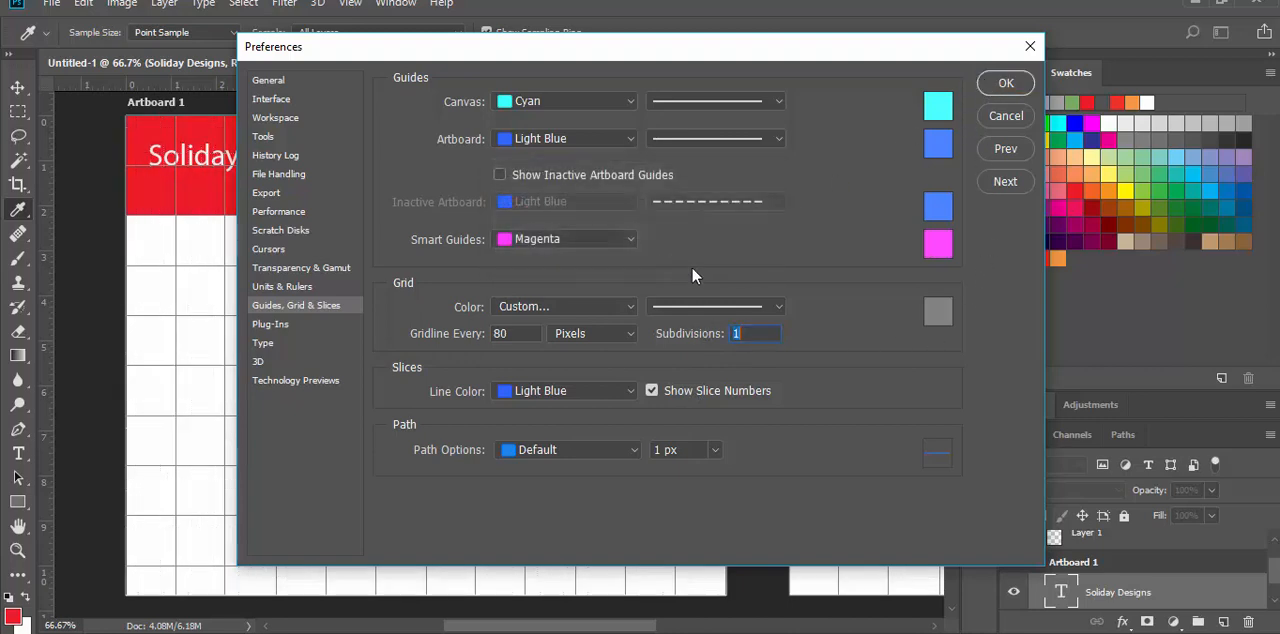
left_click(991, 87)
left_click(290, 275)
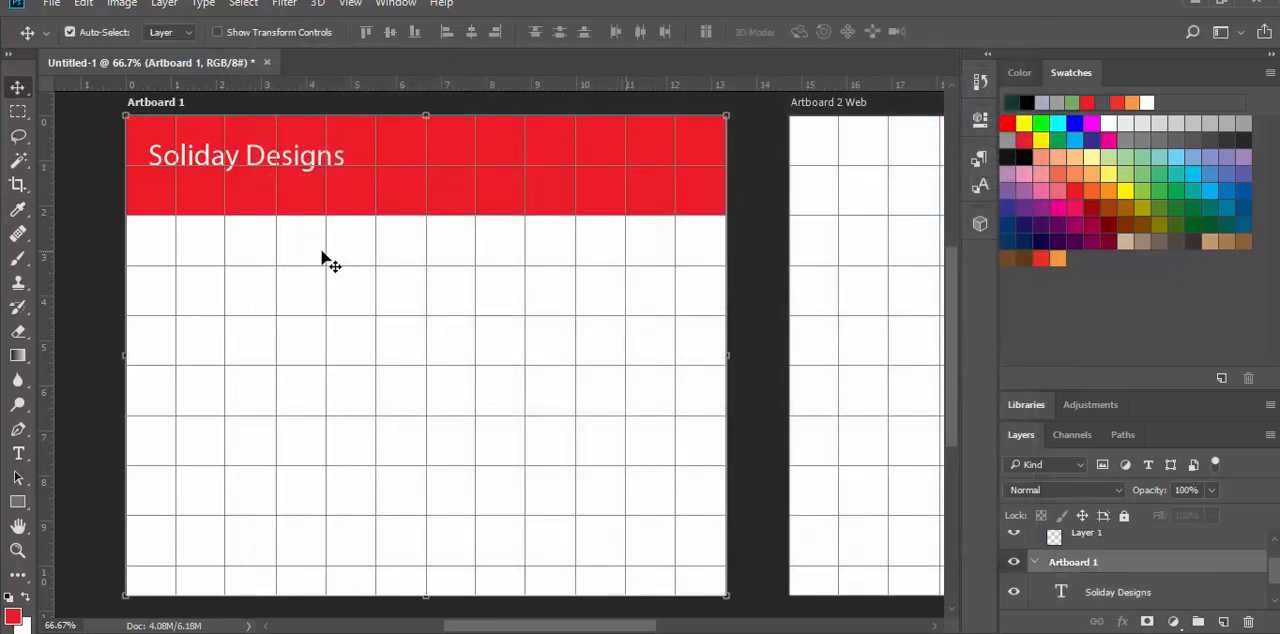
left_click(226, 157)
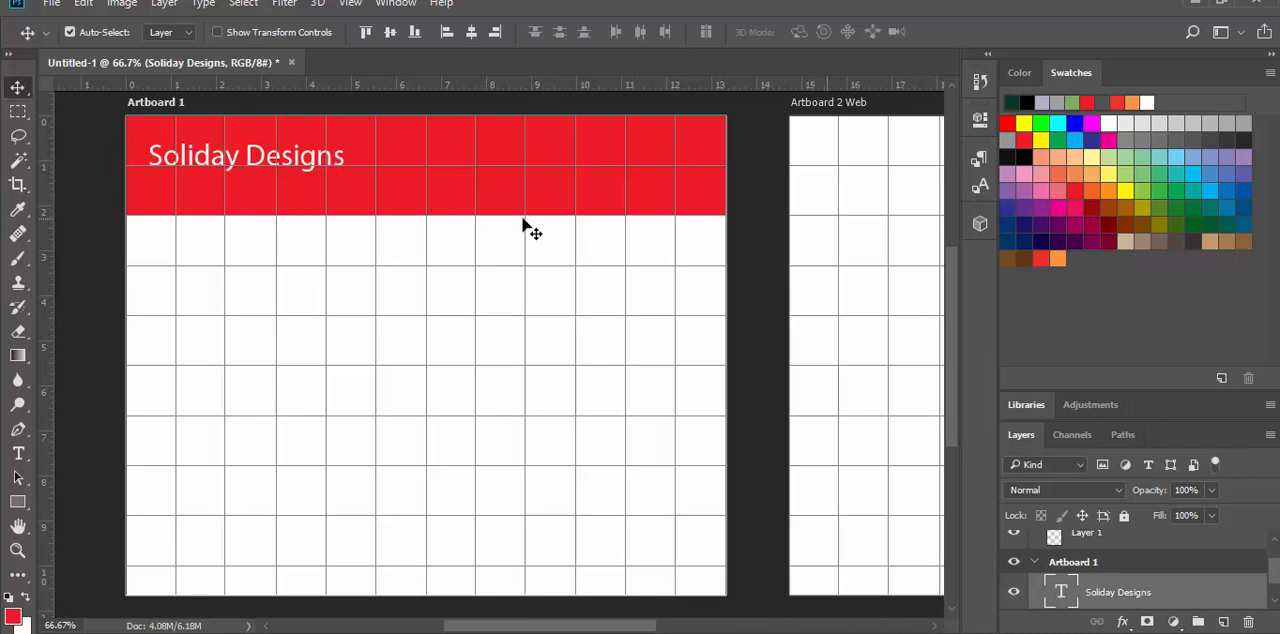
Step: Open the image file 23 from the Pictures folder
left_click(52, 6)
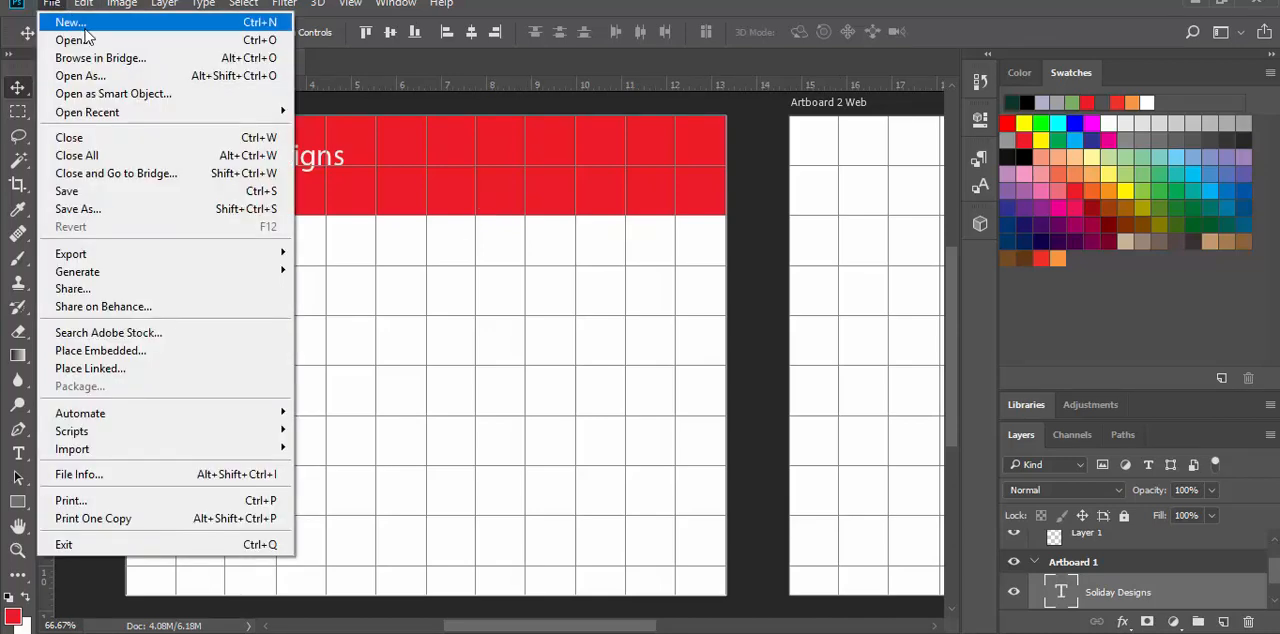
left_click(108, 42)
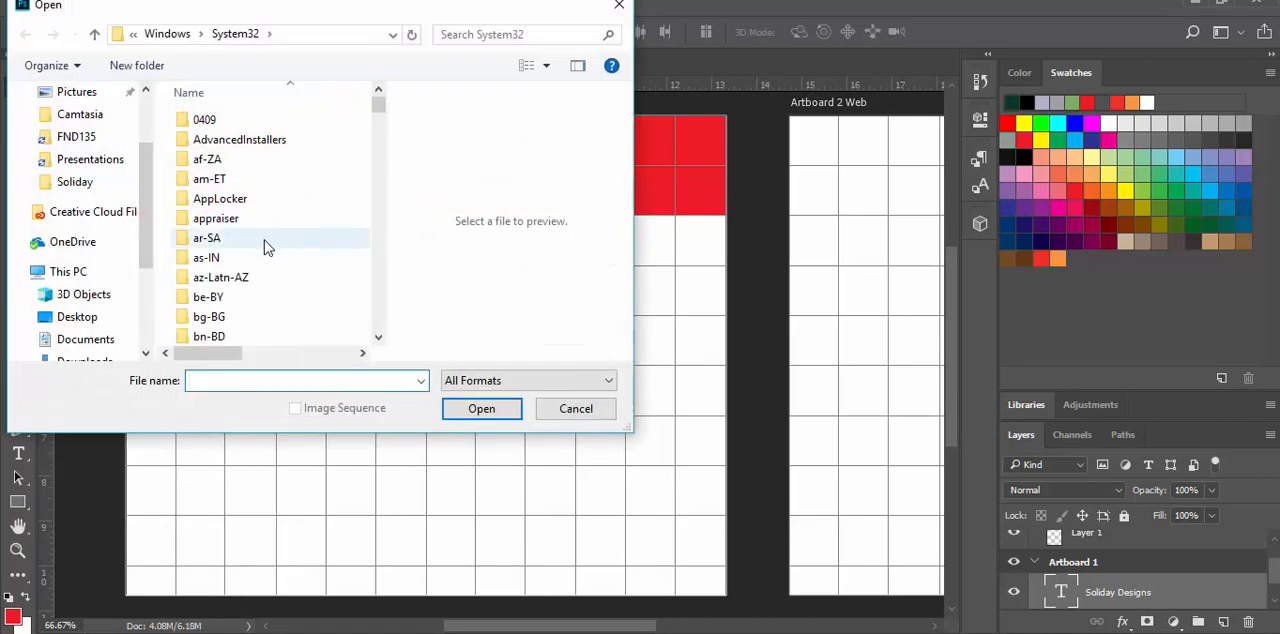
scroll(100, 215, "up", 1)
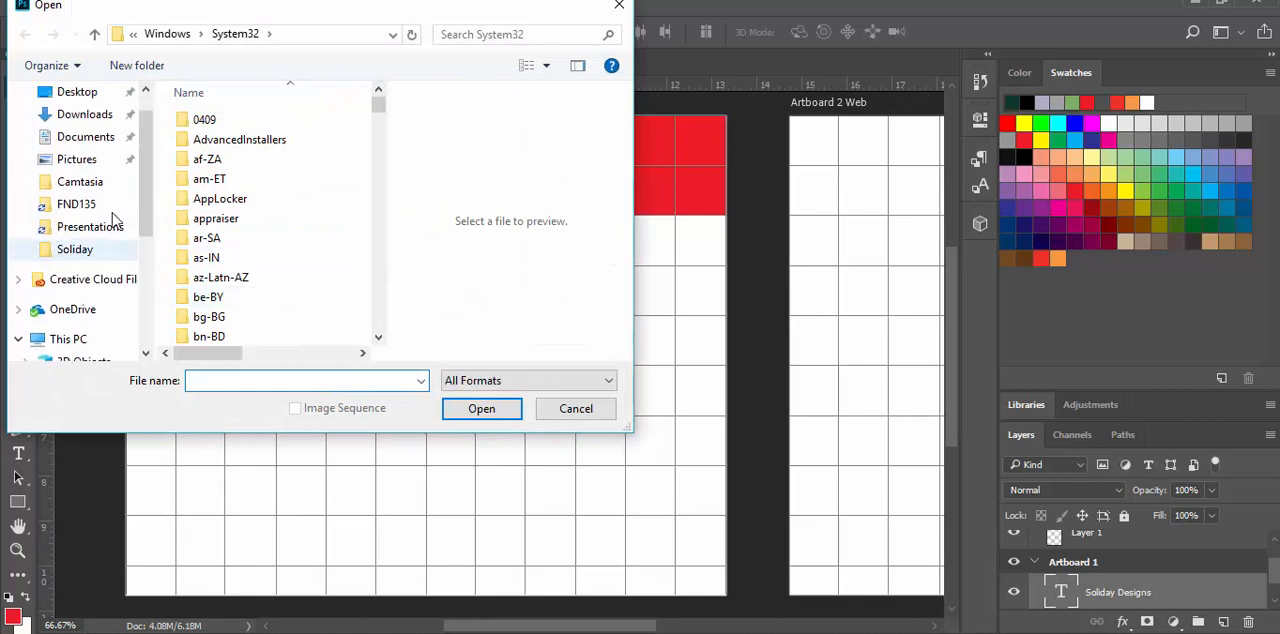
left_click(78, 160)
scroll(384, 251, "down", 2)
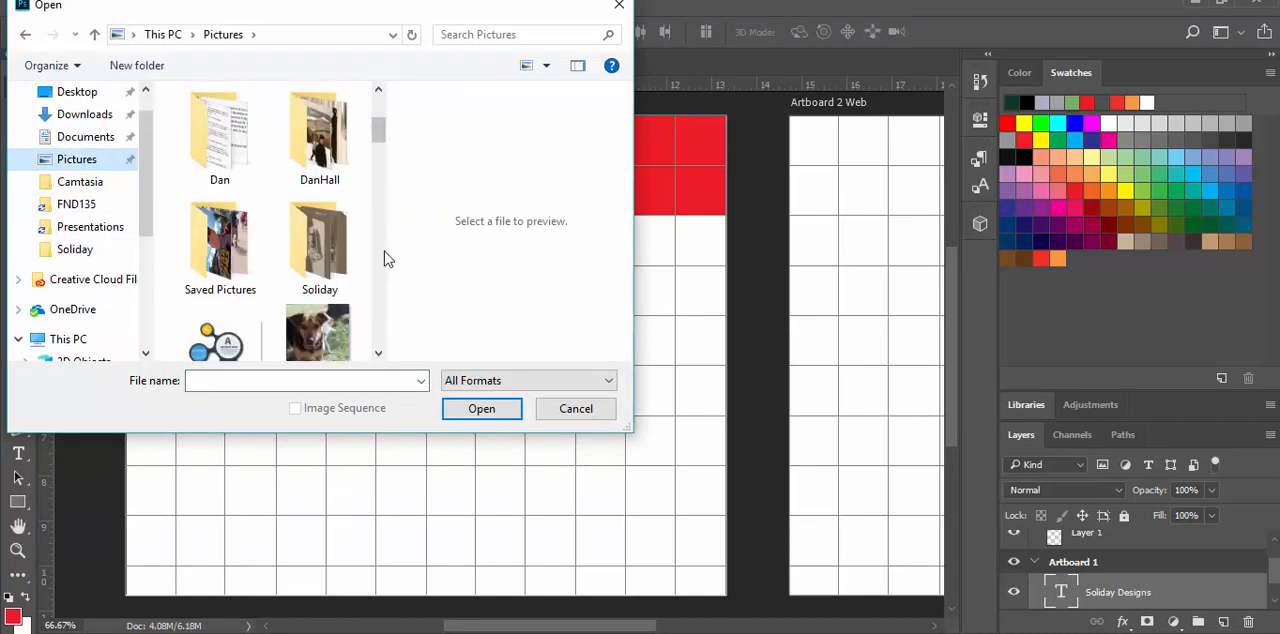
scroll(384, 251, "down", 3)
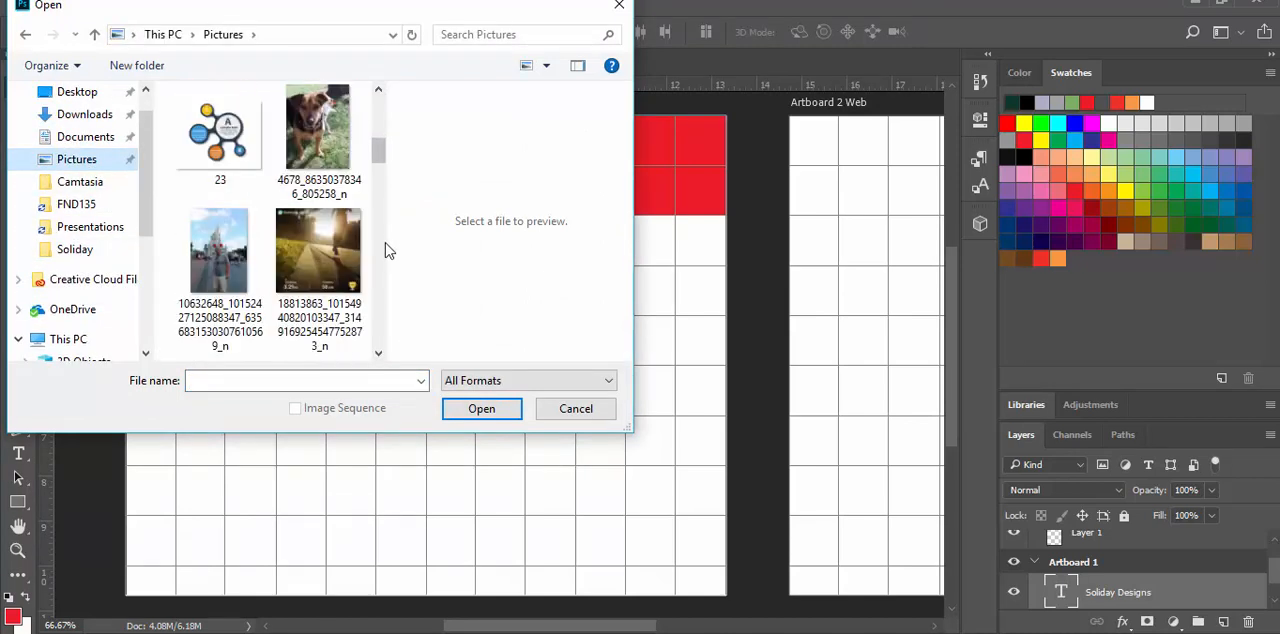
double_click(235, 132)
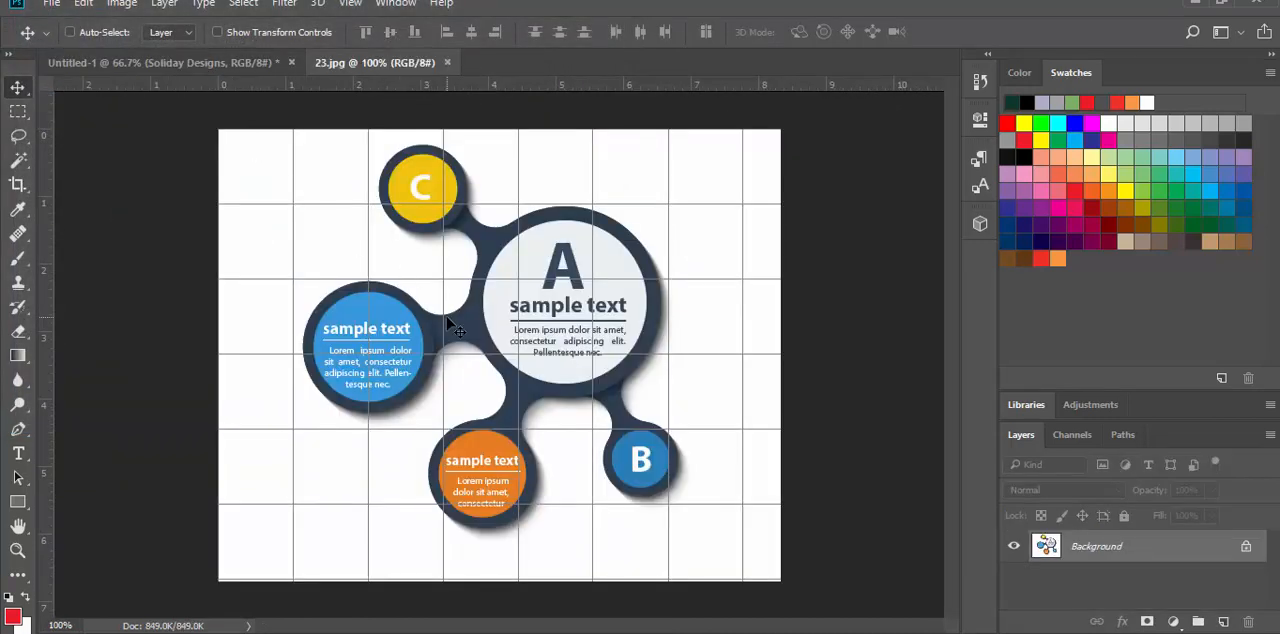
Step: Copy the entire 23.jpg image and paste it into Artboard 1 of the Untitled-1 document
key("ctrl+a")
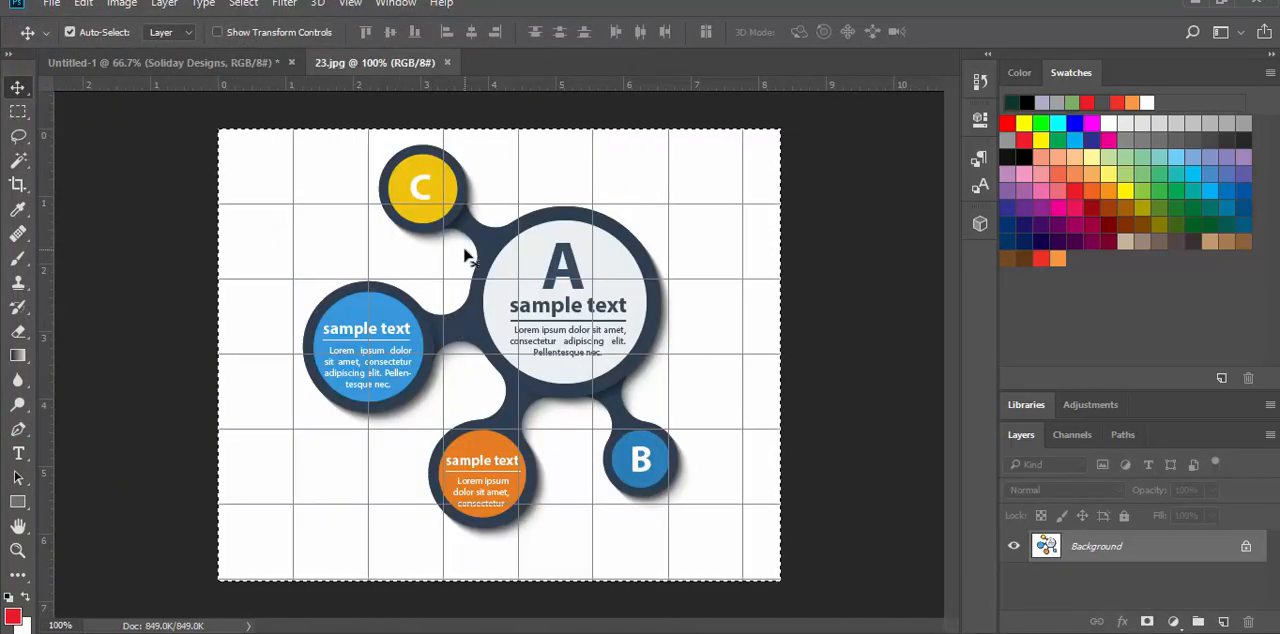
key("ctrl+c")
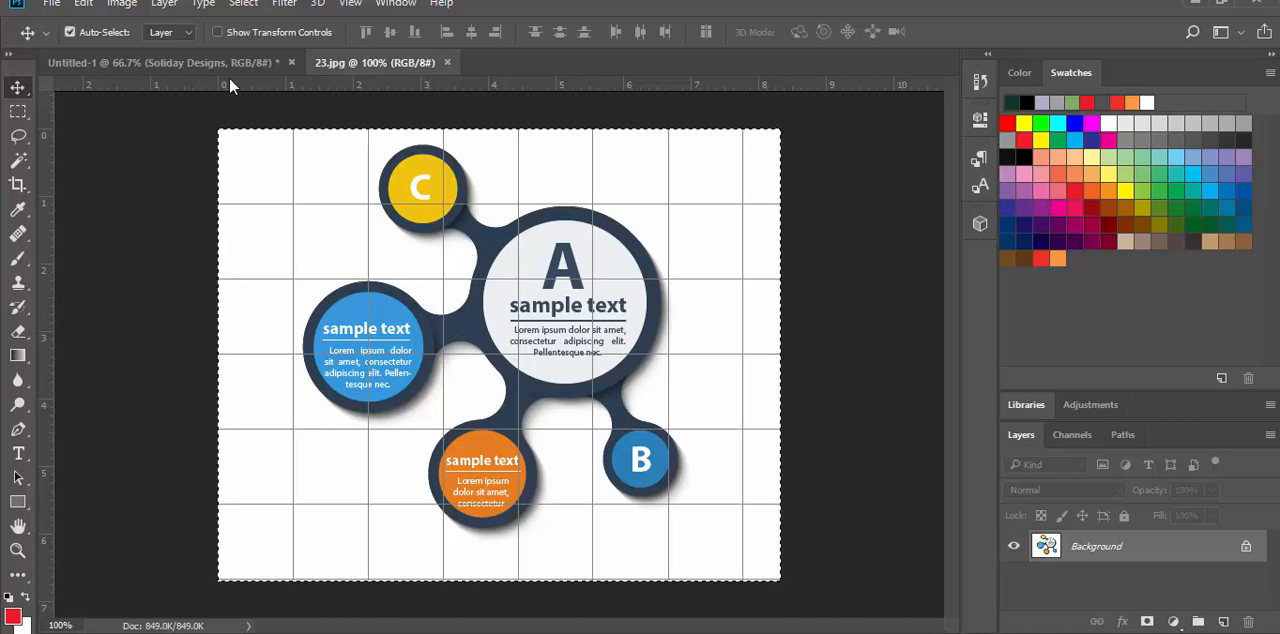
left_click(204, 70)
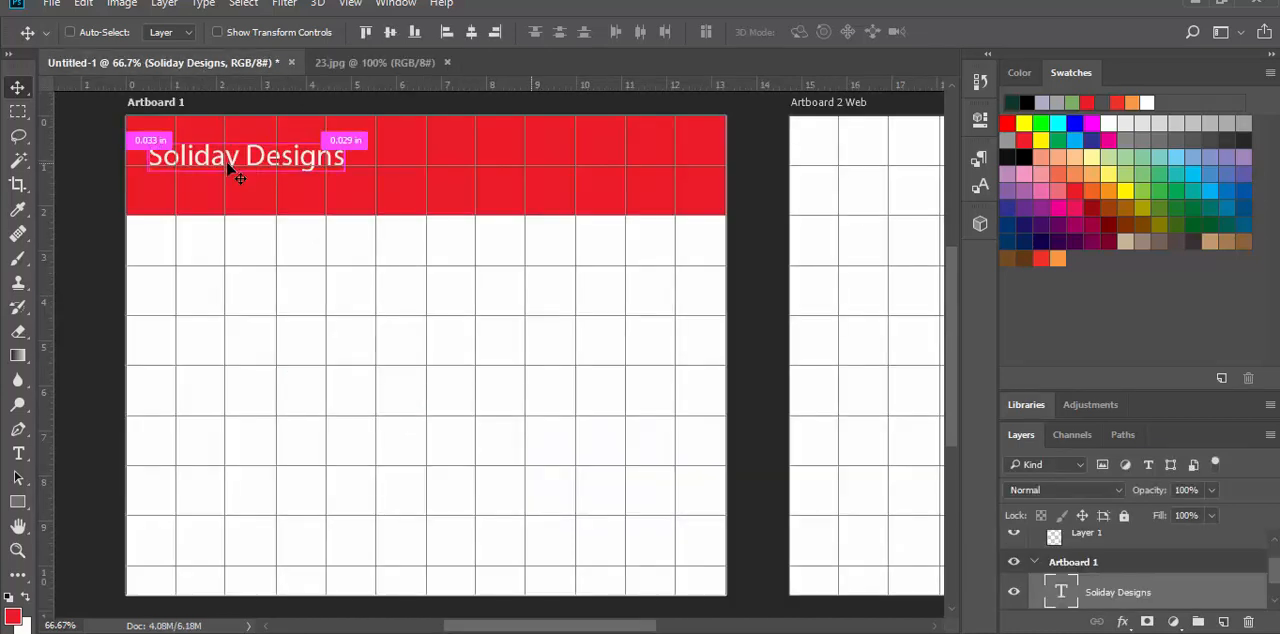
left_click(314, 257, "ctrl")
key("ctrl+v")
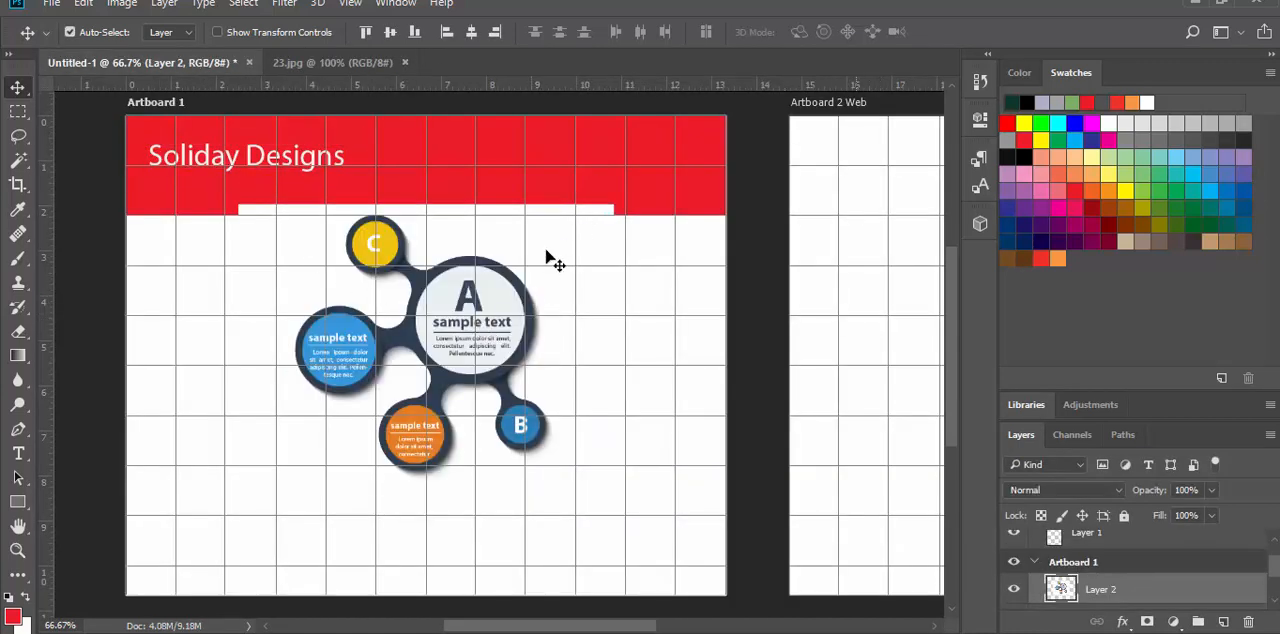
Step: Scale the pasted image down with Free Transform to a small logo that fits within the header's height
key("ctrl")
key("ctrl")
key("ctrl")
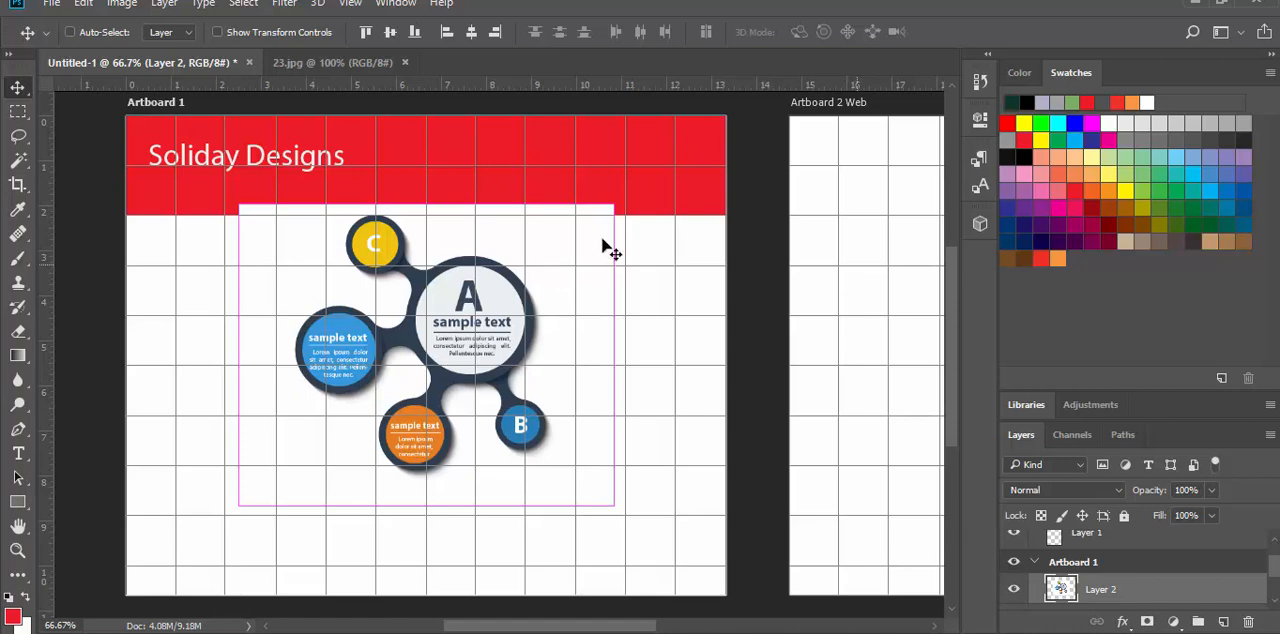
key("ctrl+t")
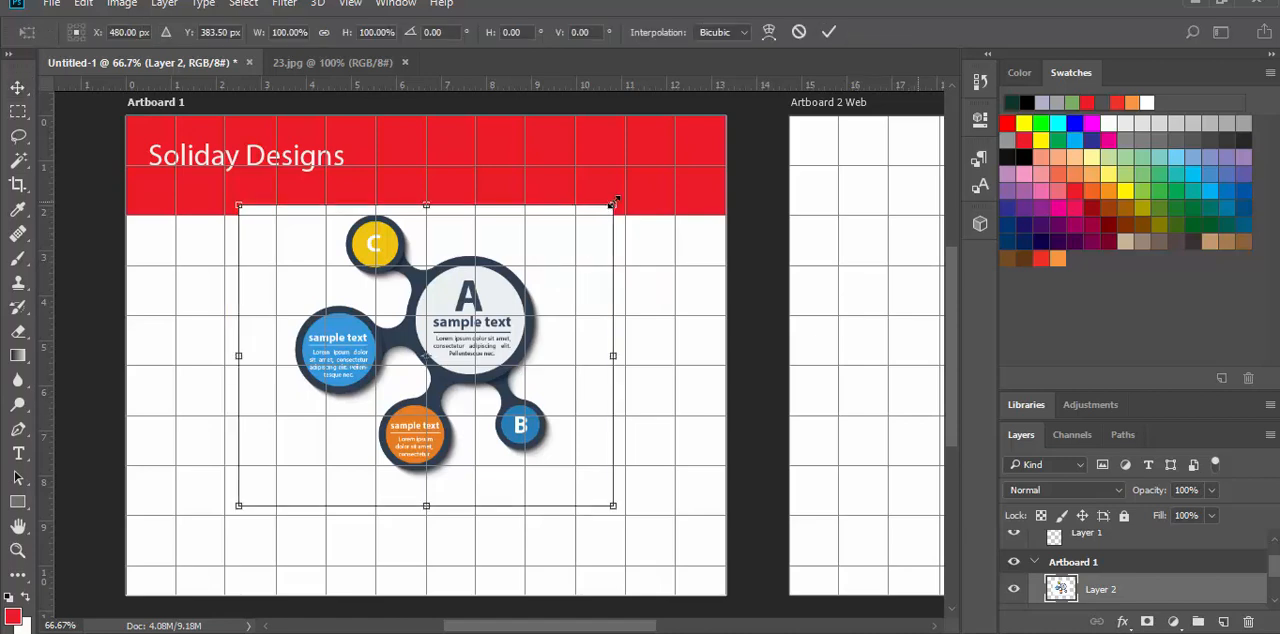
left_click_drag(607, 212, 350, 413)
key("Return")
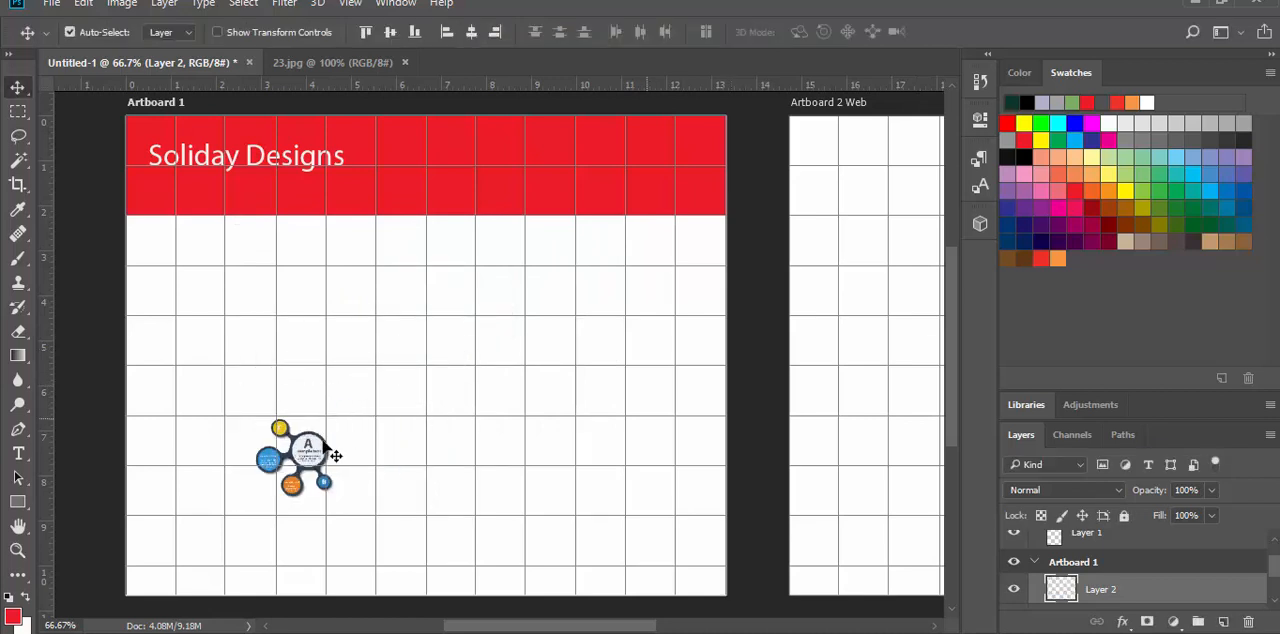
Step: Shift the Soliday Designs title to the right and place the logo image at the left end of the header band
left_click_drag(191, 150, 318, 158)
left_click_drag(298, 446, 205, 177)
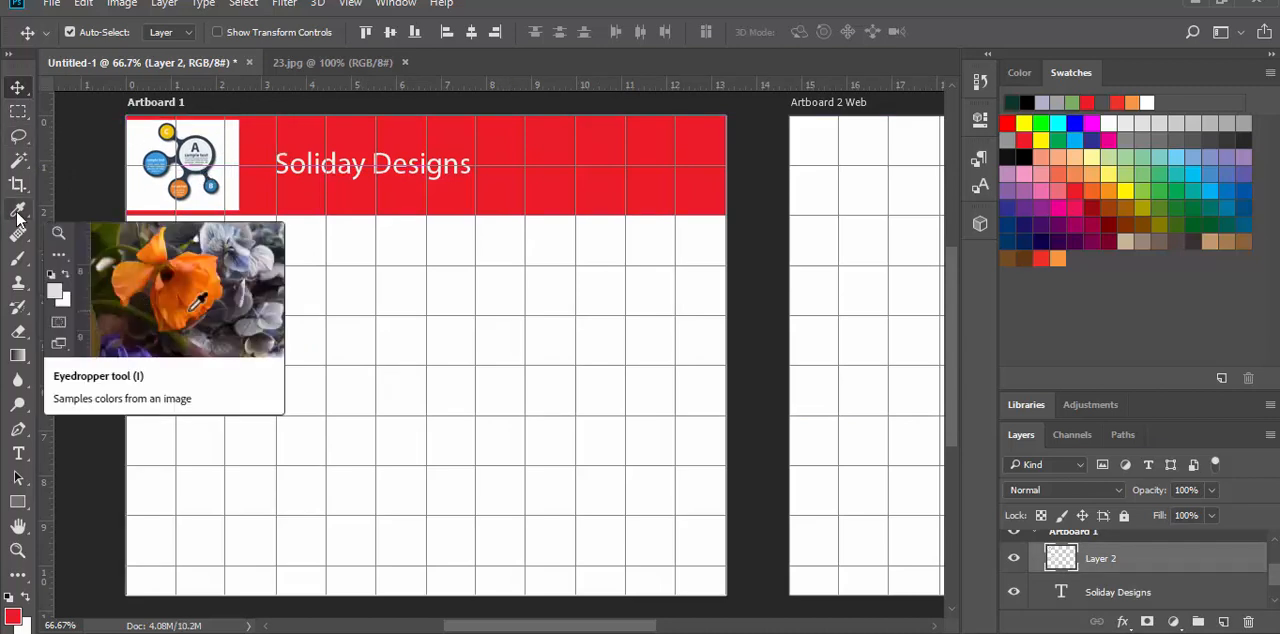
Step: Remove the white background around the logo with the Magic Wand tool and clear the selection
left_click(20, 161)
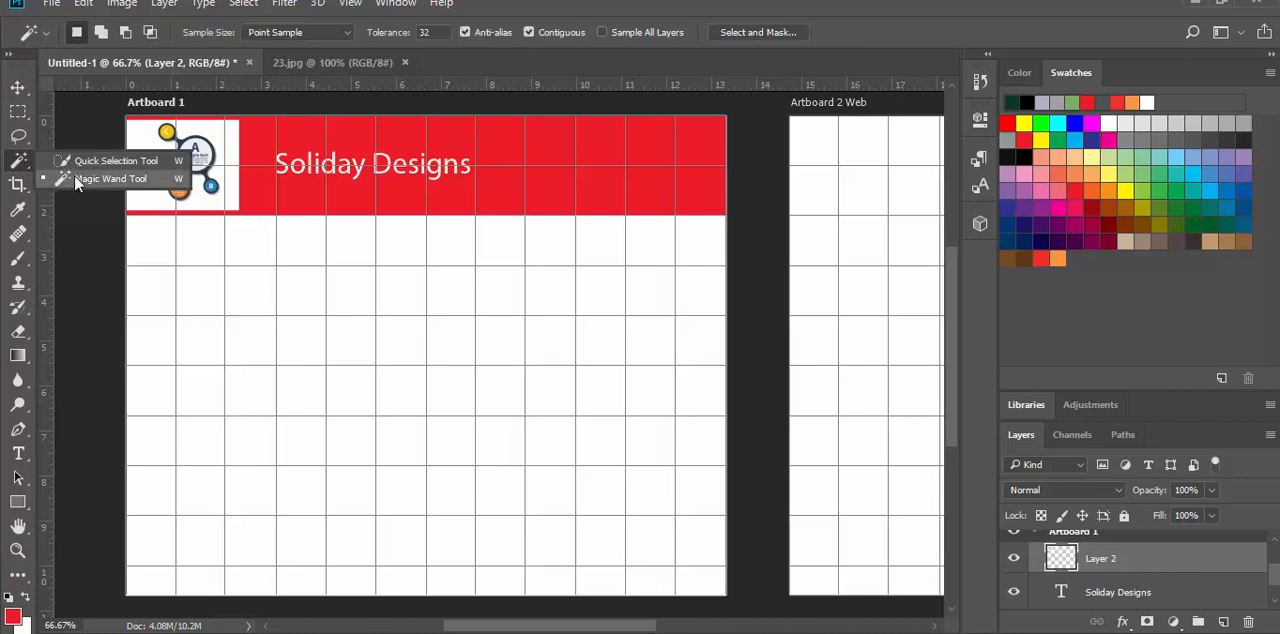
left_click(100, 178)
left_click(152, 195)
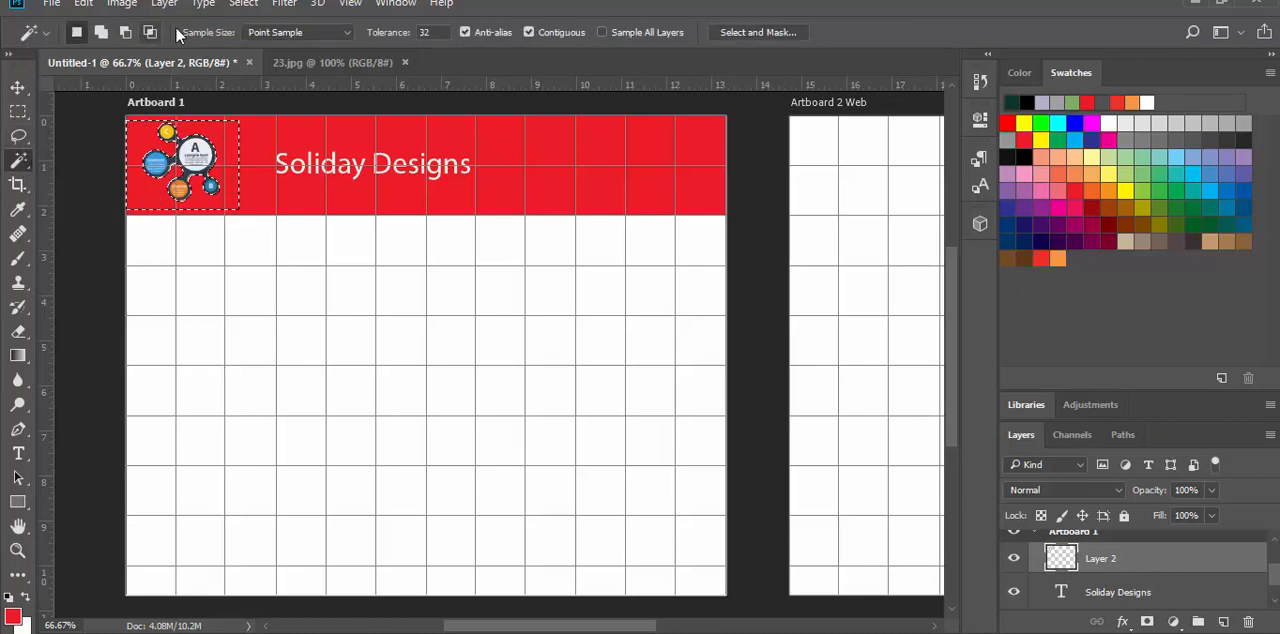
left_click(244, 4)
left_click(262, 40)
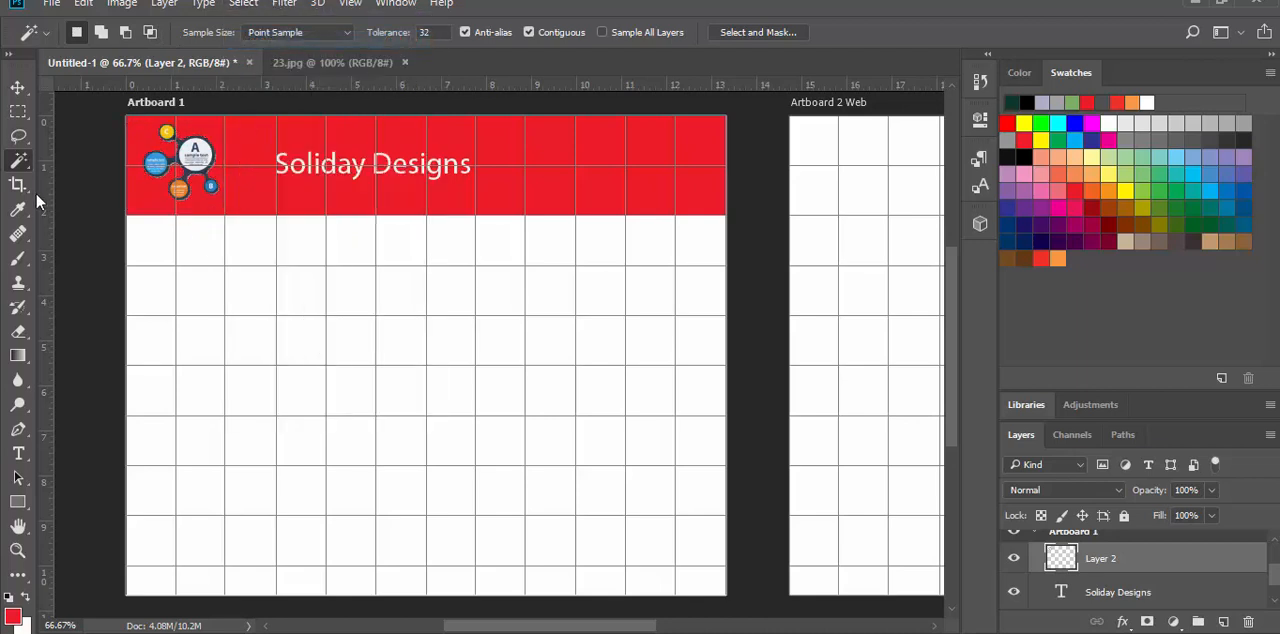
Step: Move the Soliday Designs title closer to the logo and slightly higher in the red header
left_click(18, 84)
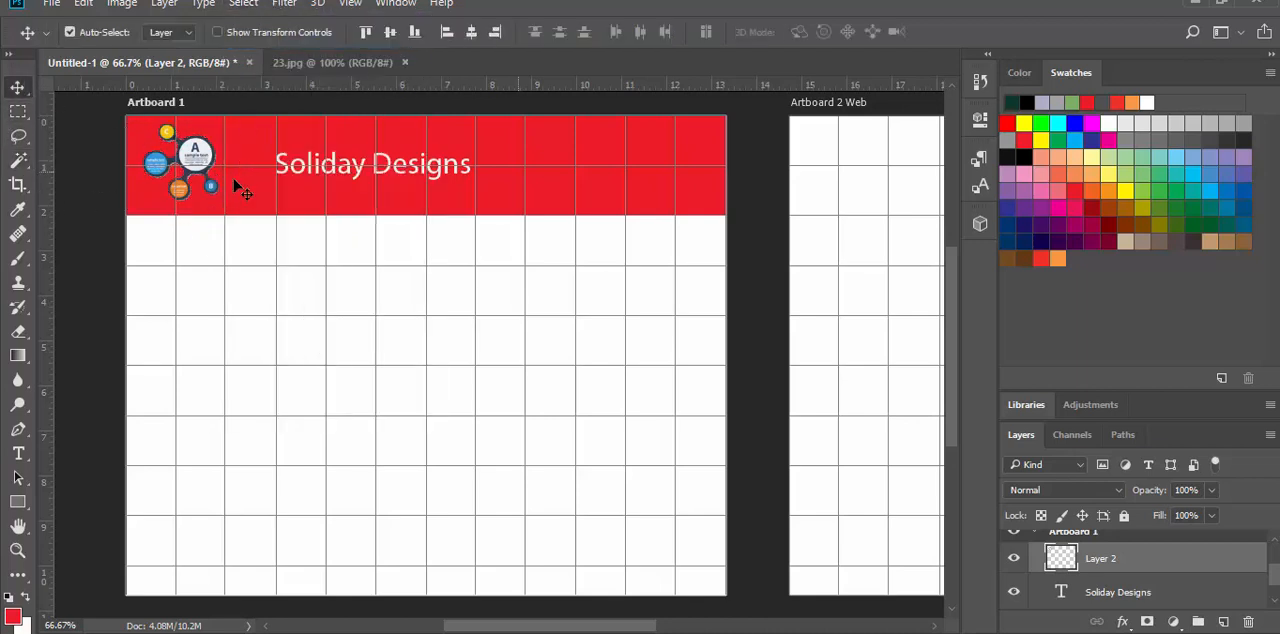
left_click(352, 175)
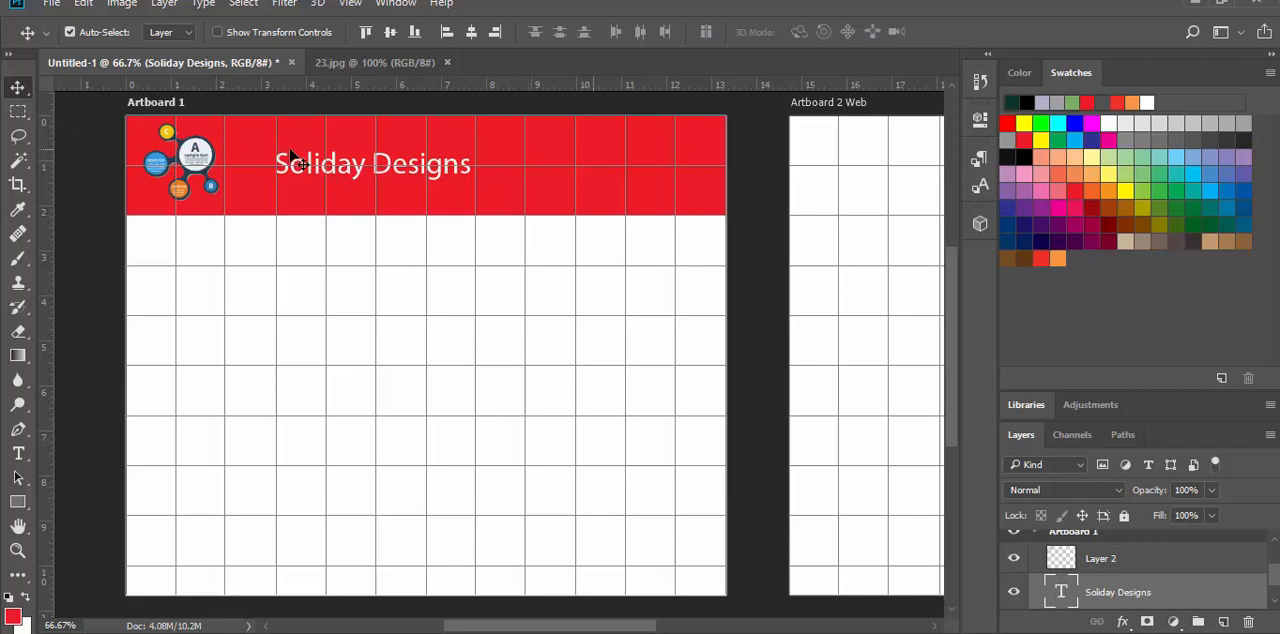
left_click_drag(285, 172, 254, 163)
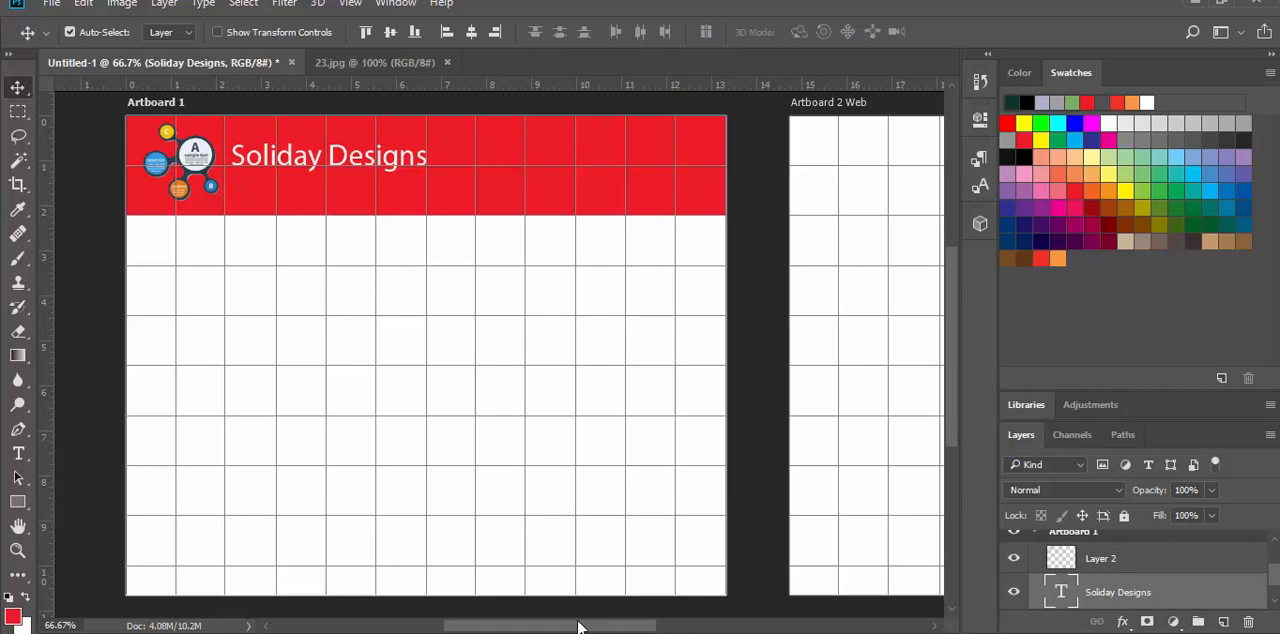
Step: Select the top three grid rows across the full width of Artboard 2 Web with the Rectangular Marquee tool
left_click_drag(578, 626, 588, 630)
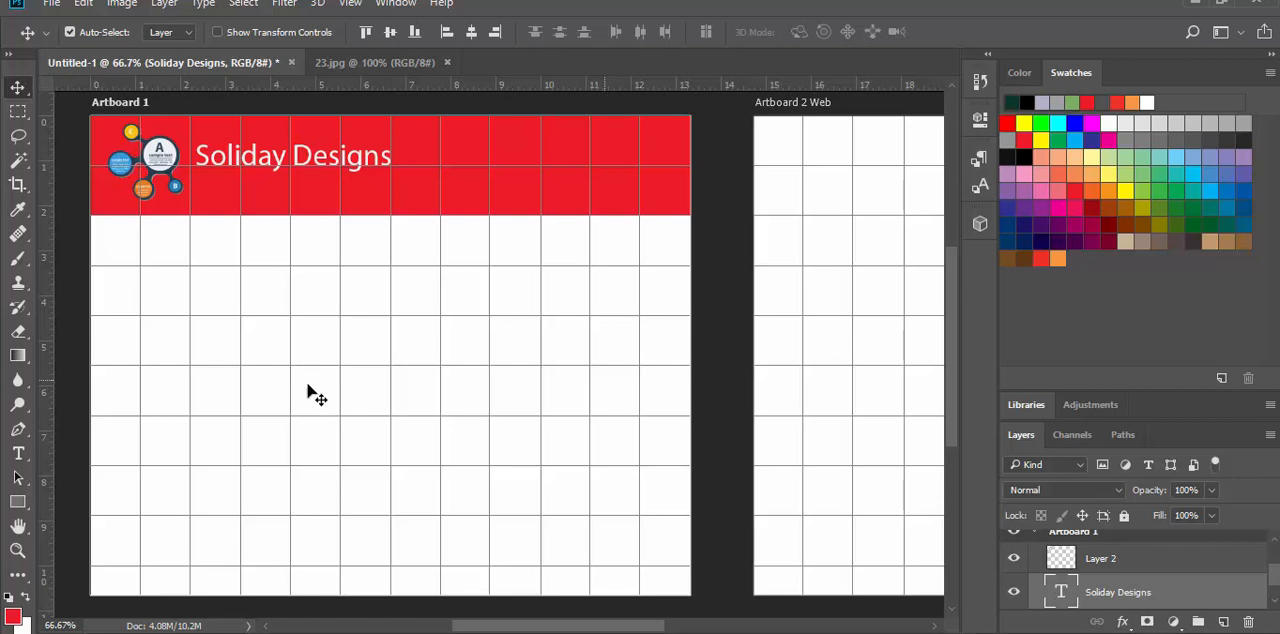
left_click_drag(596, 628, 664, 628)
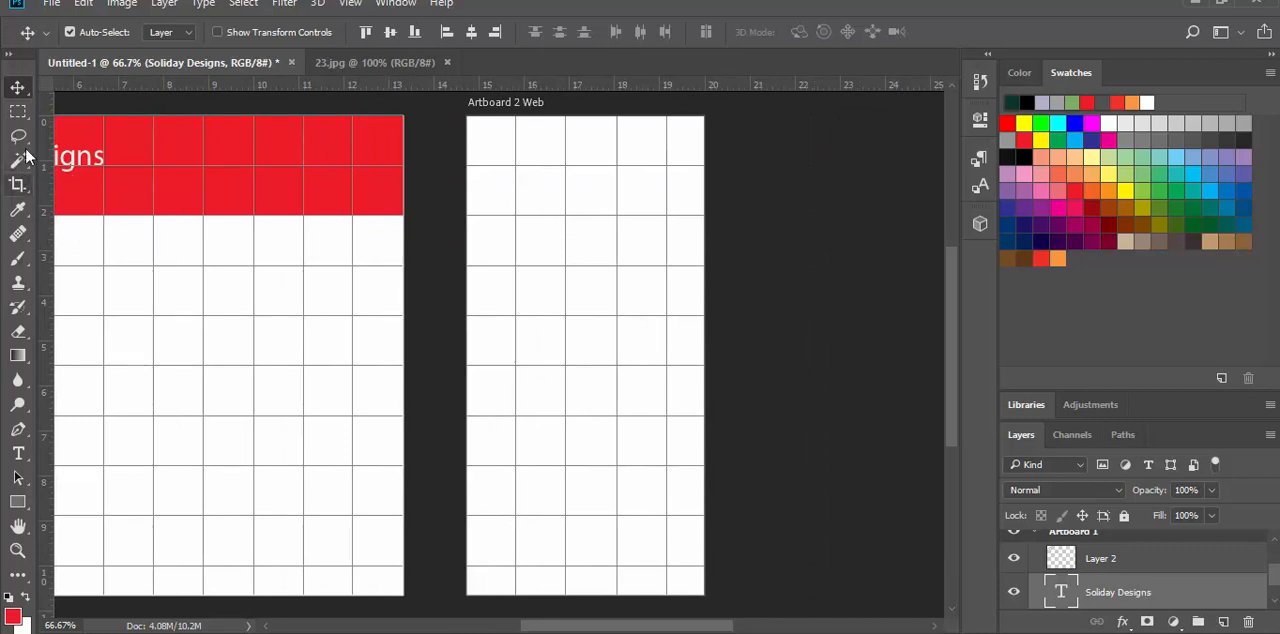
left_click(18, 113)
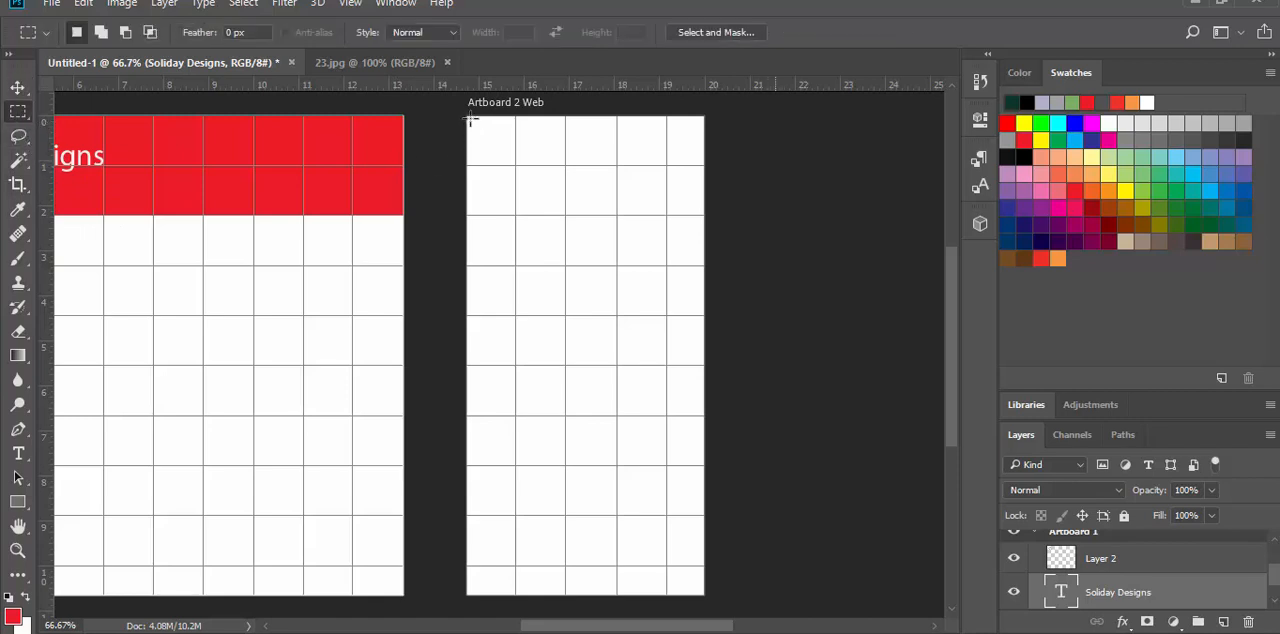
left_click_drag(470, 120, 705, 266)
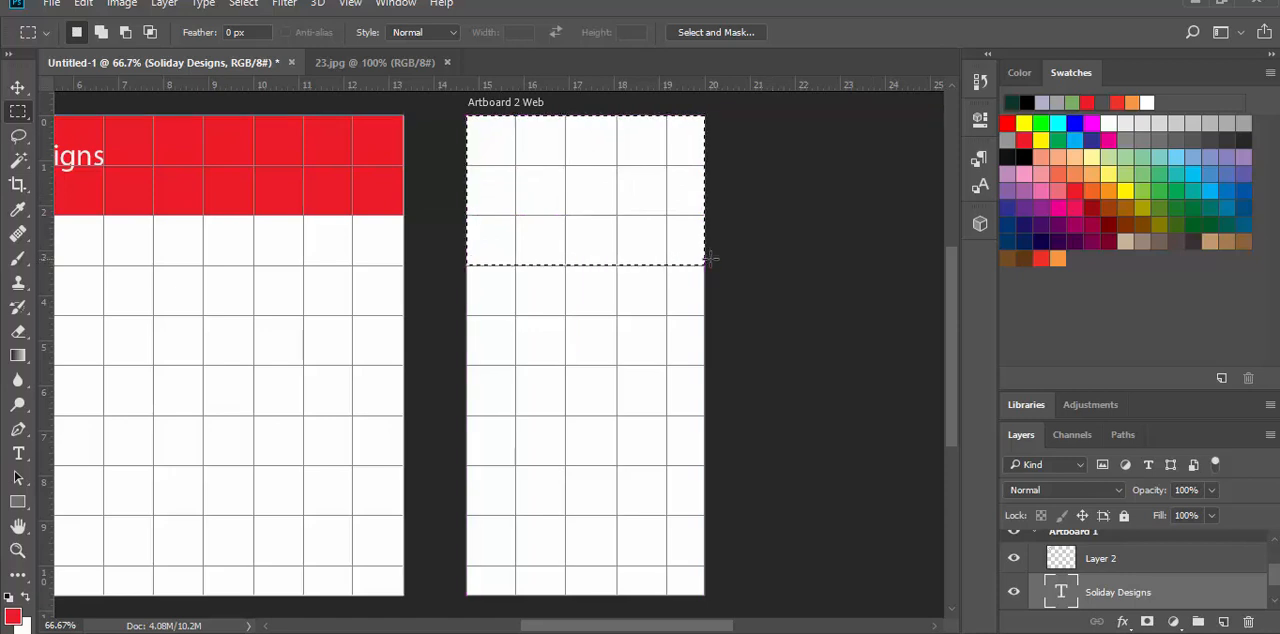
Step: Fill the selected header area with red on Layer 1 of Artboard 2 Web
left_click(80, 5)
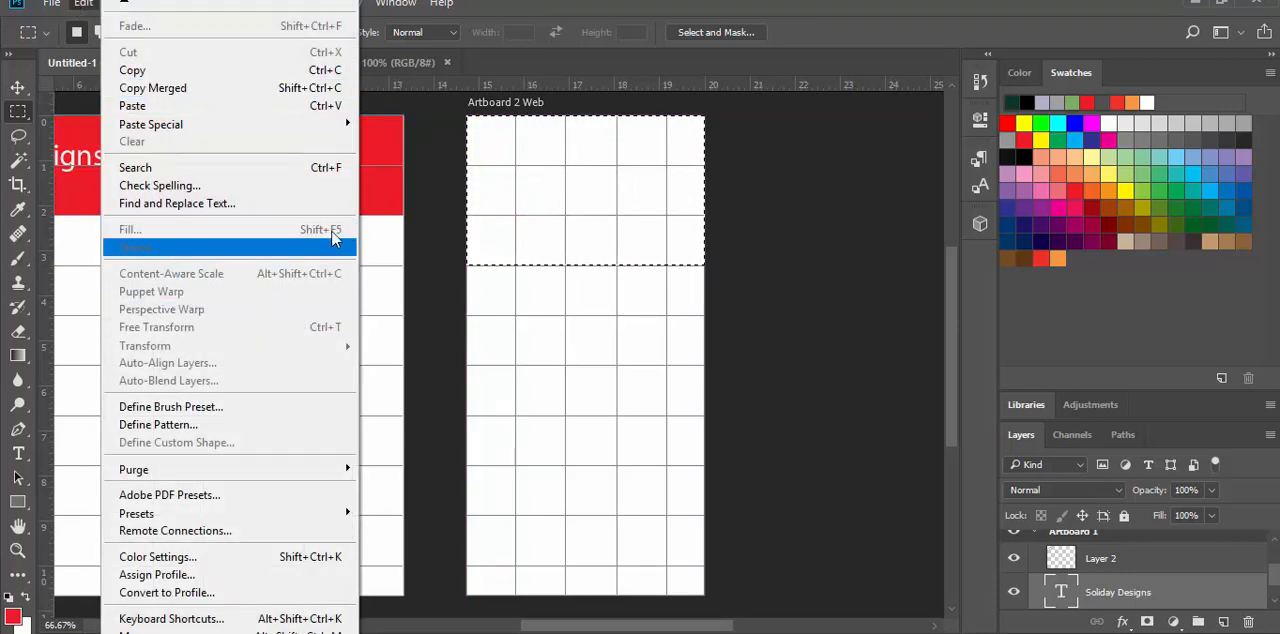
left_click(18, 90)
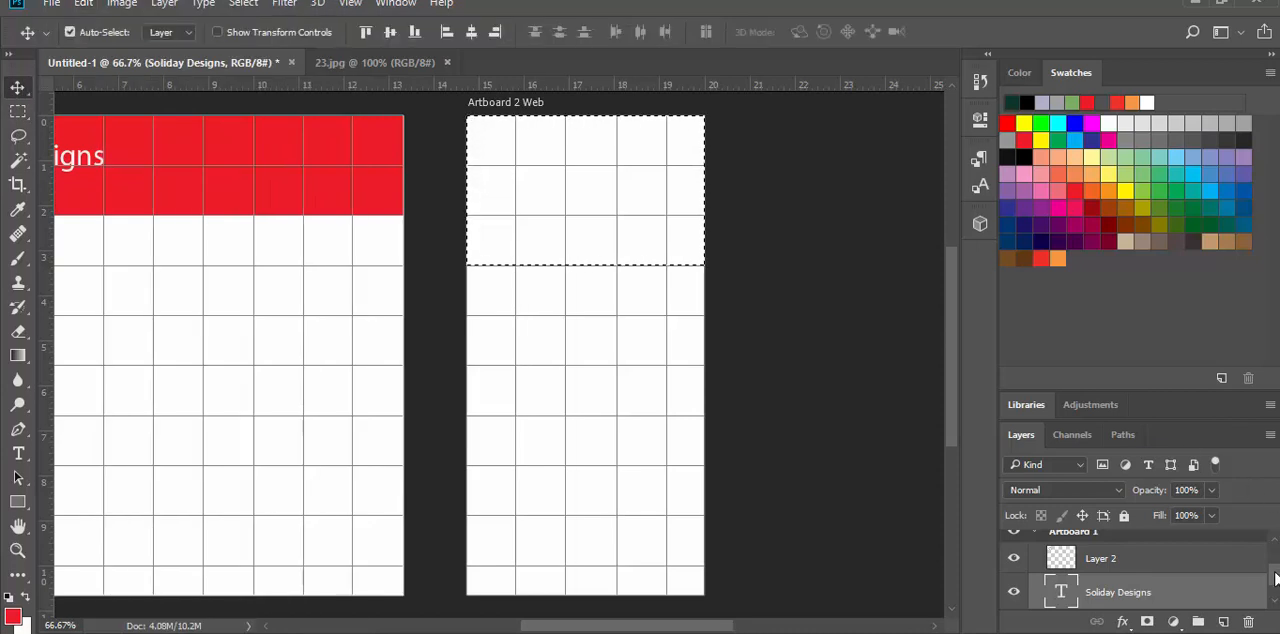
left_click_drag(1276, 576, 1276, 562)
left_click(1145, 579)
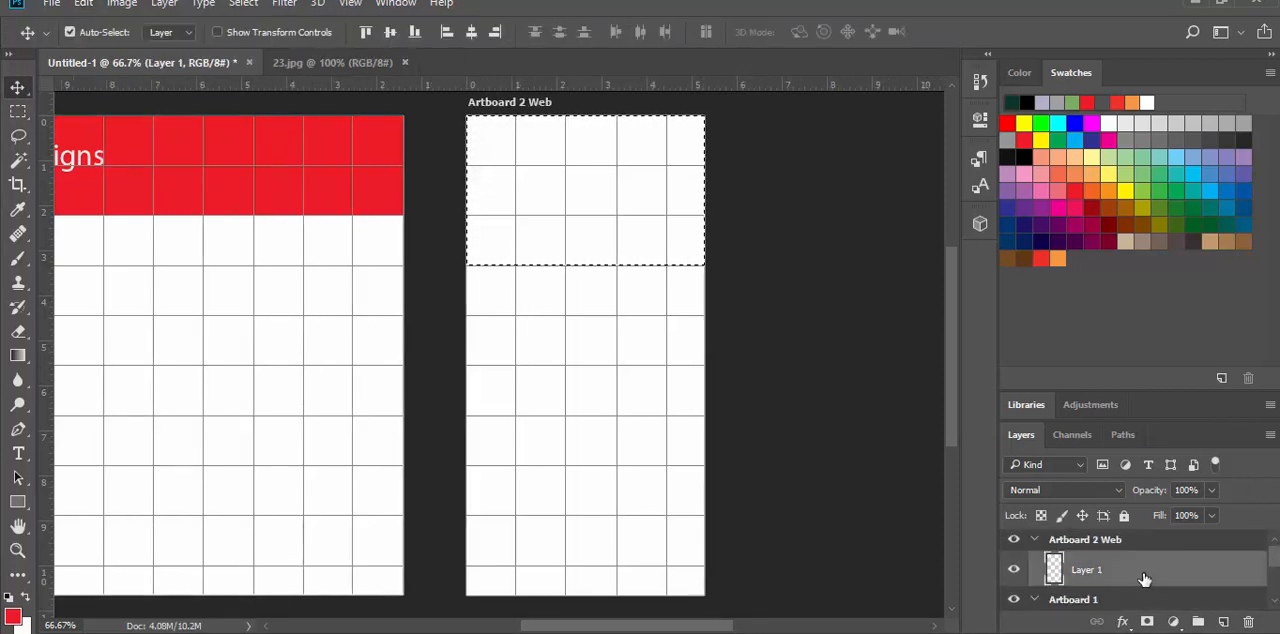
left_click(83, 4)
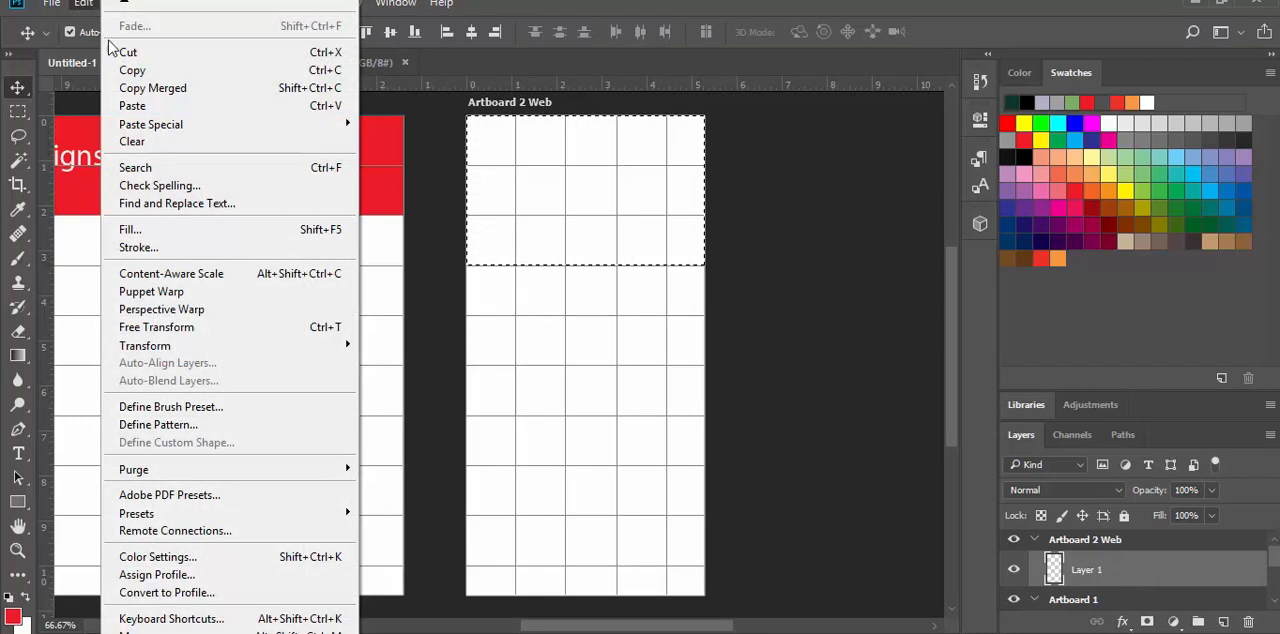
left_click(149, 230)
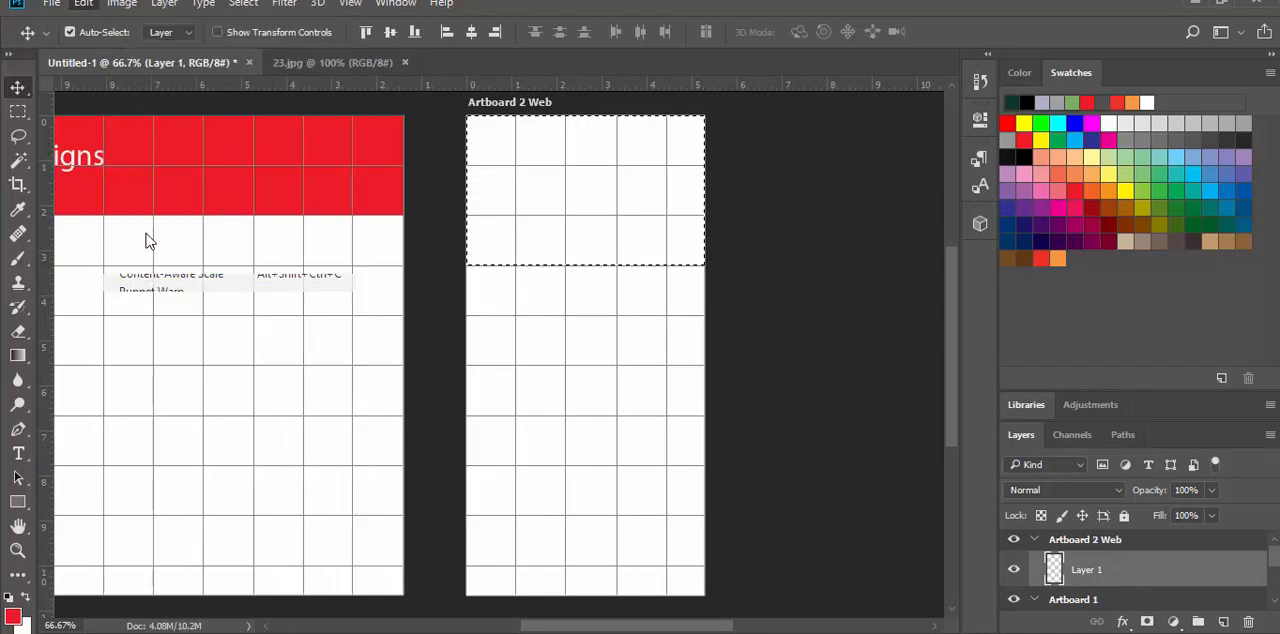
left_click(767, 184)
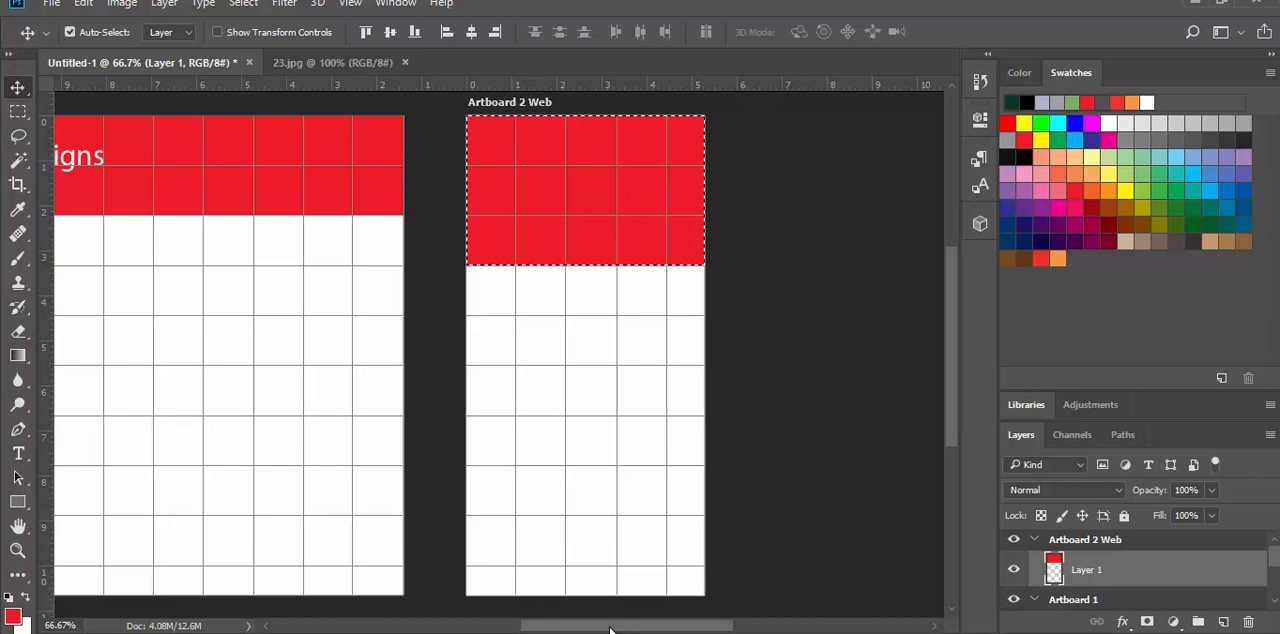
Step: Identify the logo's layer in Artboard 1 by toggling its visibility and rename it Logo
left_click_drag(610, 628, 533, 628)
left_click(199, 153)
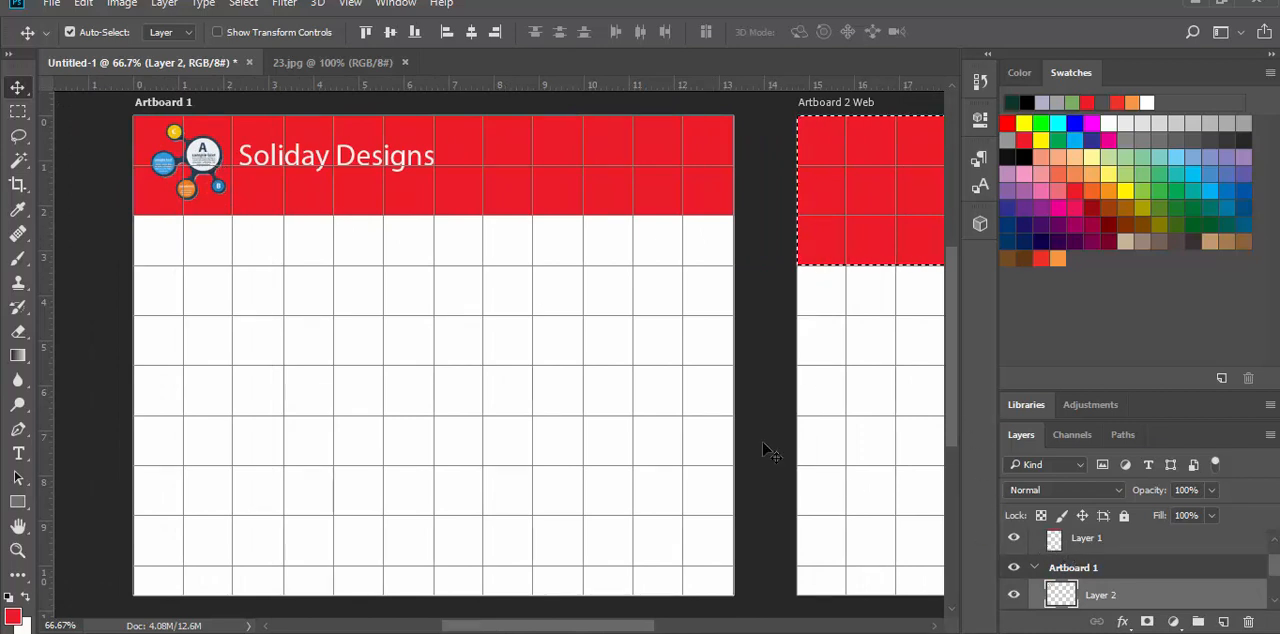
scroll(1178, 590, "down", 2)
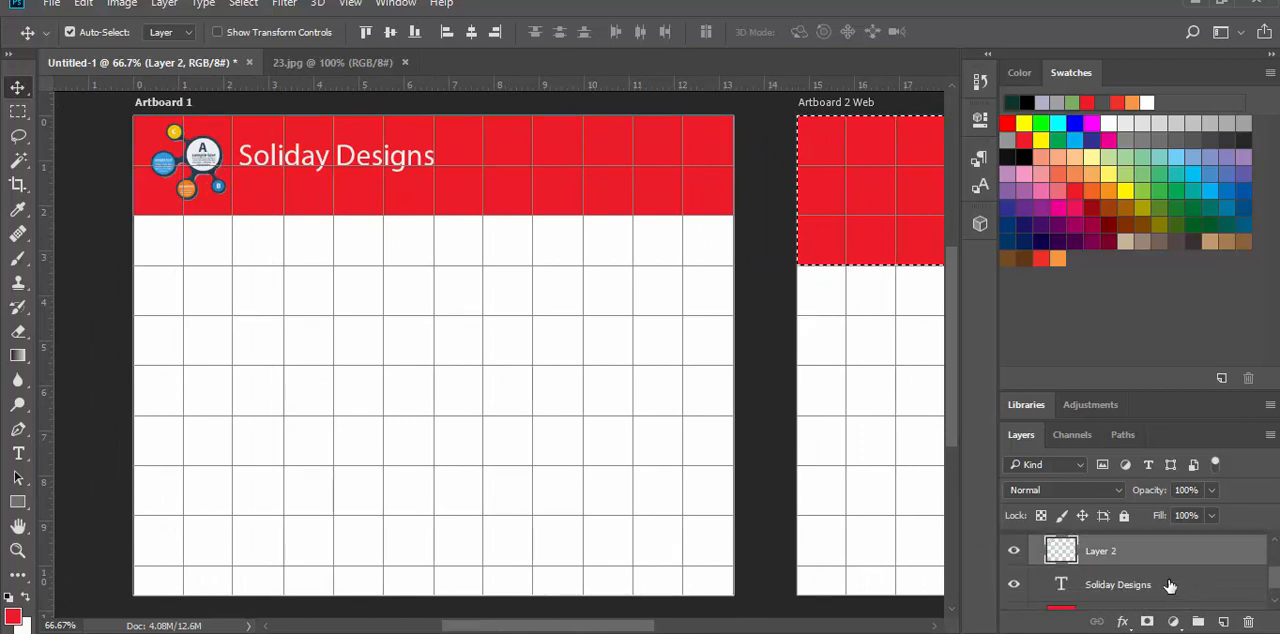
scroll(1168, 585, "down", 1)
scroll(1166, 583, "up", 1)
left_click(1013, 553)
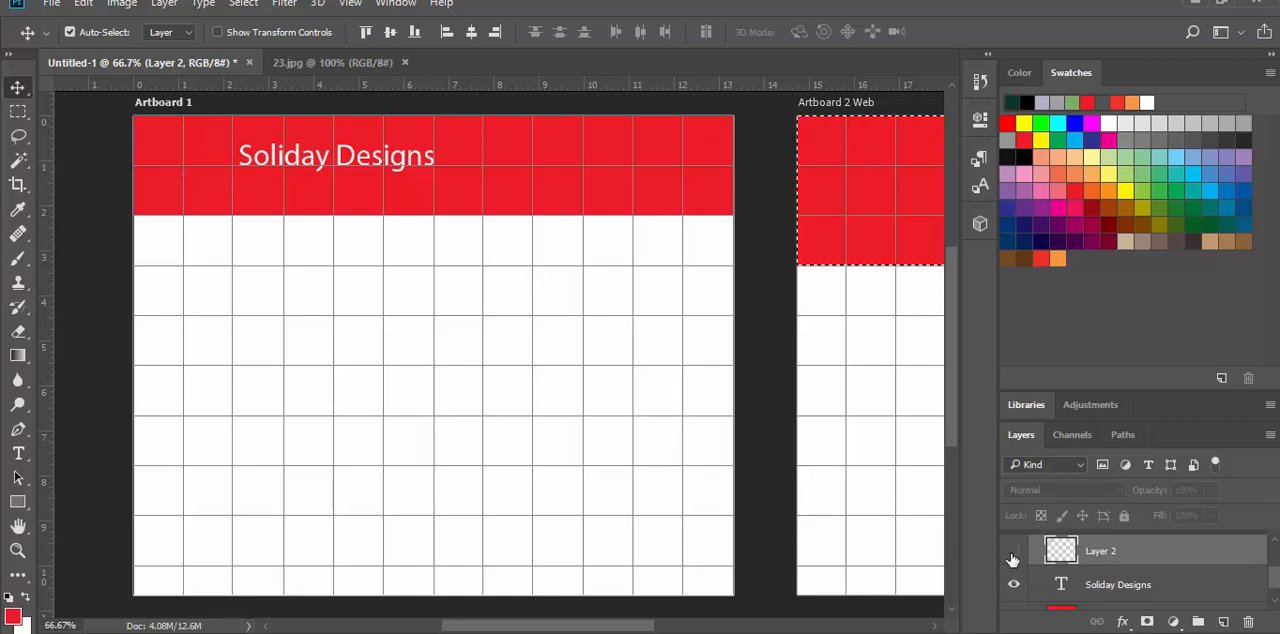
left_click(1014, 552)
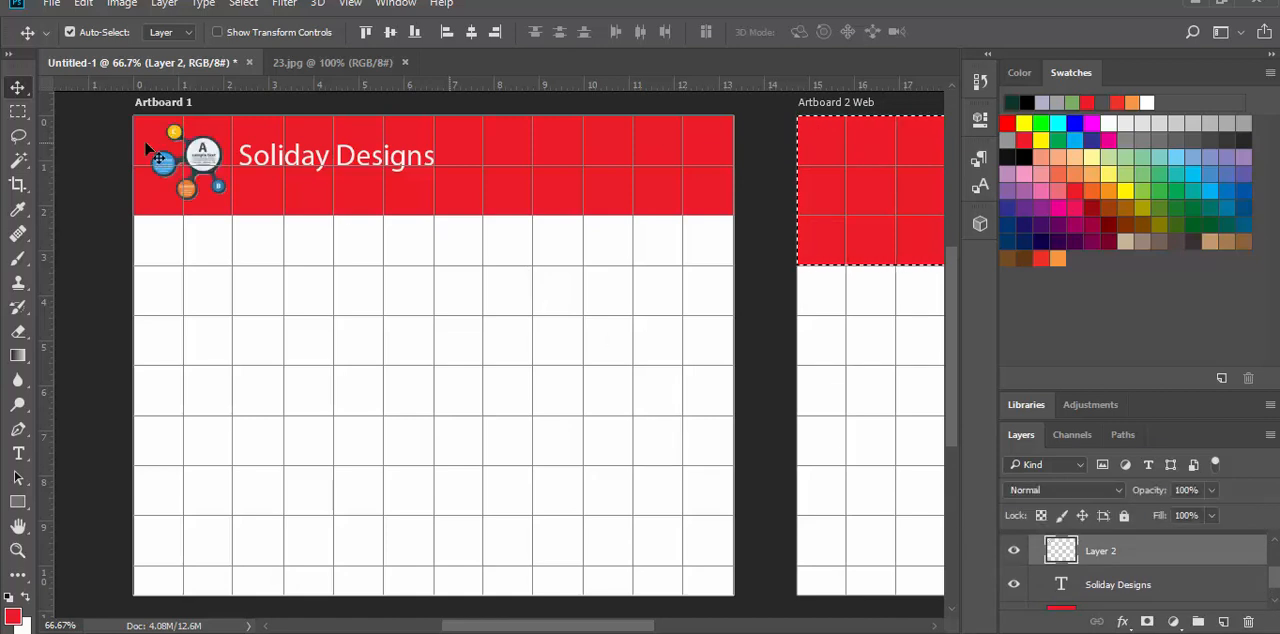
double_click(1104, 552)
type("Logo")
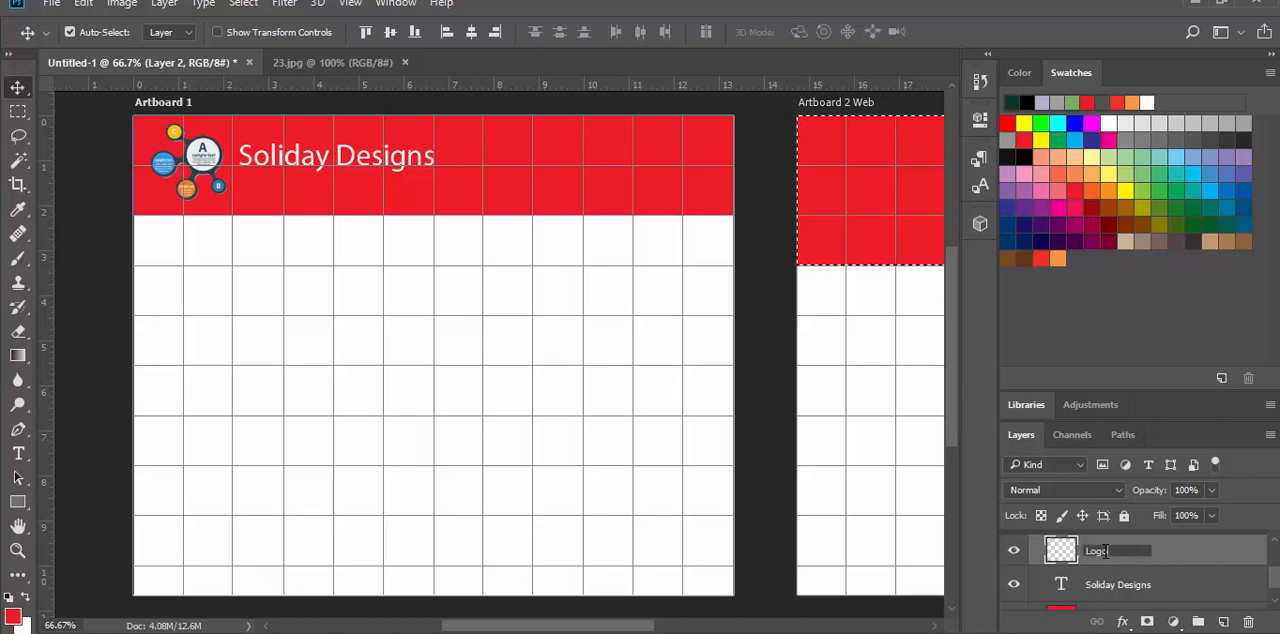
key("Return")
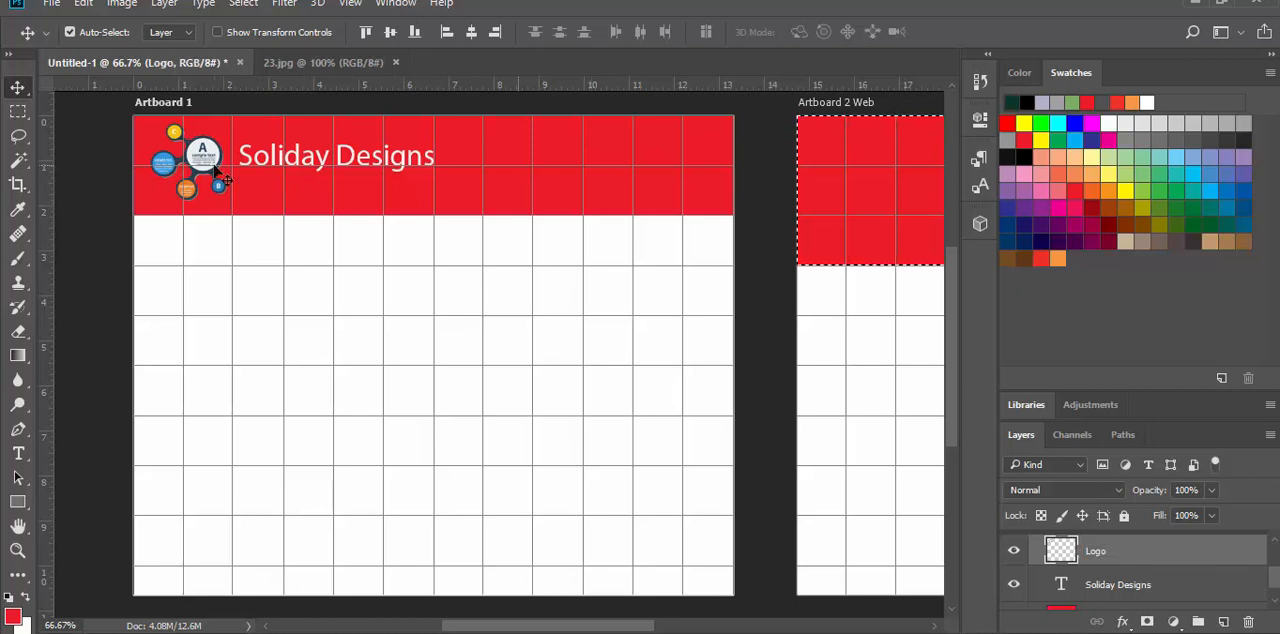
Step: Duplicate the Logo layer from Artboard 1 into Artboard 2 Web beneath Layer 1, leaving no active selection
key("ctrl")
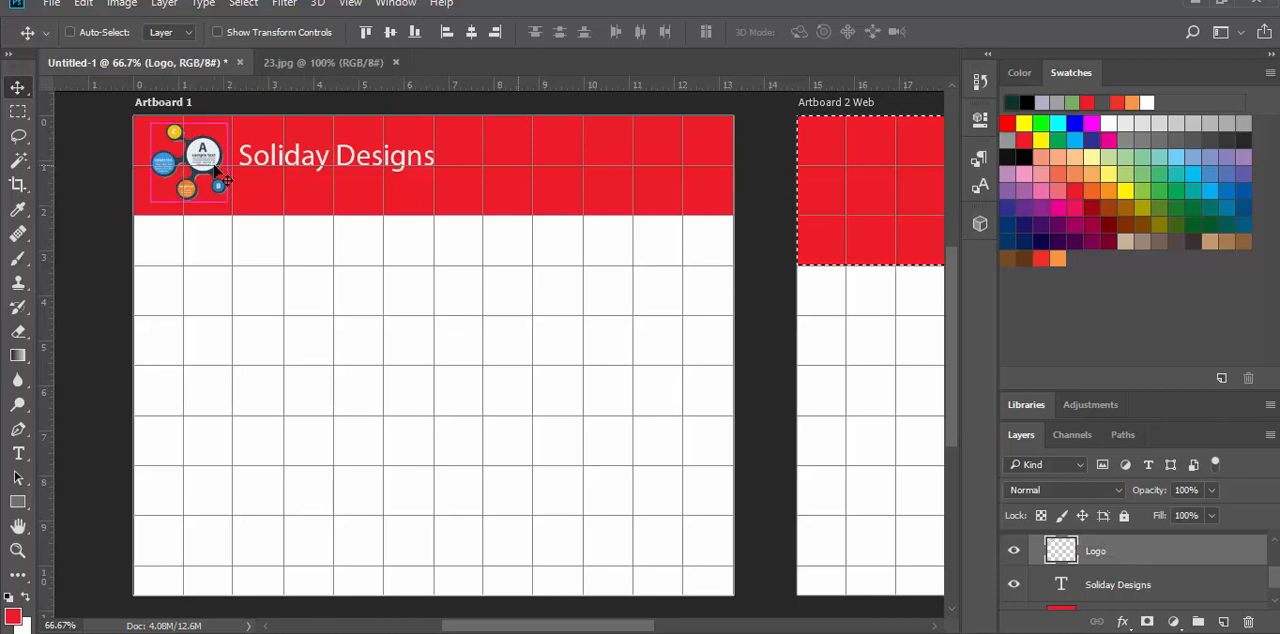
key("ctrl+a")
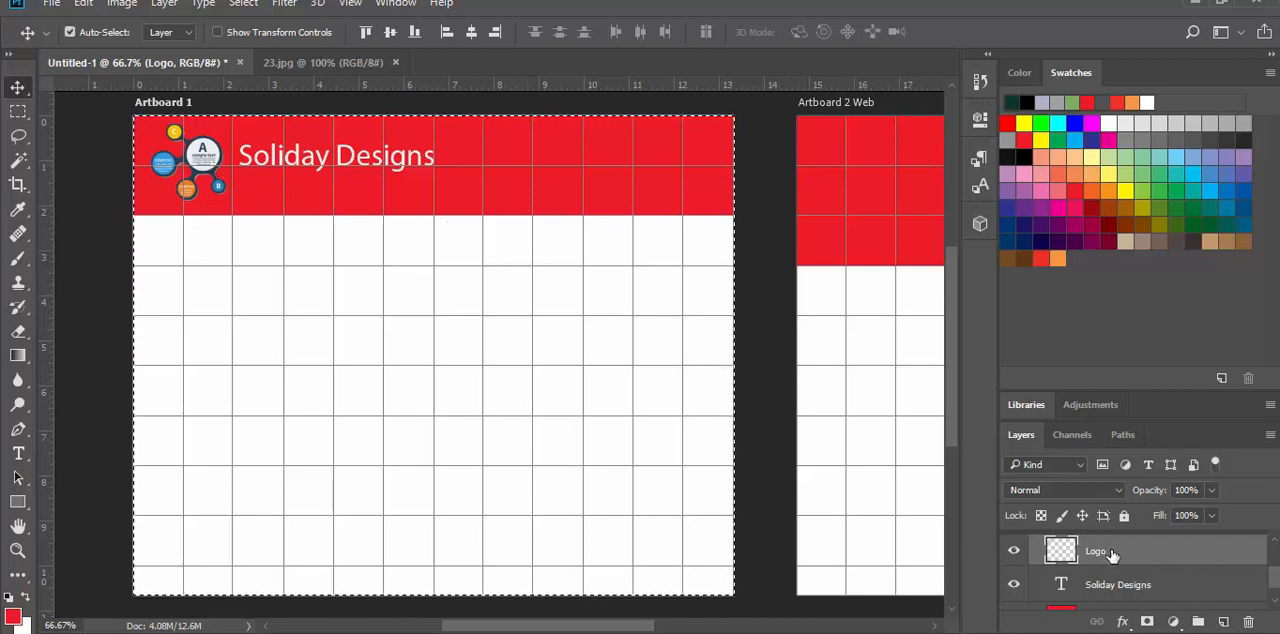
scroll(1129, 582, "up", 2)
scroll(1130, 582, "down", 1)
scroll(1129, 582, "up", 1)
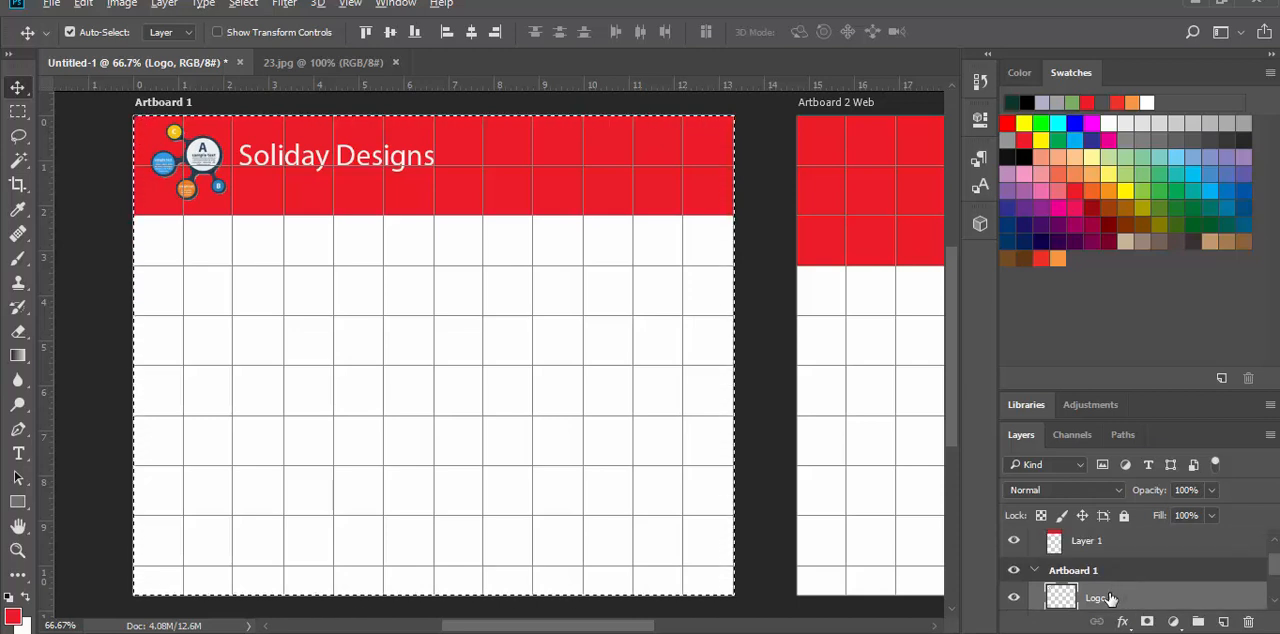
left_click_drag(1108, 598, 1085, 560)
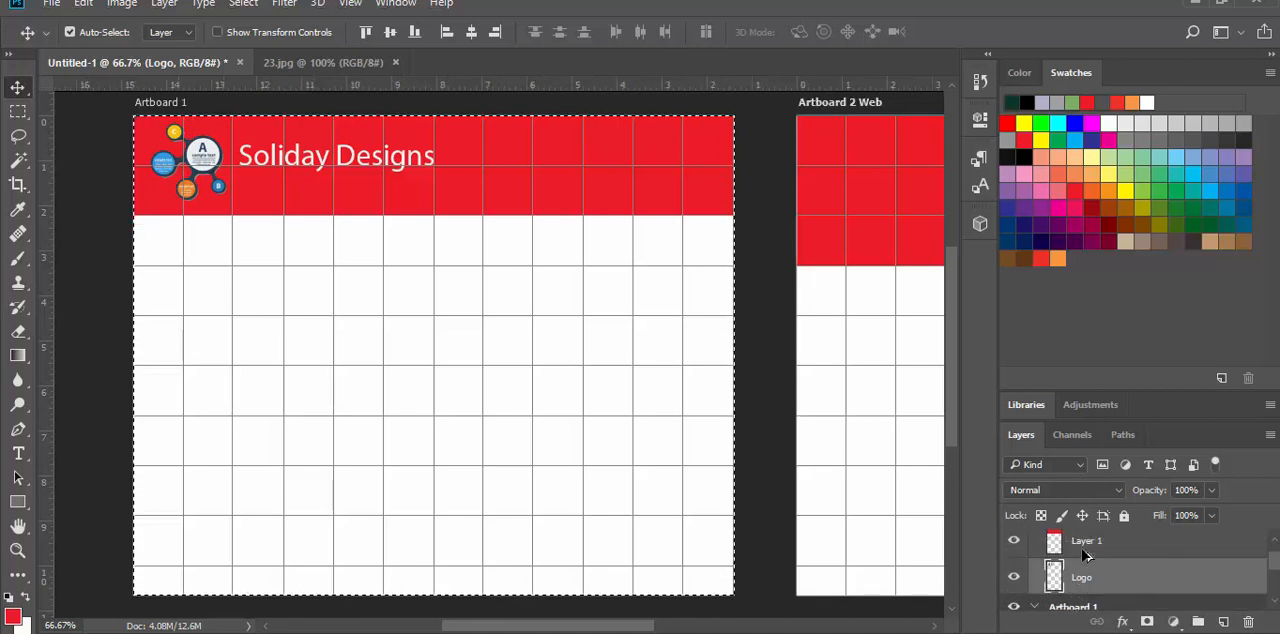
left_click(243, 3)
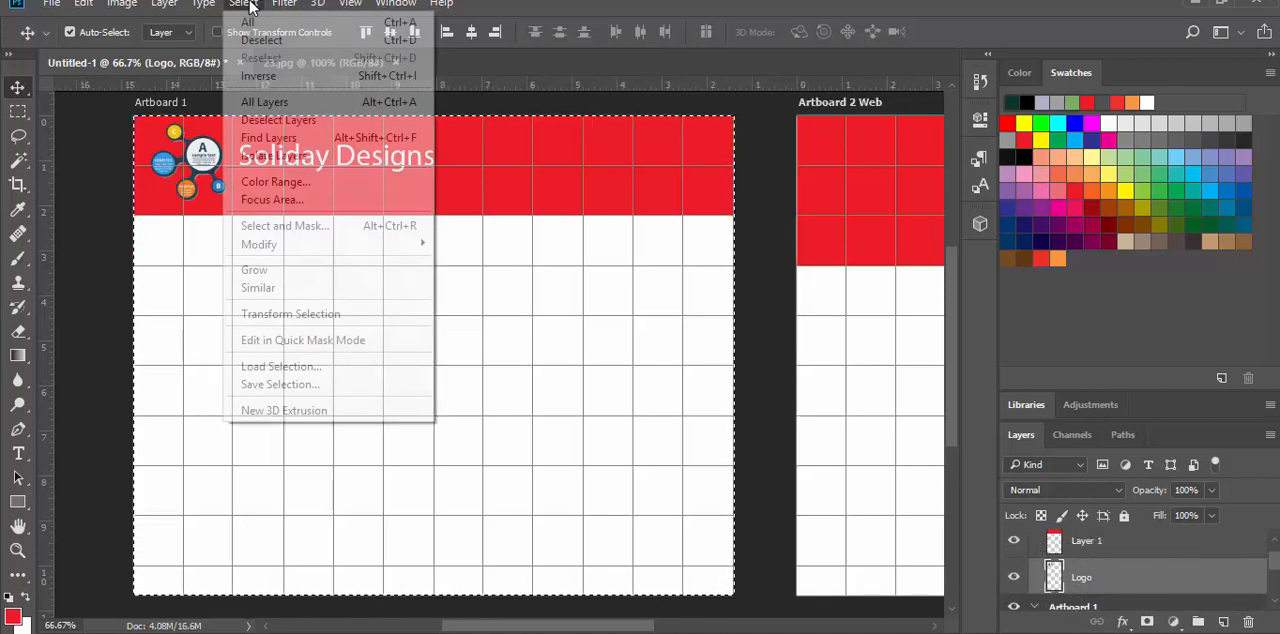
left_click(265, 35)
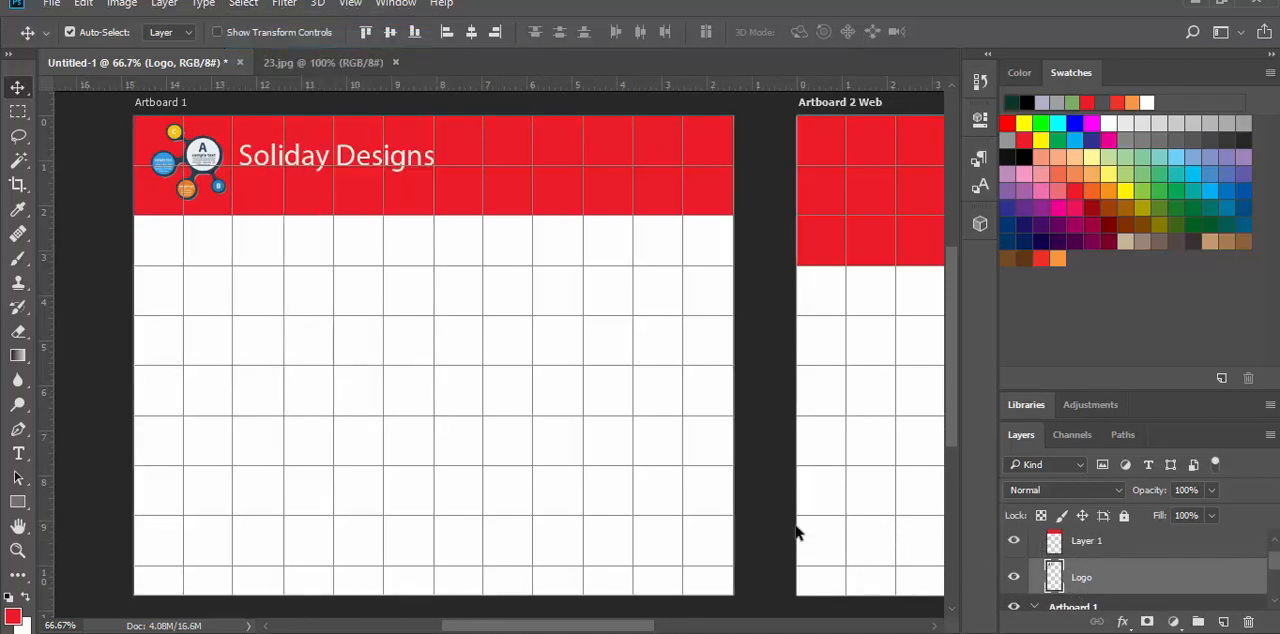
Step: Bring the copied Logo layer above Layer 1 in Artboard 2 Web and center the logo horizontally in its red header
mouse_move(751, 520)
left_mouse_down()
mouse_move(543, 514)
mouse_move(808, 514)
mouse_move(762, 520)
left_mouse_up()
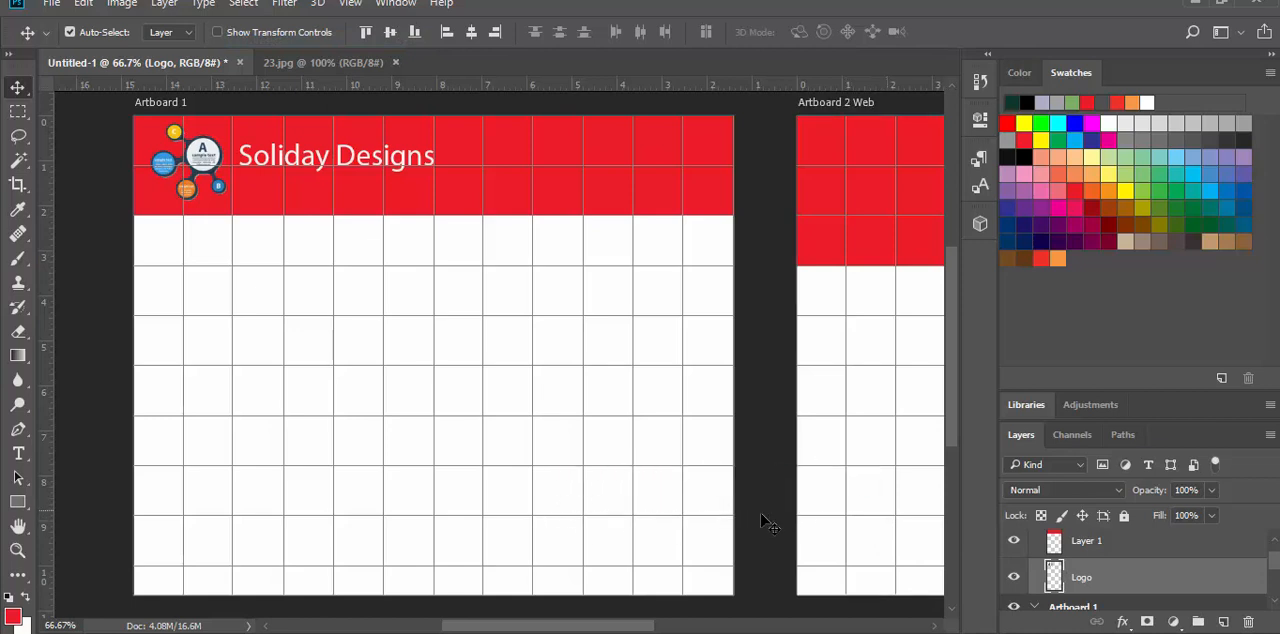
left_click(768, 524)
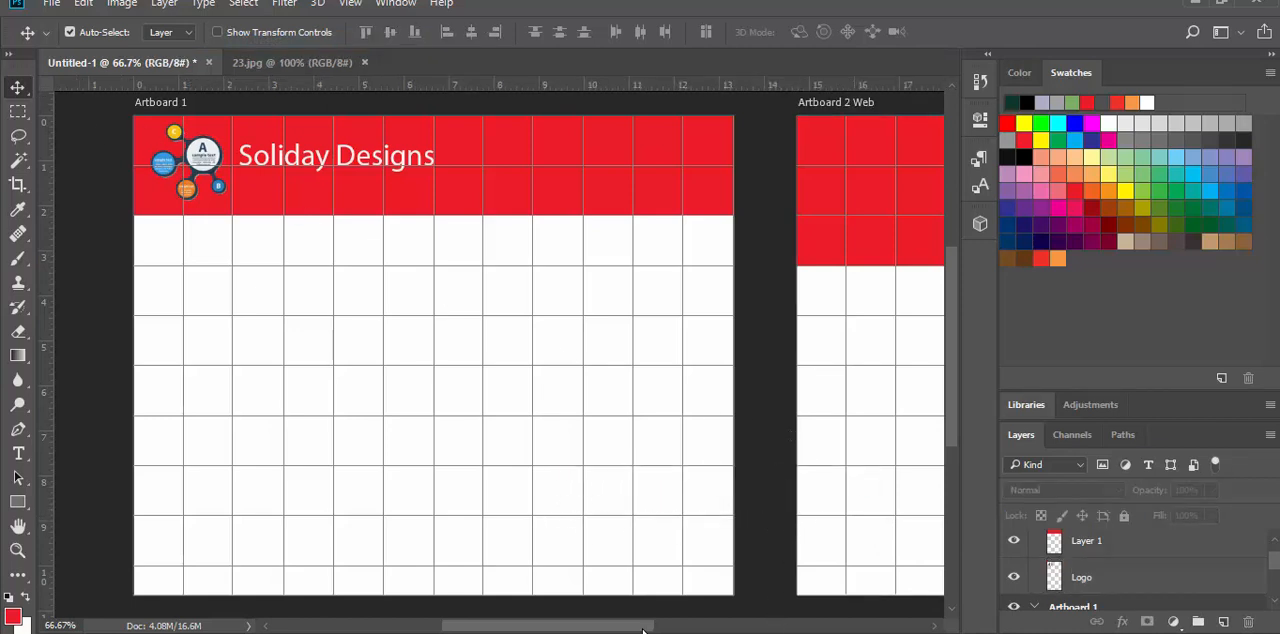
left_click_drag(643, 630, 710, 630)
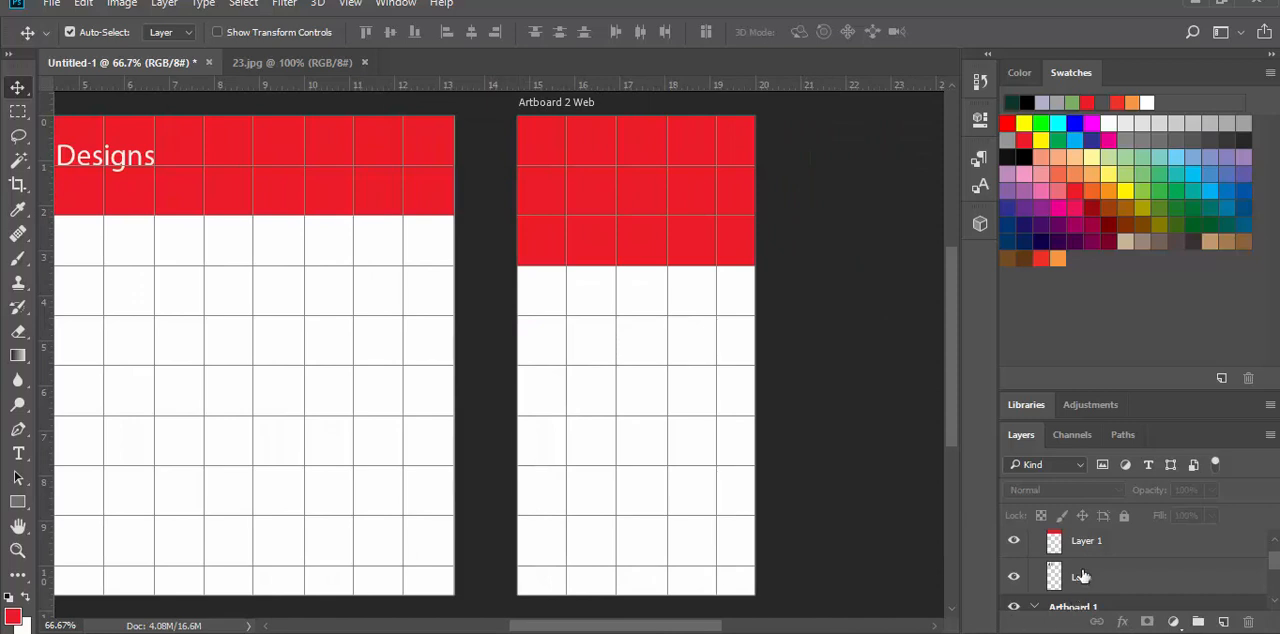
left_click_drag(1081, 581, 1078, 538)
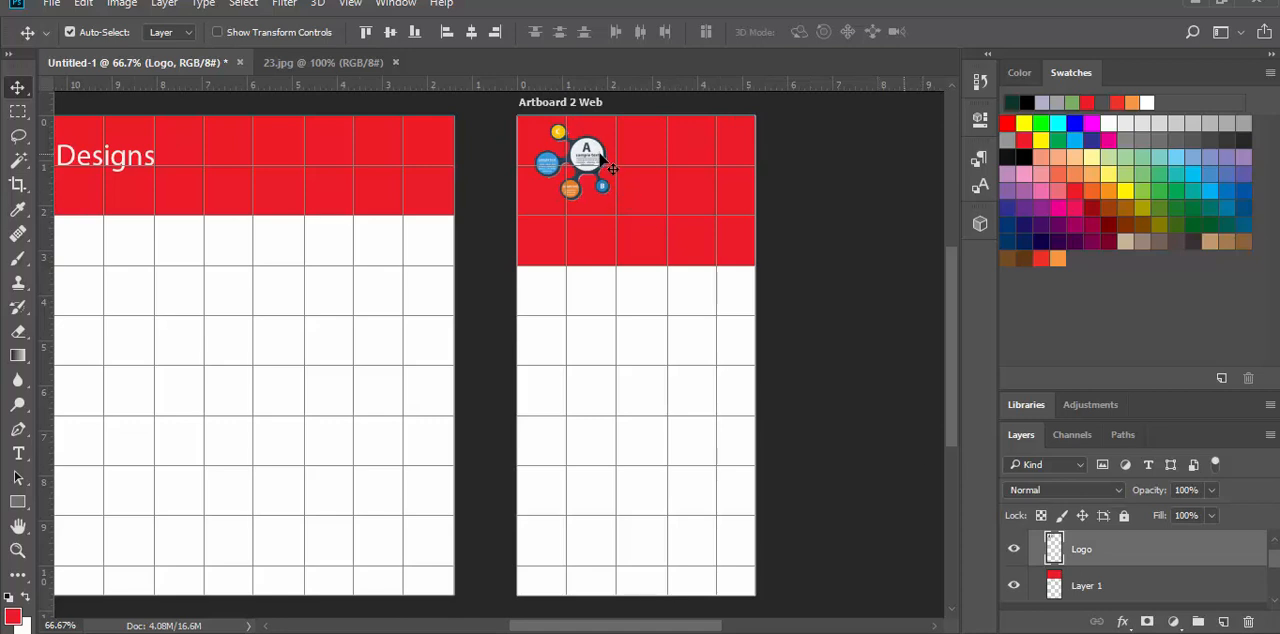
left_click_drag(611, 169, 663, 160)
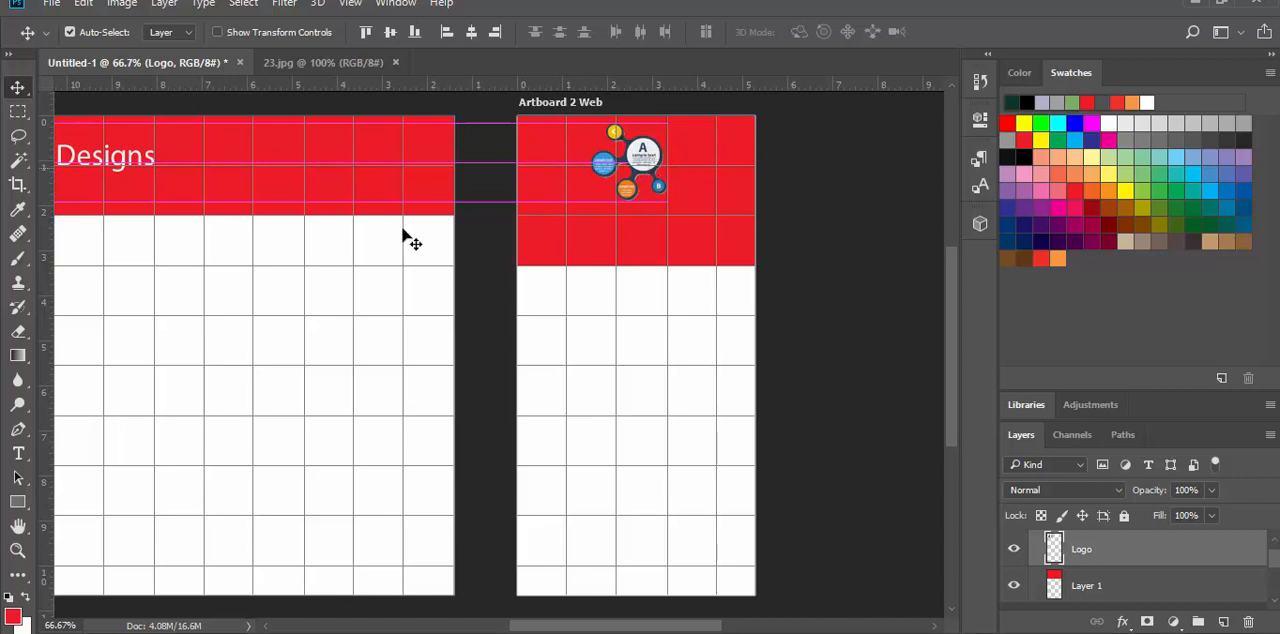
Step: Duplicate the Soliday Designs title from Artboard 1 into Artboard 2 Web above Layer 1 and center it below the logo
left_click(108, 163)
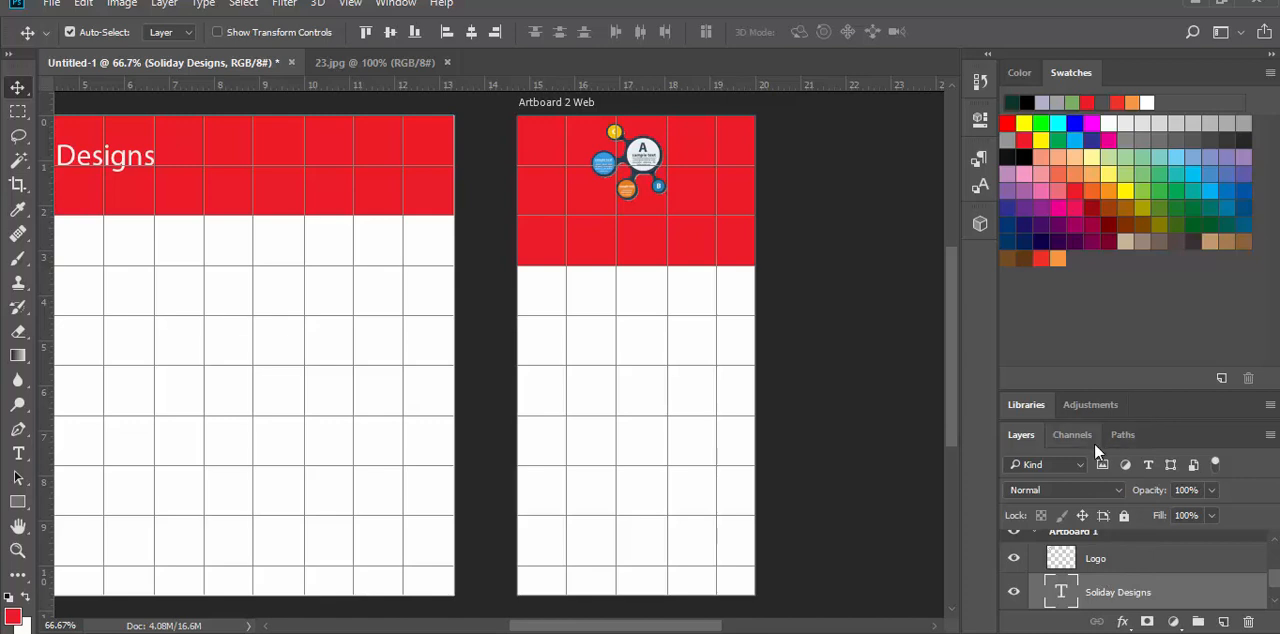
left_click_drag(1077, 420, 1076, 277)
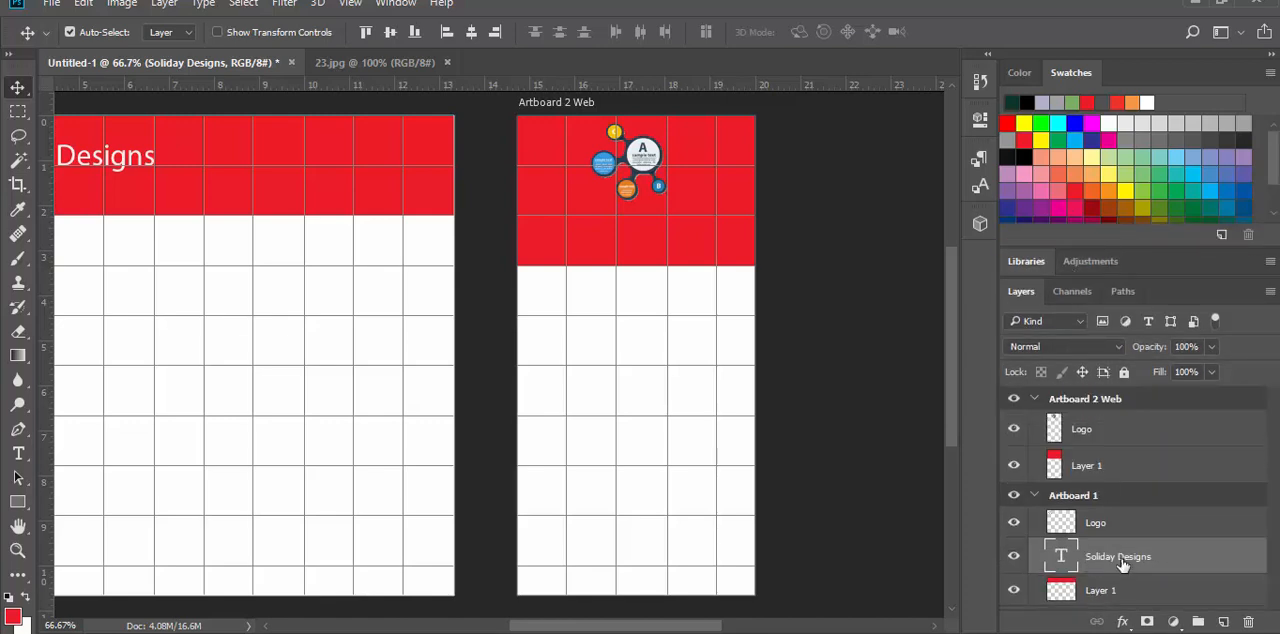
left_click_drag(1121, 556, 1106, 456)
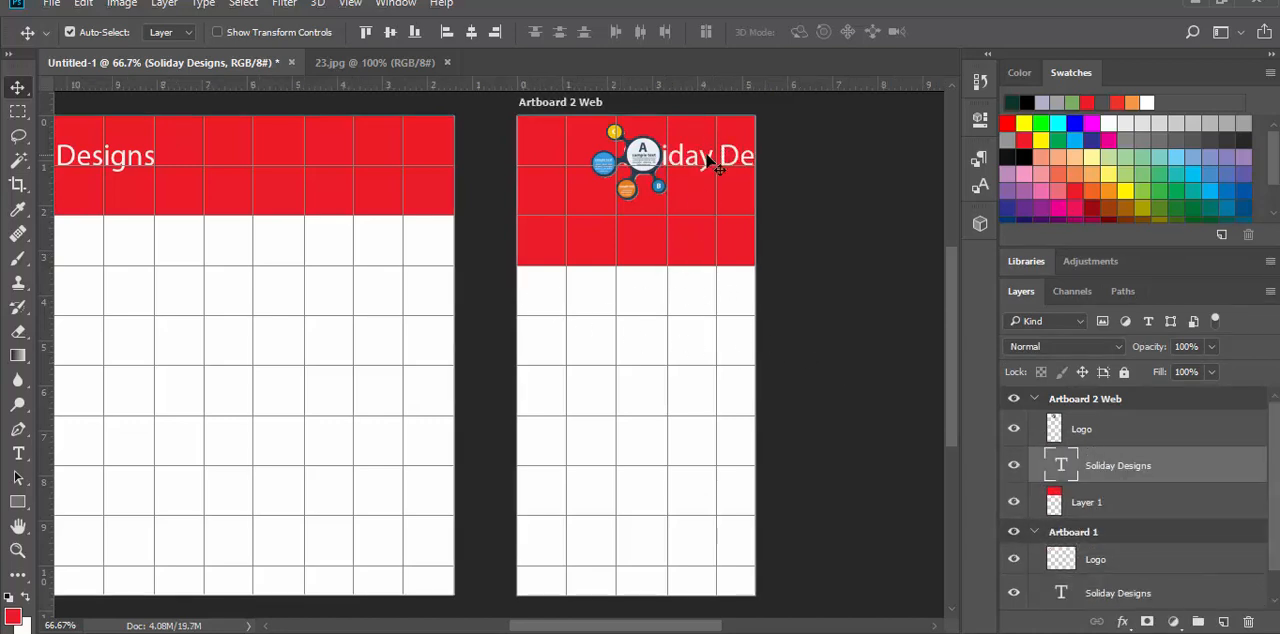
left_click_drag(713, 160, 627, 232)
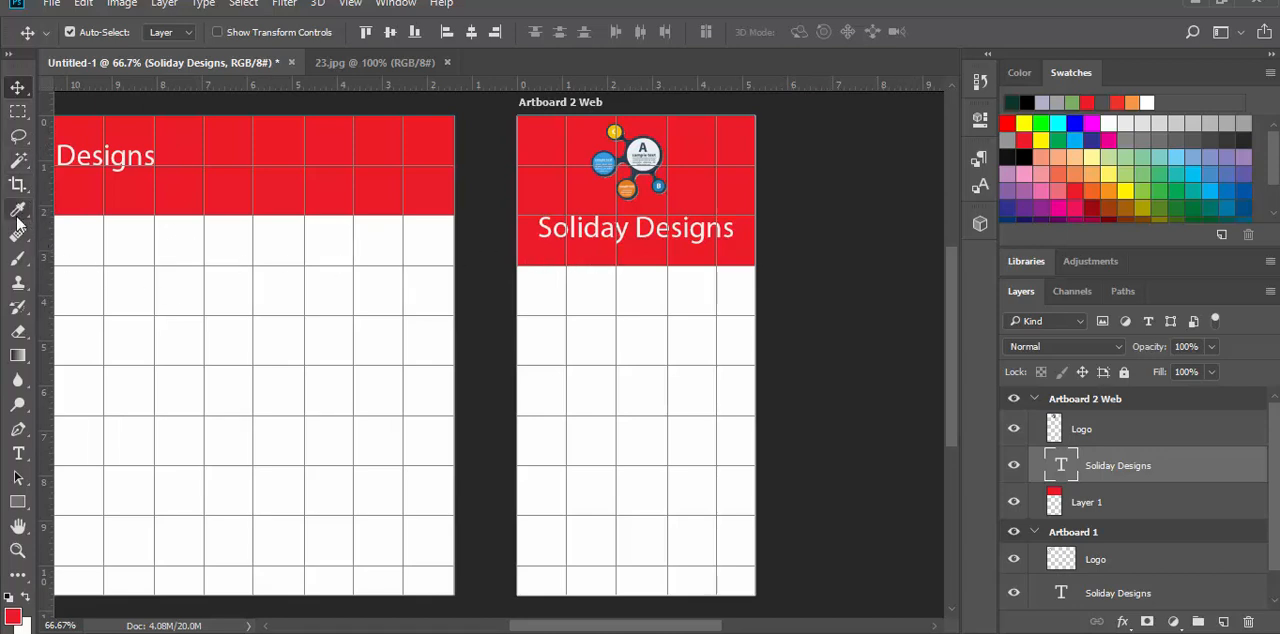
Step: Select a one-column-wide strip at the lower-left corner of Artboard 2 Web's red header and add a new layer named Navigation
left_click(19, 112)
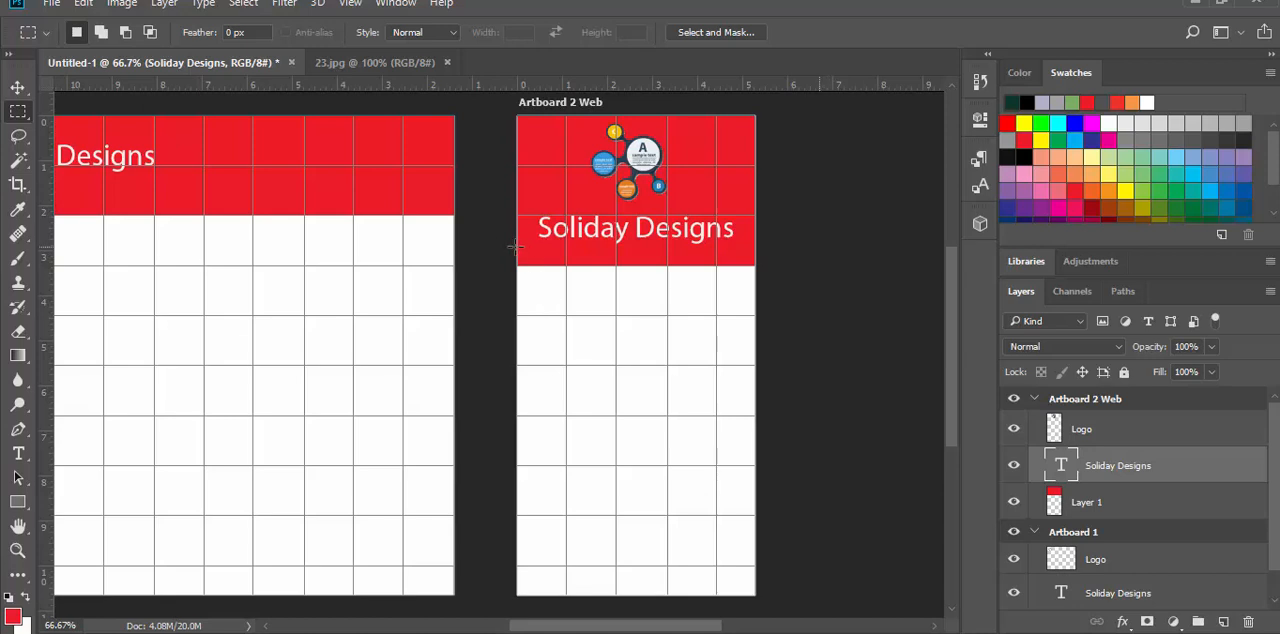
left_click_drag(516, 247, 568, 270)
left_click(1223, 622)
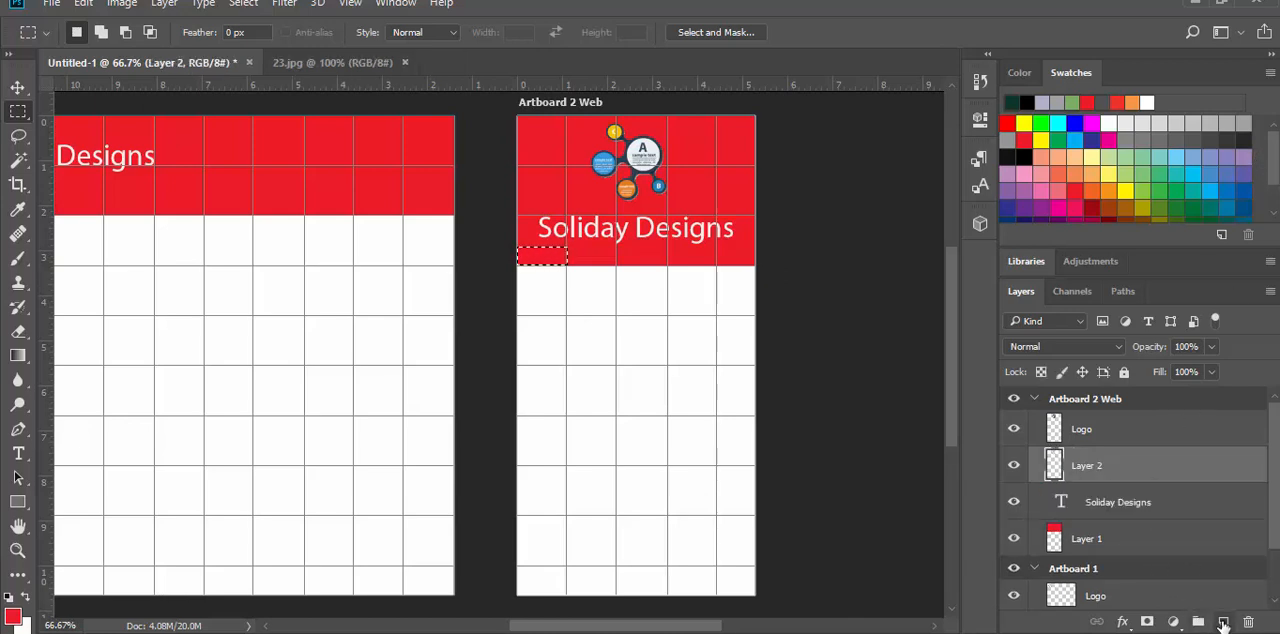
double_click(1086, 466)
type("Na")
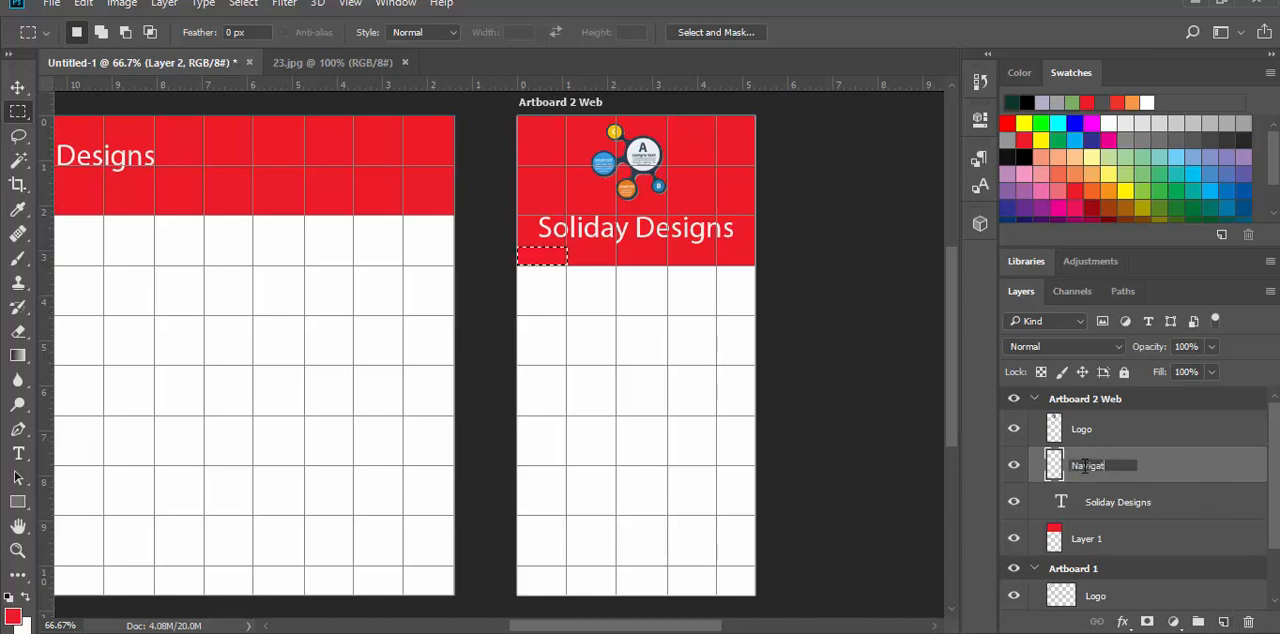
type("vigation")
key("Return")
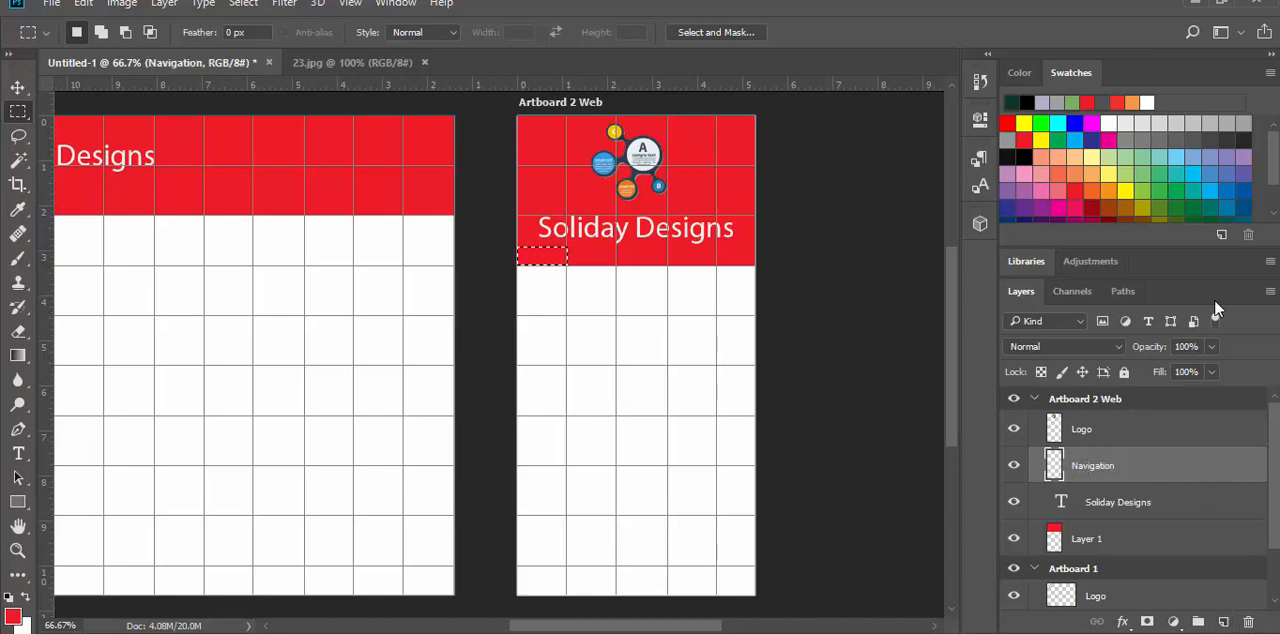
Step: Fill the selected strip on the Navigation layer with the orange swatch in Normal mode at 100% opacity
left_click_drag(1278, 180, 1276, 207)
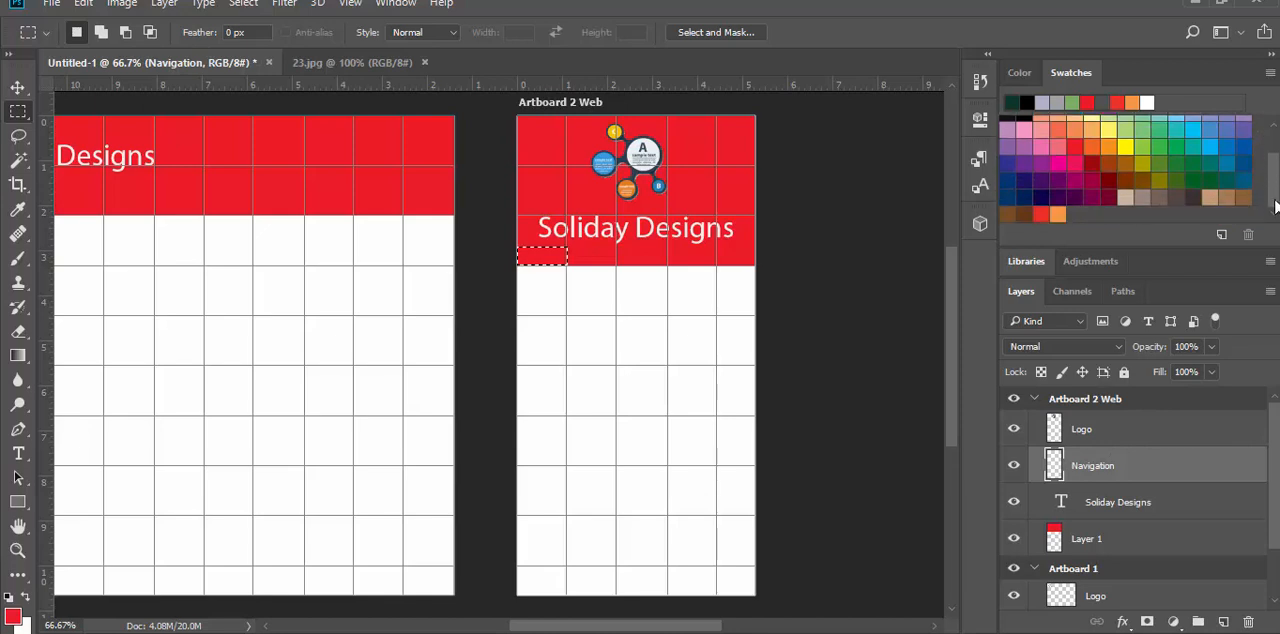
left_click(1058, 214)
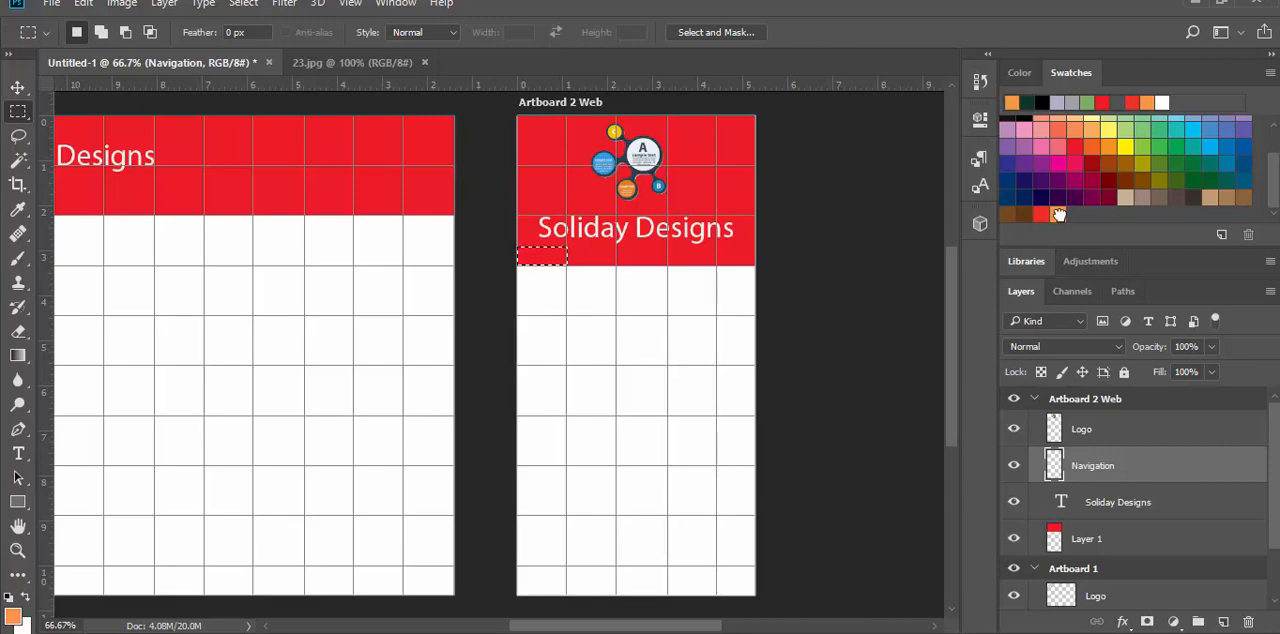
left_click(83, 4)
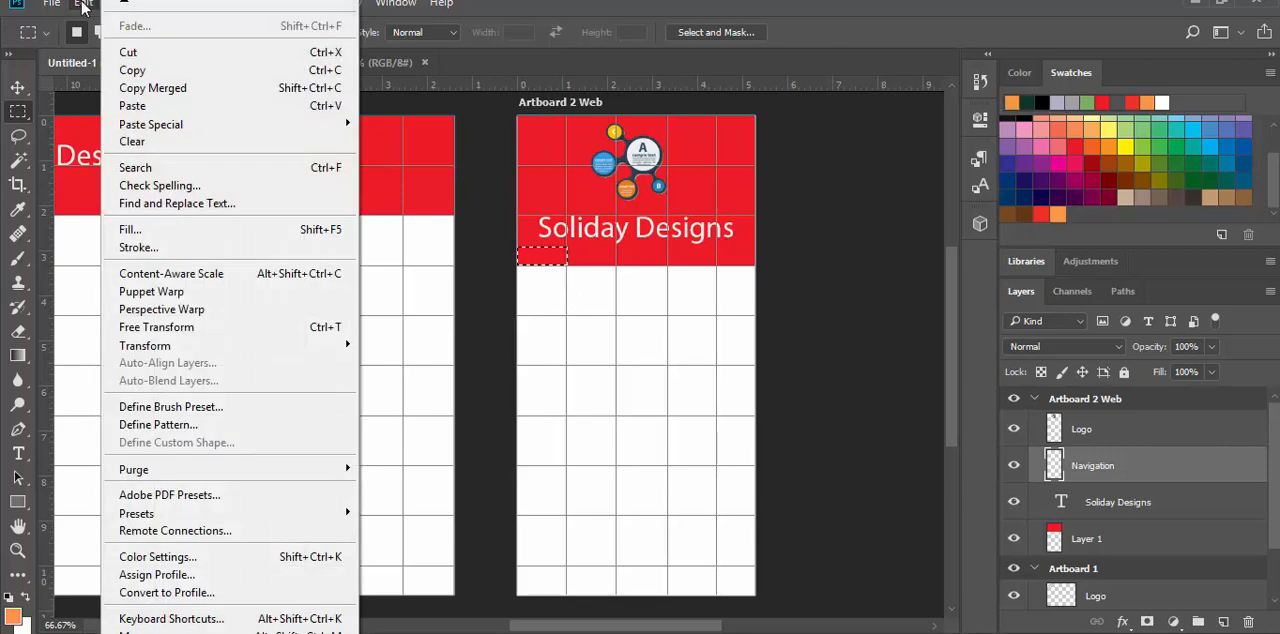
left_click(147, 228)
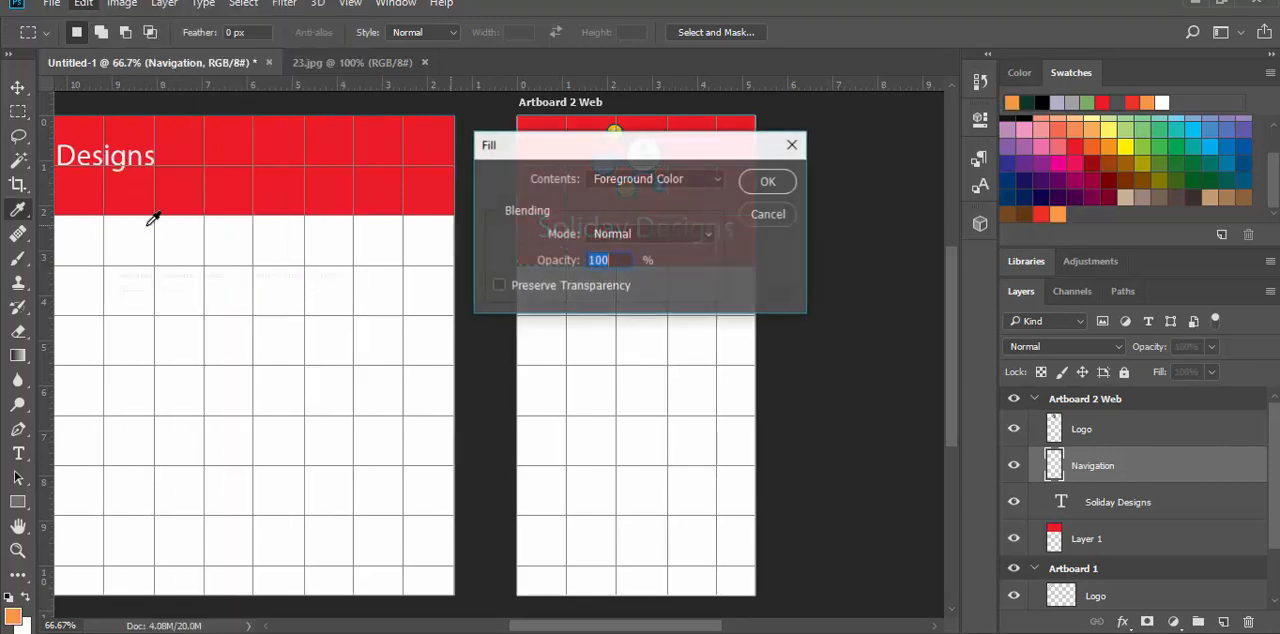
left_click(766, 184)
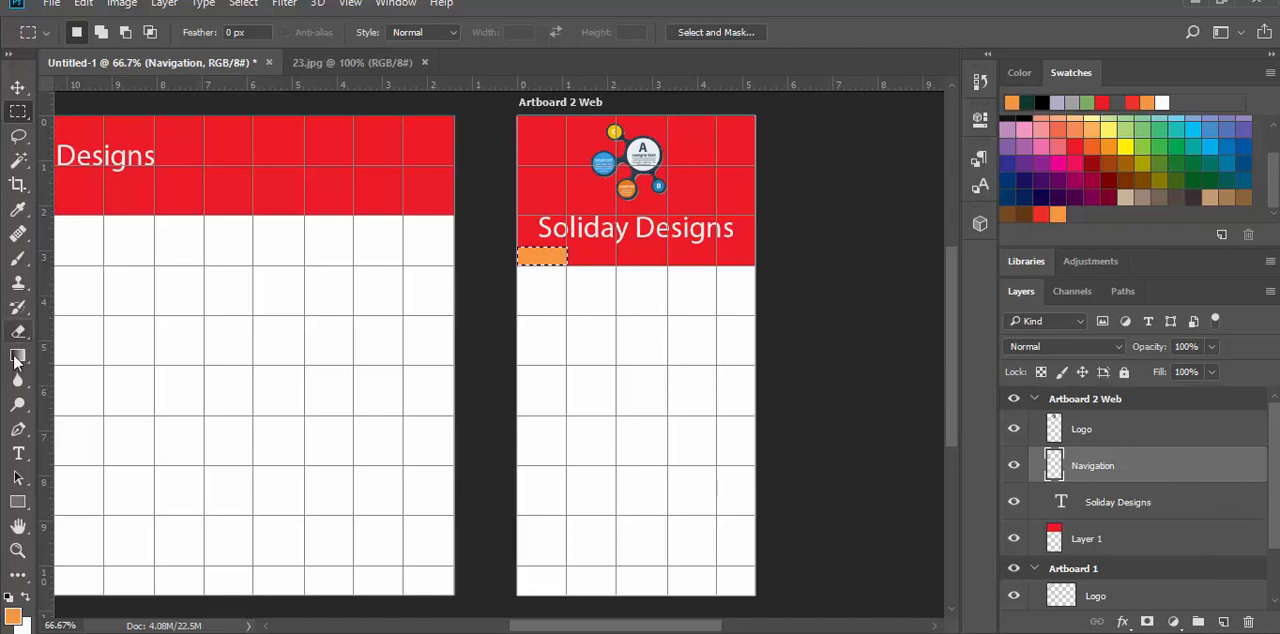
Step: Clear the selection and add the text "home" over the orange navigation block
left_click(18, 453)
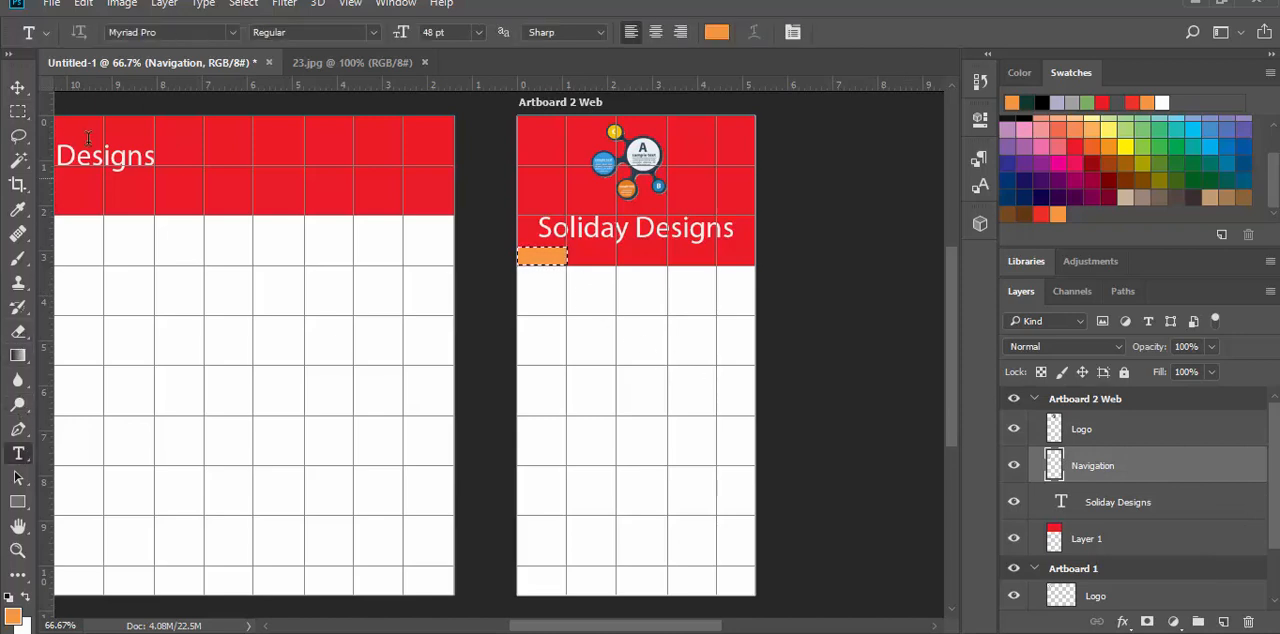
left_click(240, 4)
left_click(255, 40)
left_click(523, 256)
type("h")
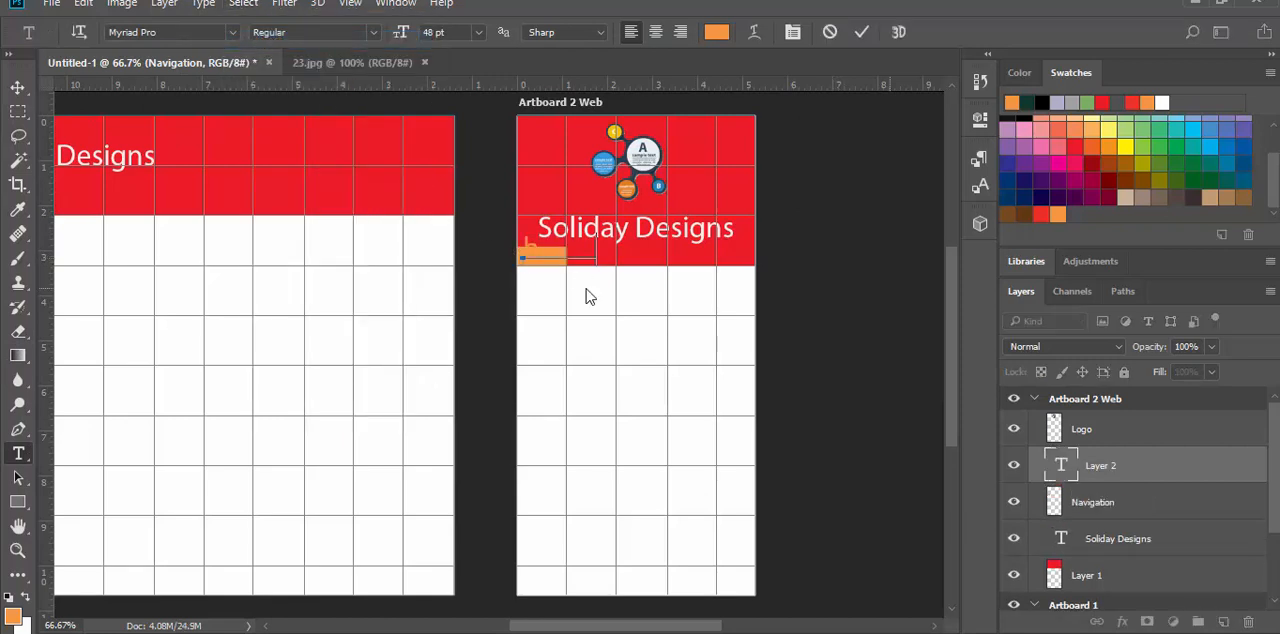
type("ome")
Step: Change the whole home text's color to off-white #f7f4f2
key("ctrl+a")
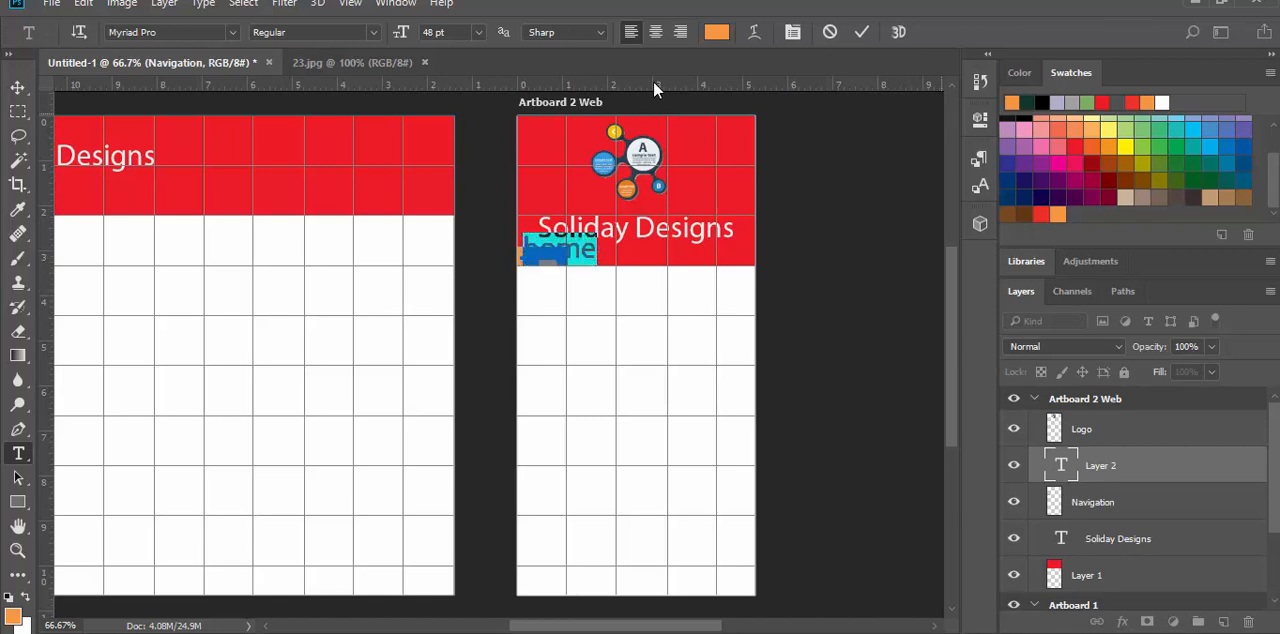
left_click(715, 35)
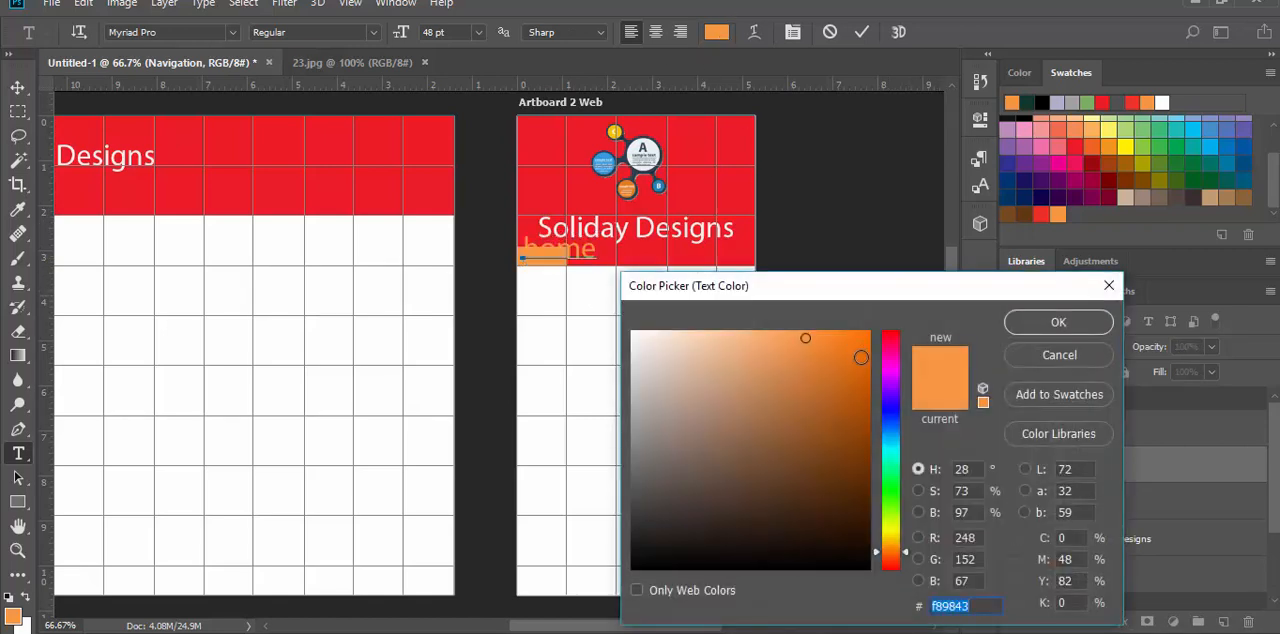
left_click(635, 338)
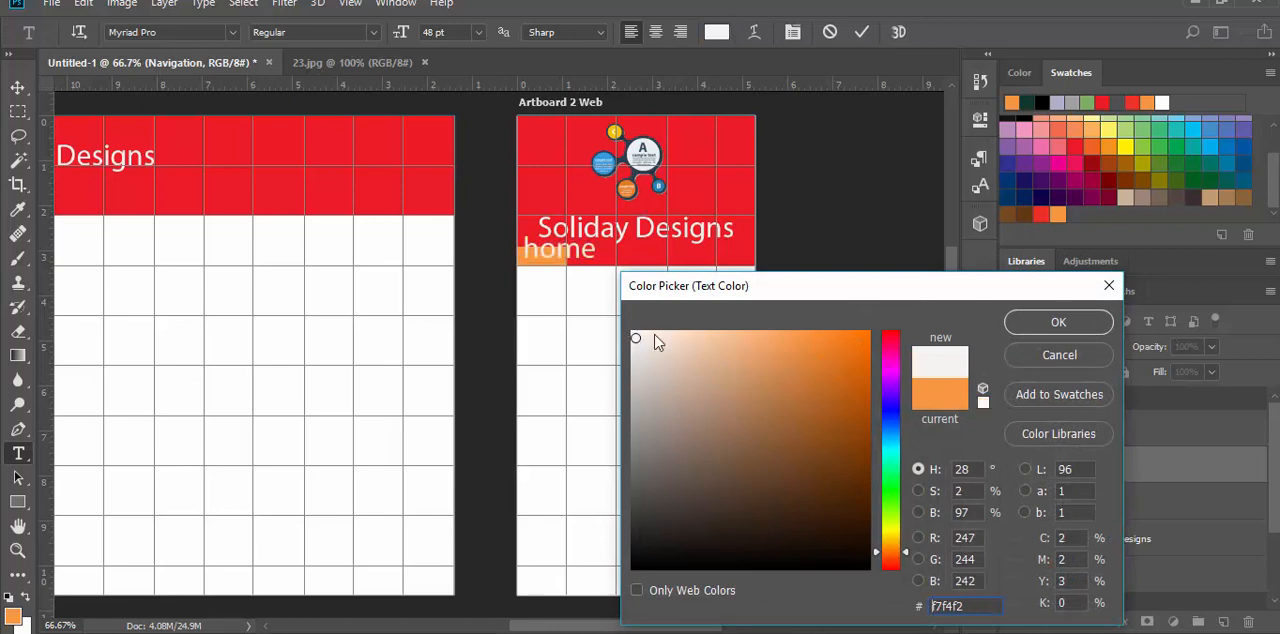
left_click(1058, 322)
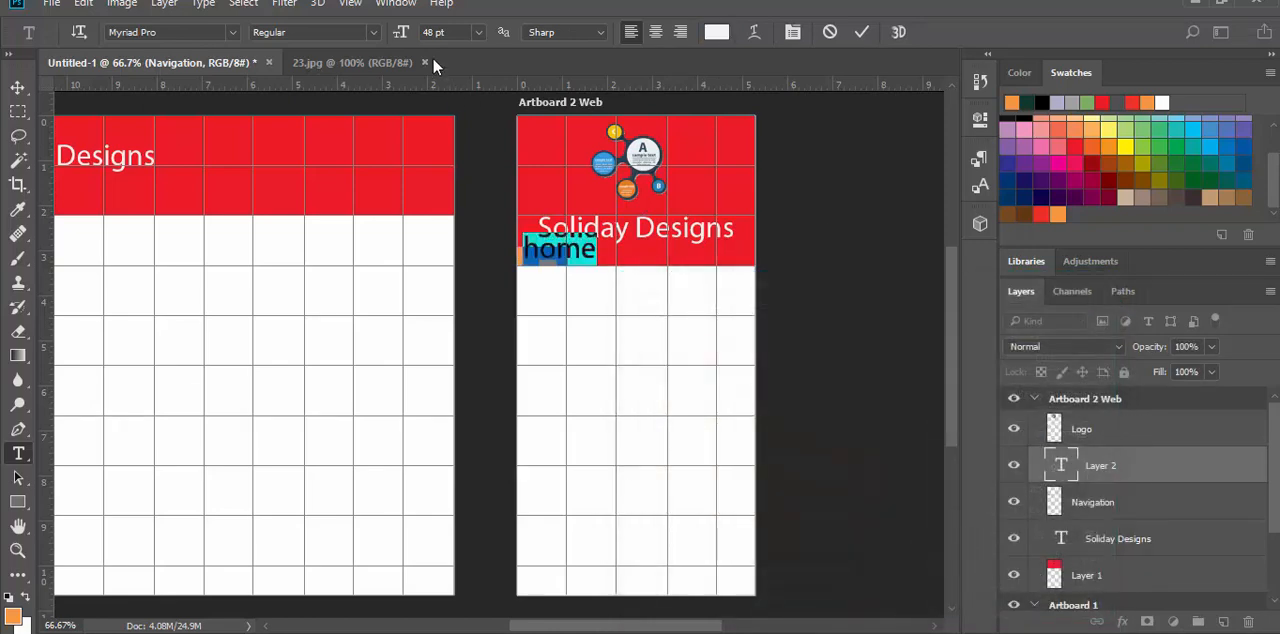
Step: Set the home text's size to 18 pt and center it on the orange navigation block
left_click(478, 33)
left_click(465, 204)
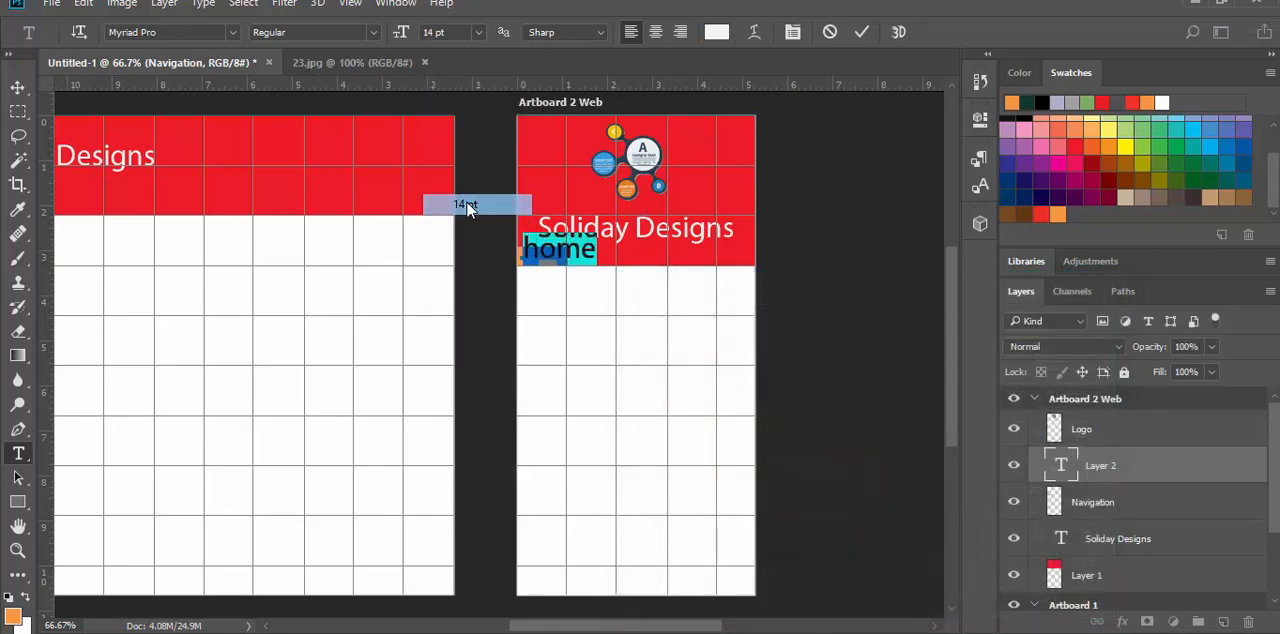
left_click(481, 33)
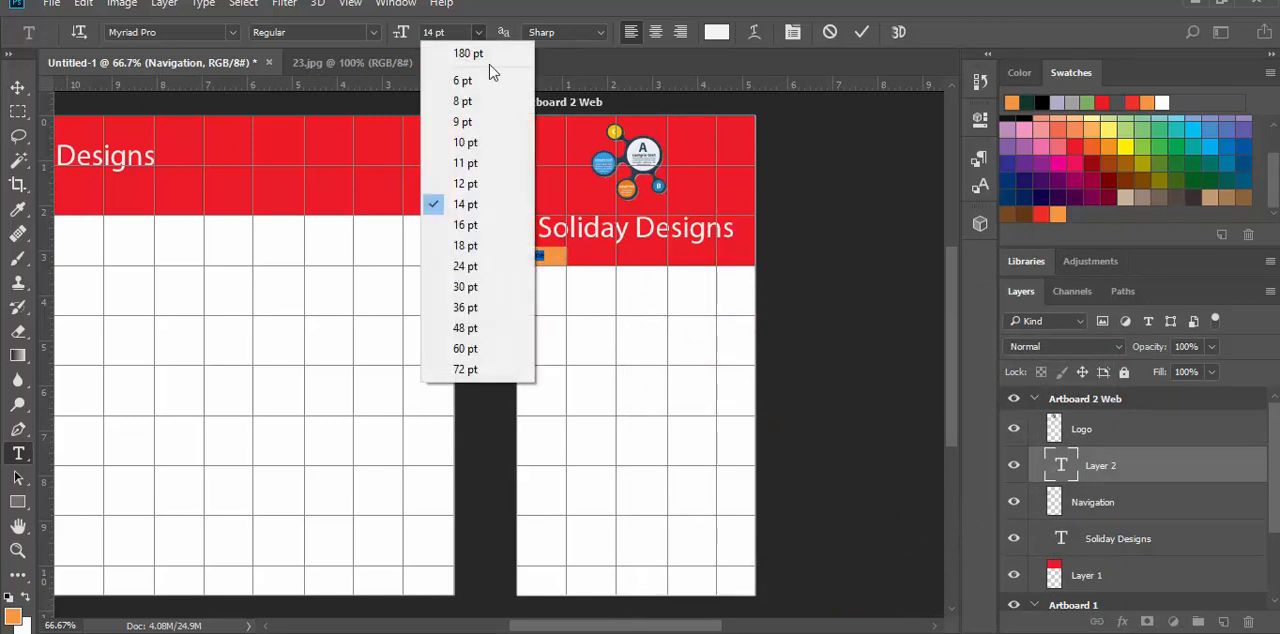
left_click(472, 226)
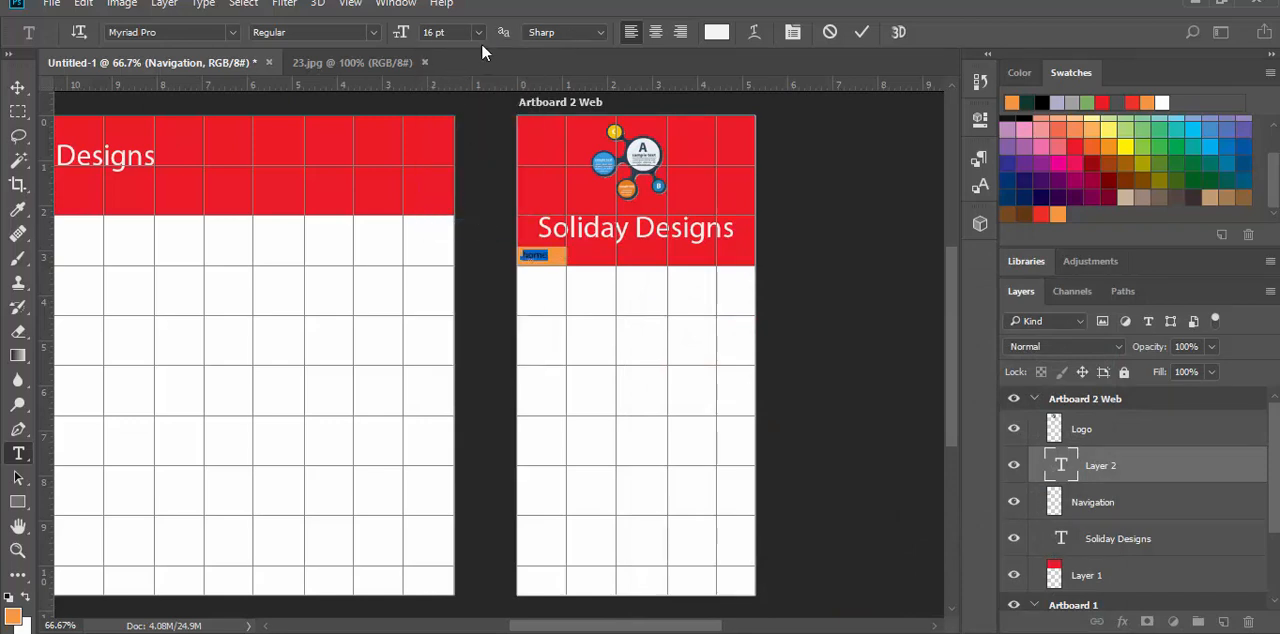
left_click(479, 34)
left_click(457, 242)
left_click(17, 88)
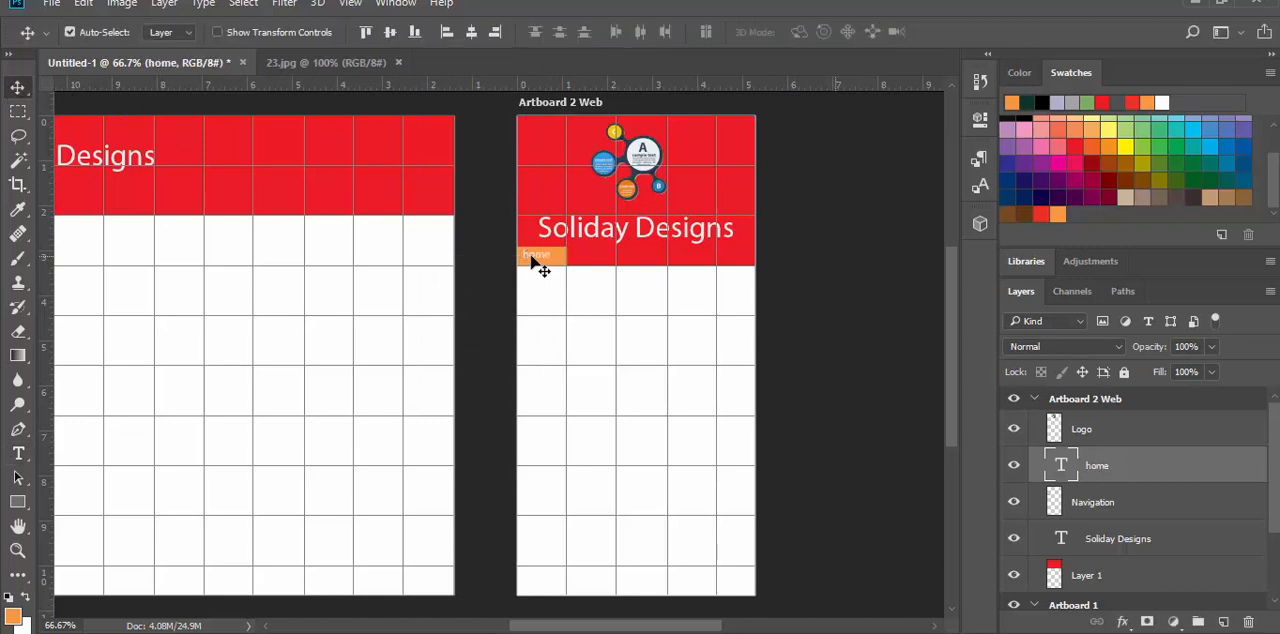
left_click_drag(537, 263, 540, 263)
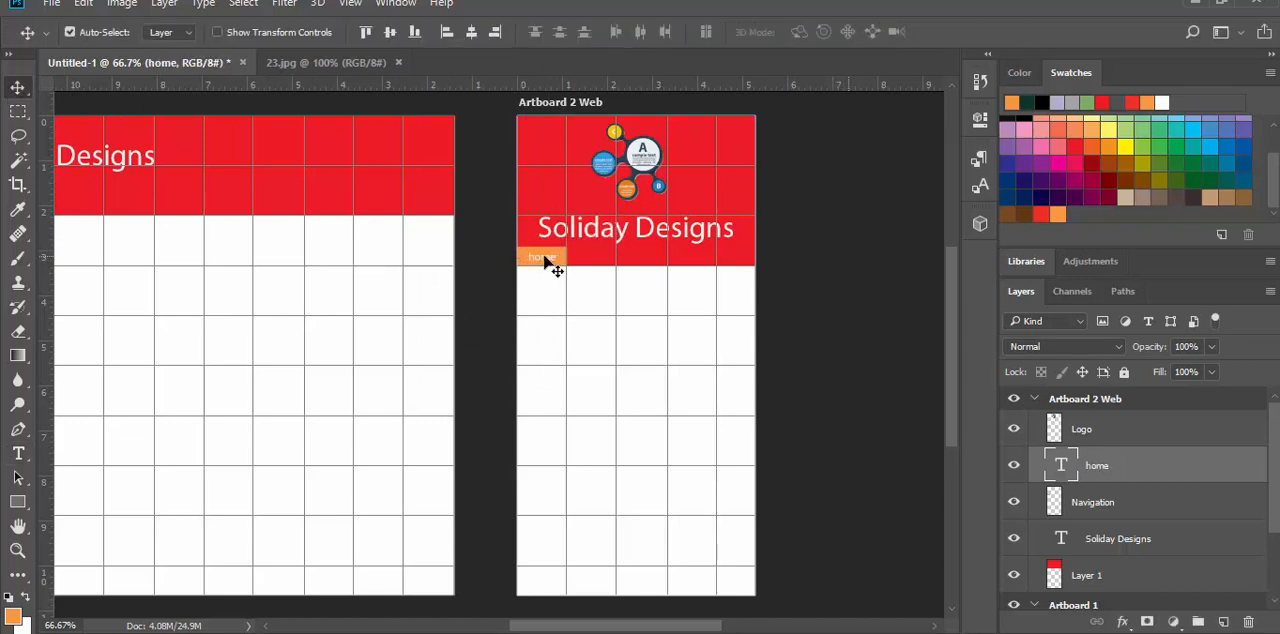
Step: Duplicate the home text and Navigation block together four times along the header's lower edge, and hide both layers of the last copy
left_click(1122, 505, "ctrl")
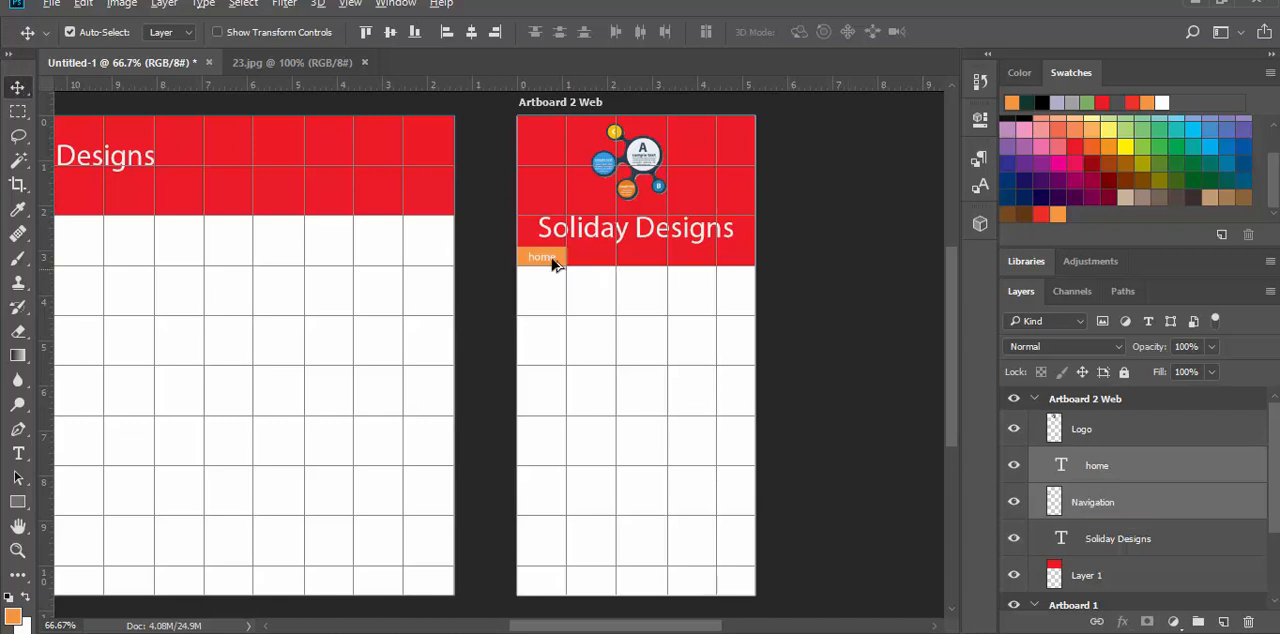
left_click_drag(537, 259, 590, 260)
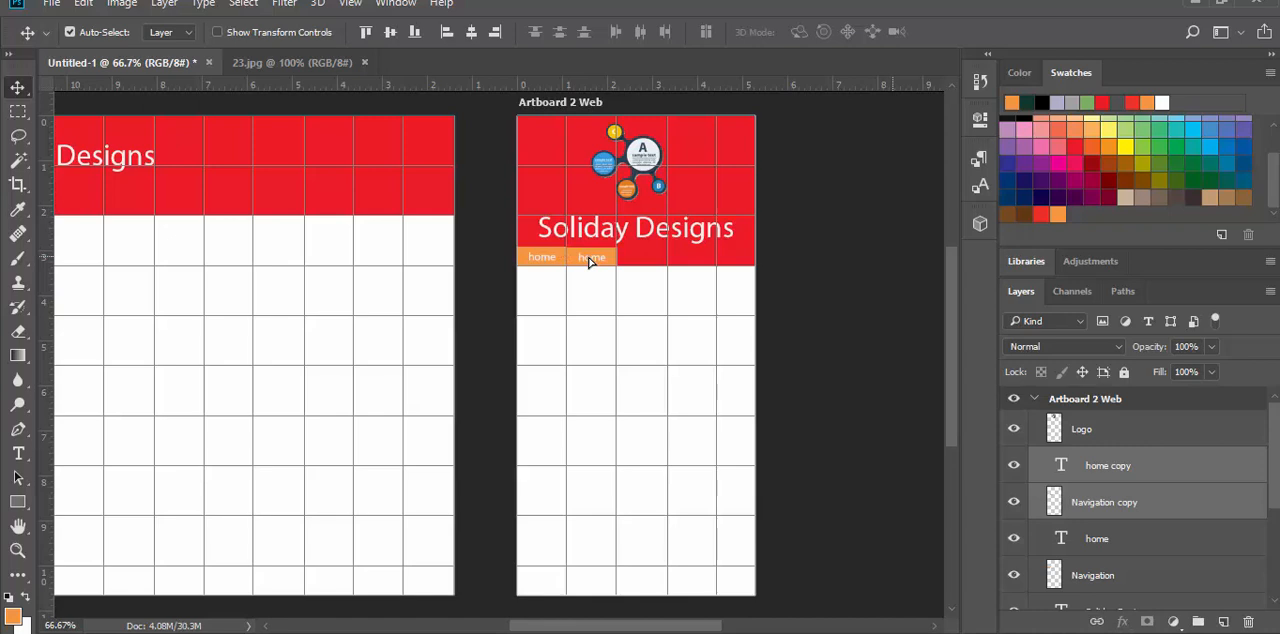
left_click_drag(591, 260, 736, 260)
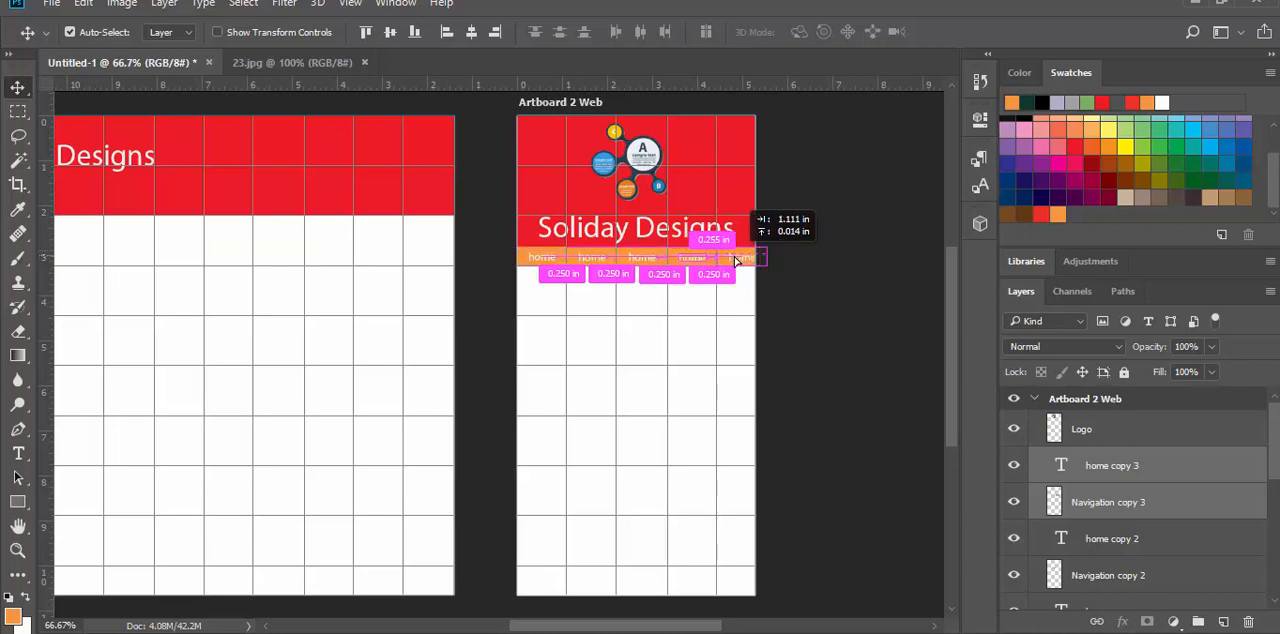
left_click_drag(736, 260, 735, 258)
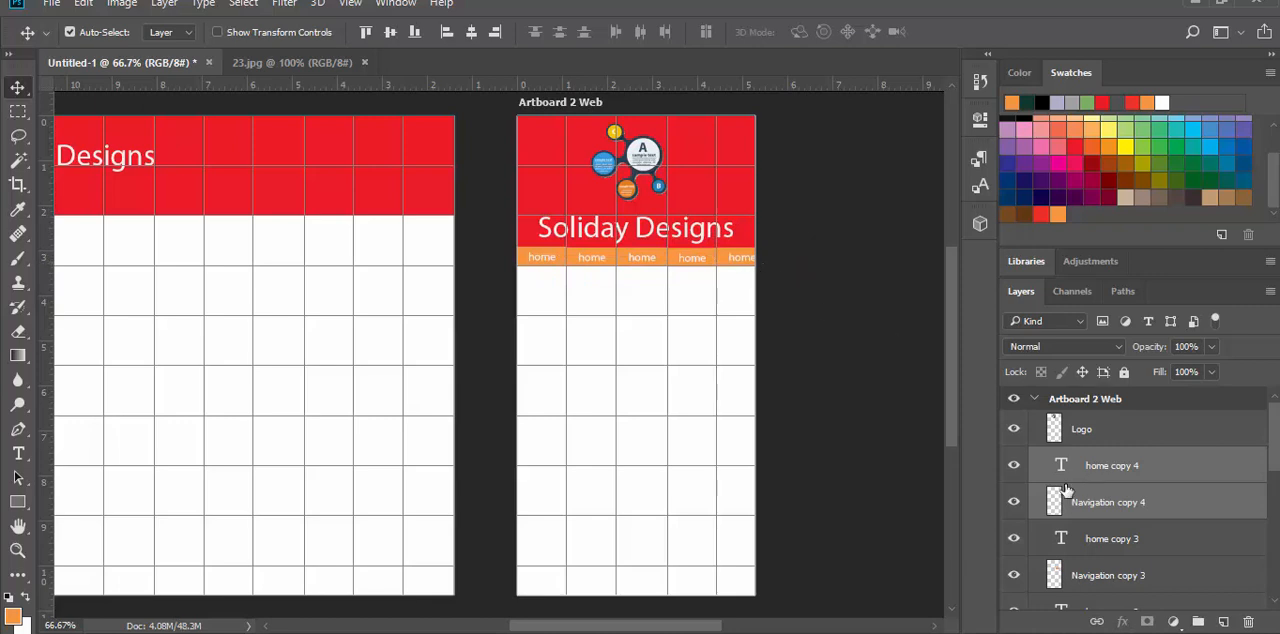
left_click(1014, 465)
left_click(1014, 502)
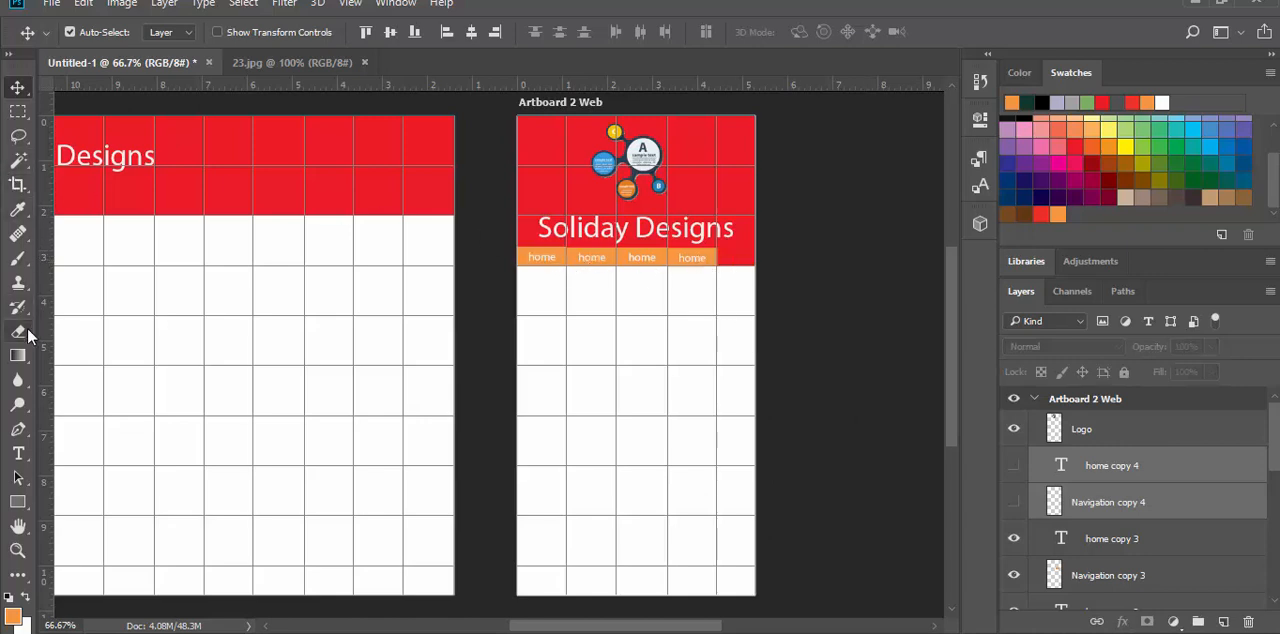
Step: Change the second navigation button's text to "about"
left_click(18, 453)
double_click(593, 258)
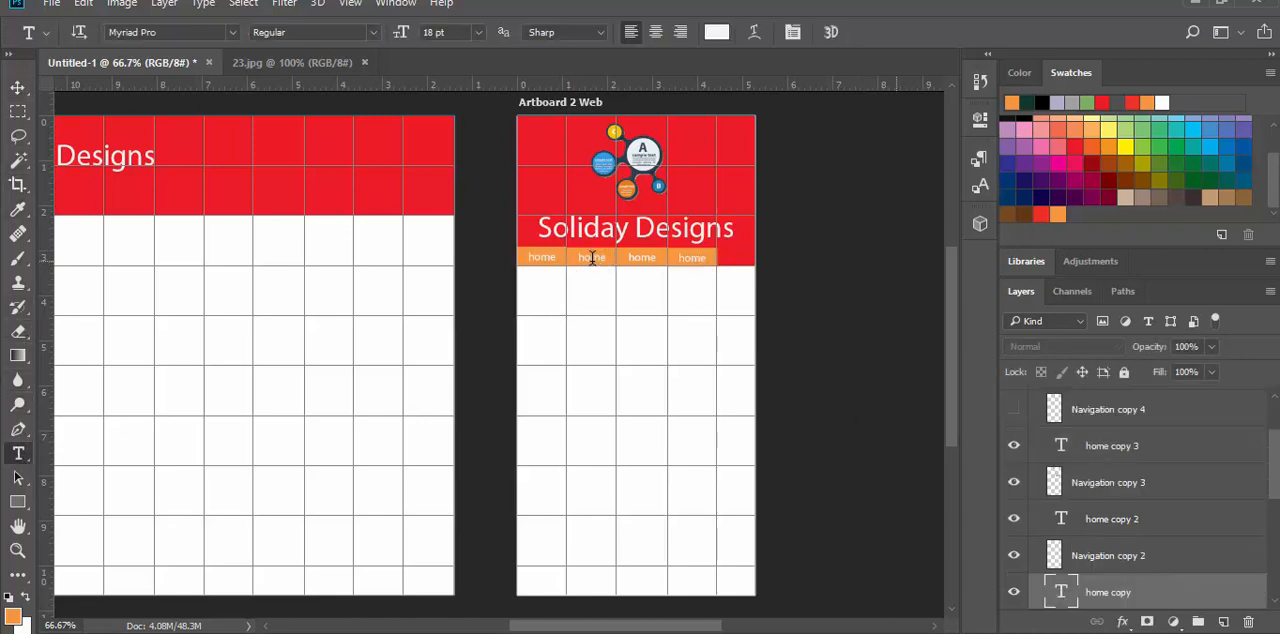
left_click(593, 258)
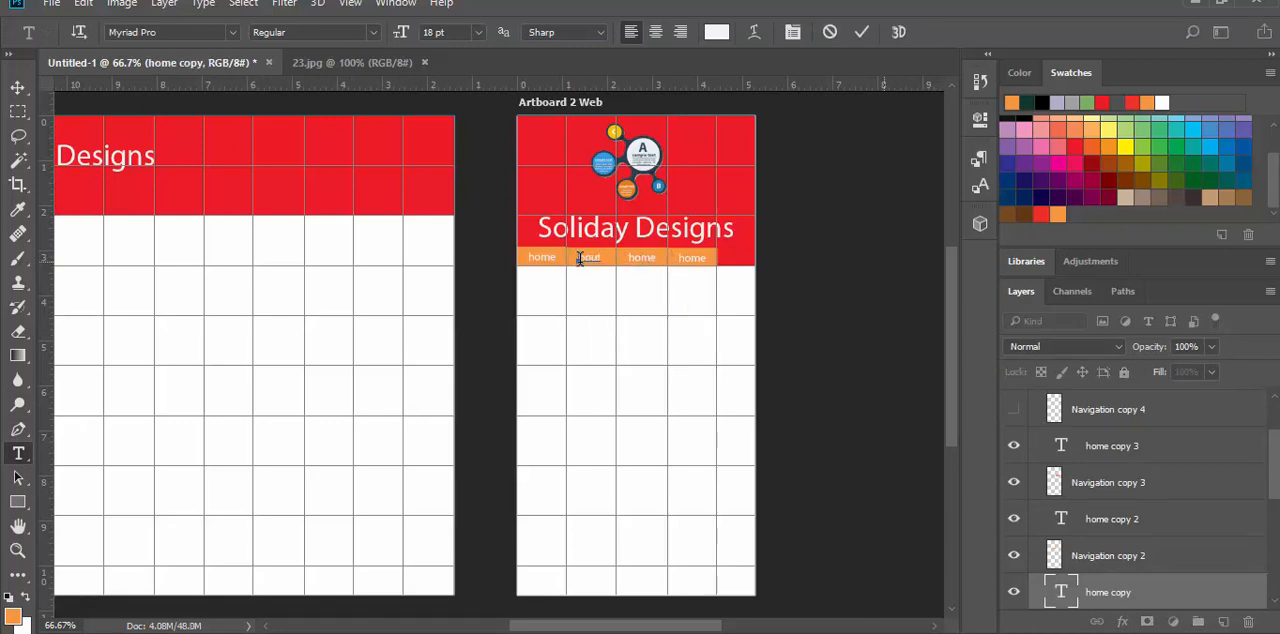
type("a")
left_click(18, 90)
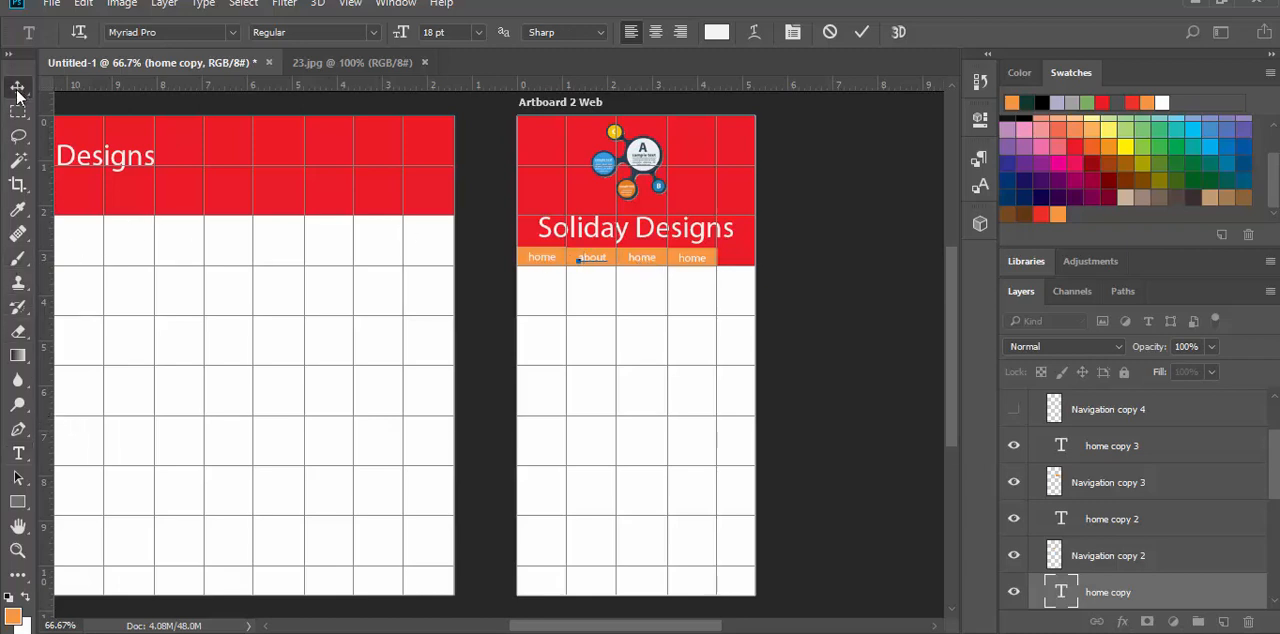
Step: Change the third navigation button's text to "contact"
left_click(18, 453)
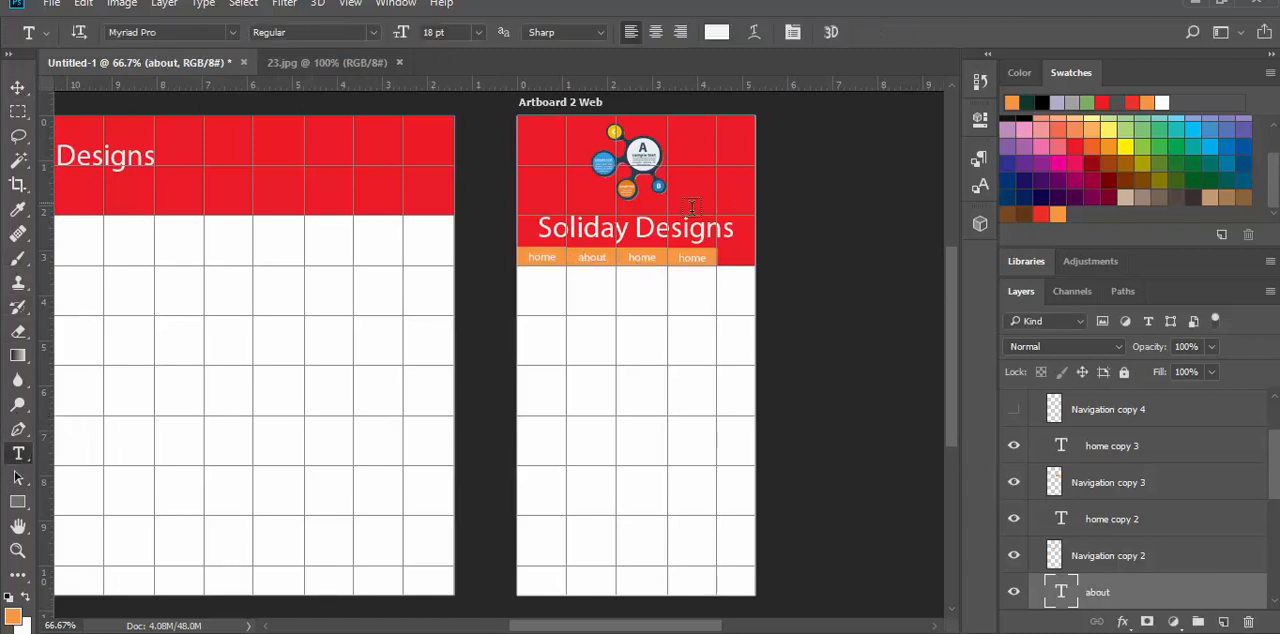
double_click(640, 260)
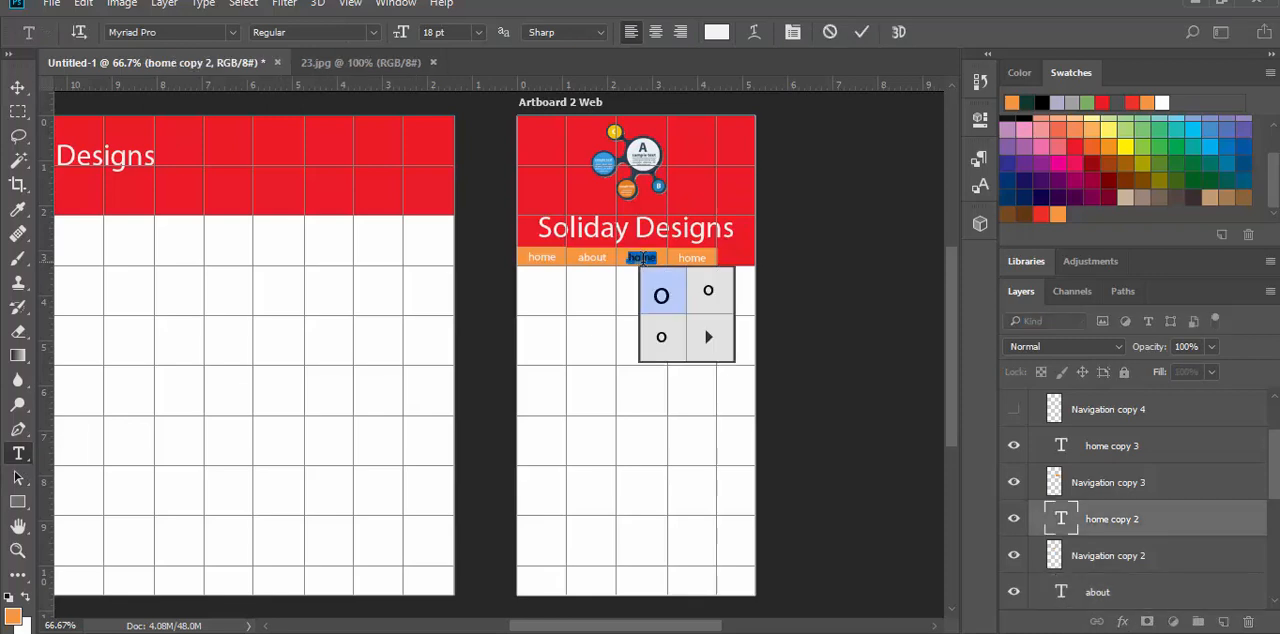
type("Co")
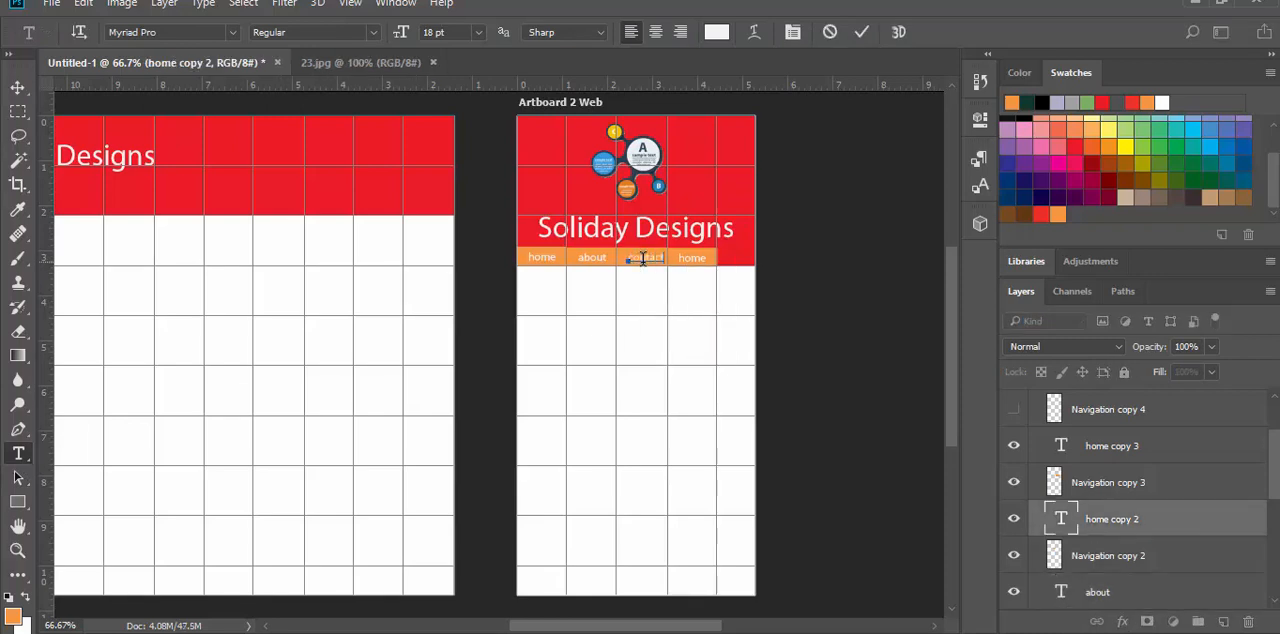
left_click(18, 87)
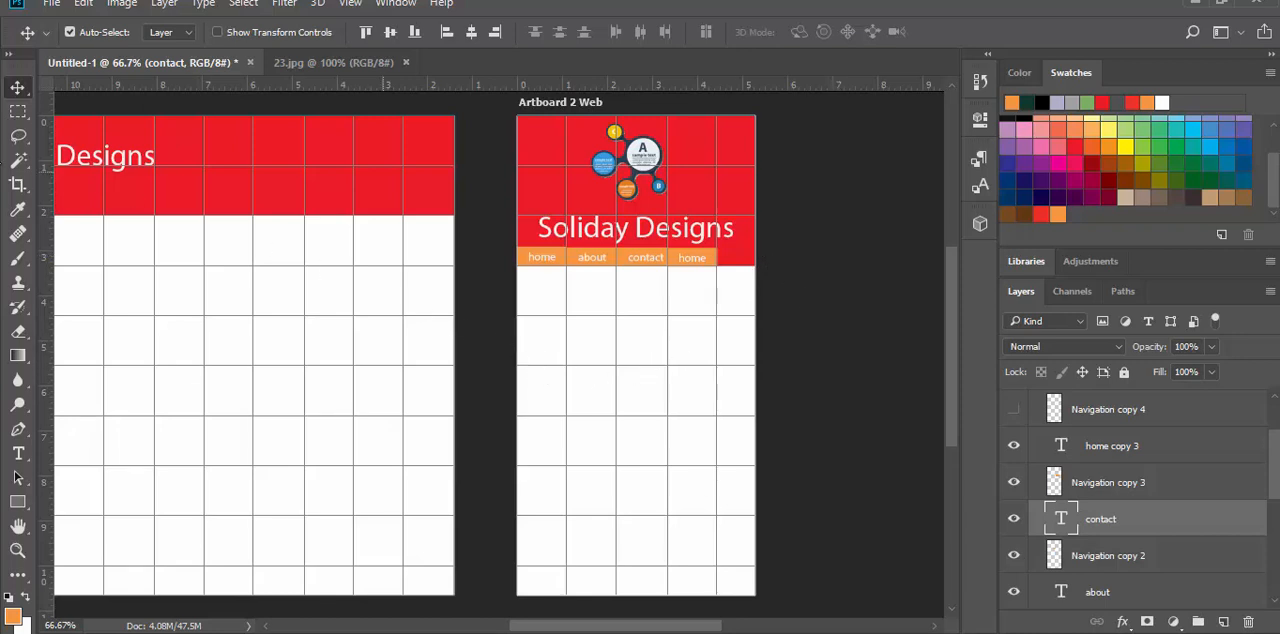
left_click(18, 453)
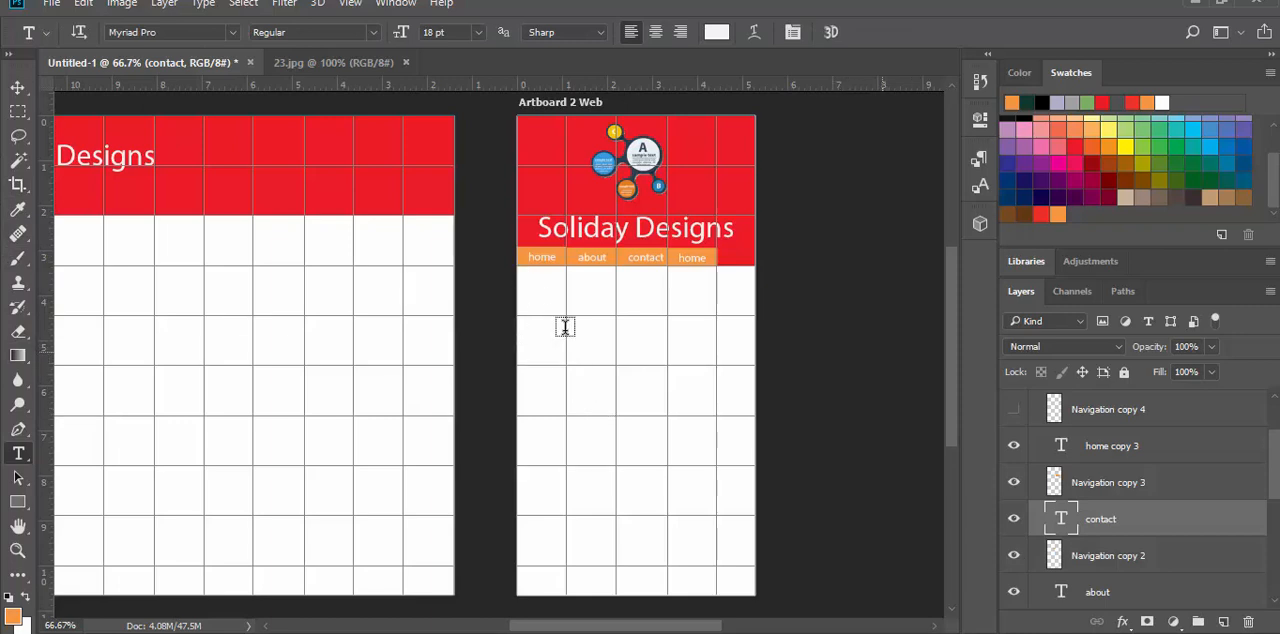
Step: Open the image Capture.PNG from the Pictures folder
left_click(51, 4)
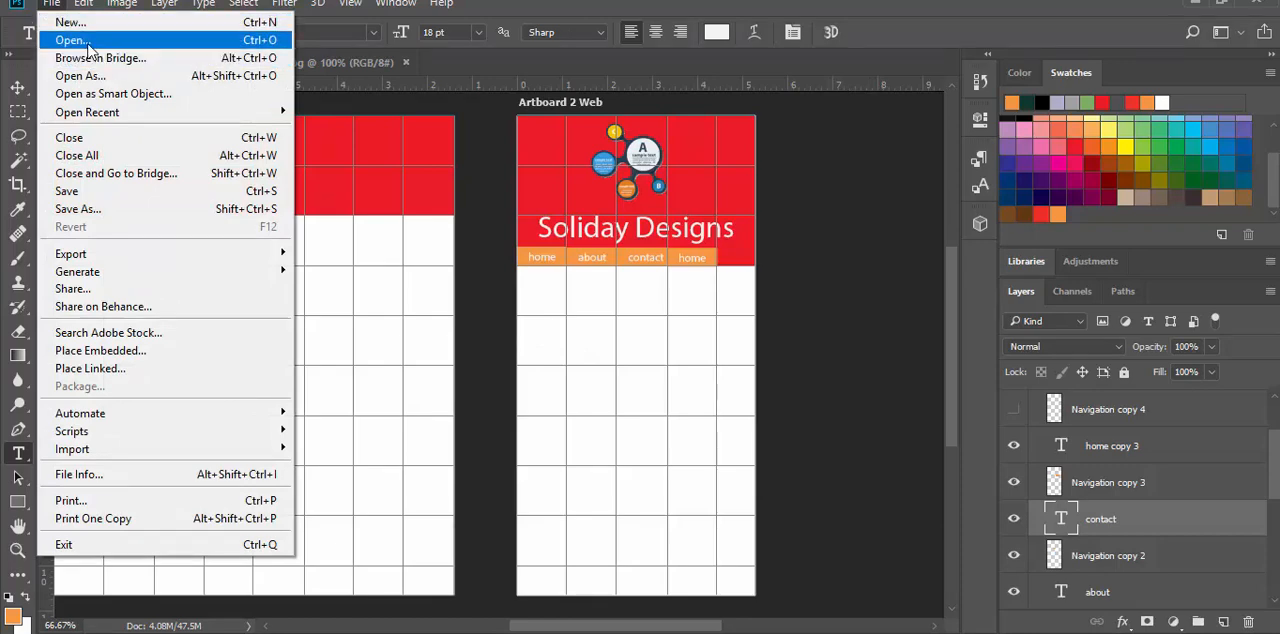
left_click(60, 38)
scroll(390, 262, "down", 8)
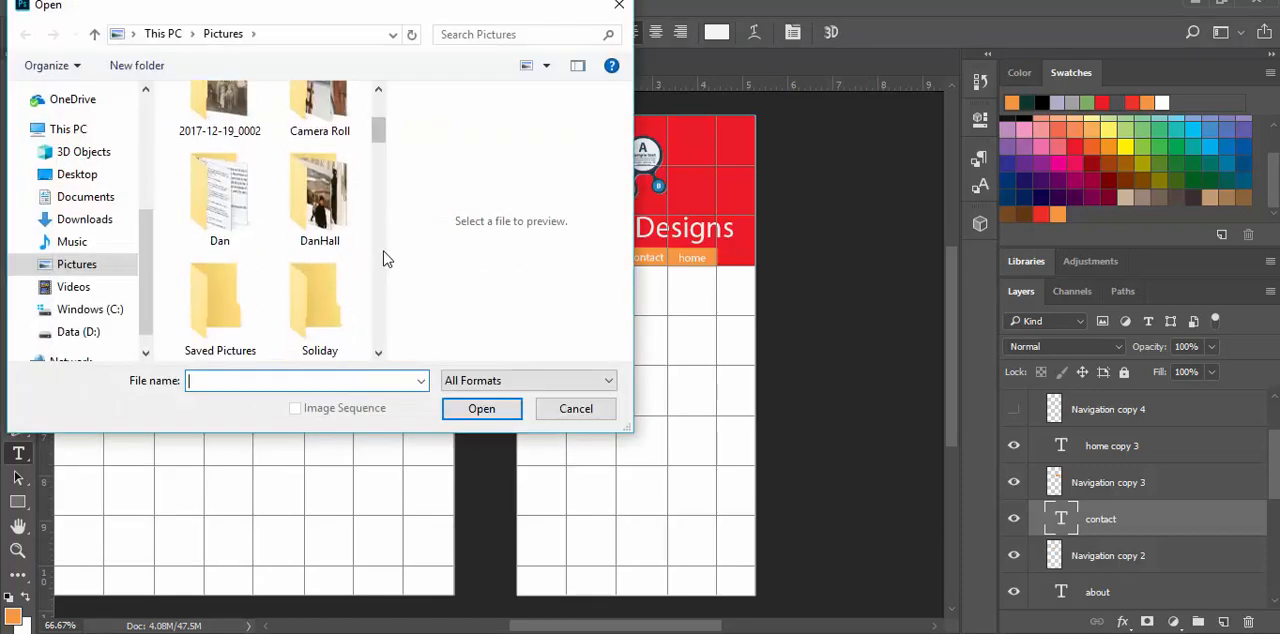
scroll(383, 251, "down", 3)
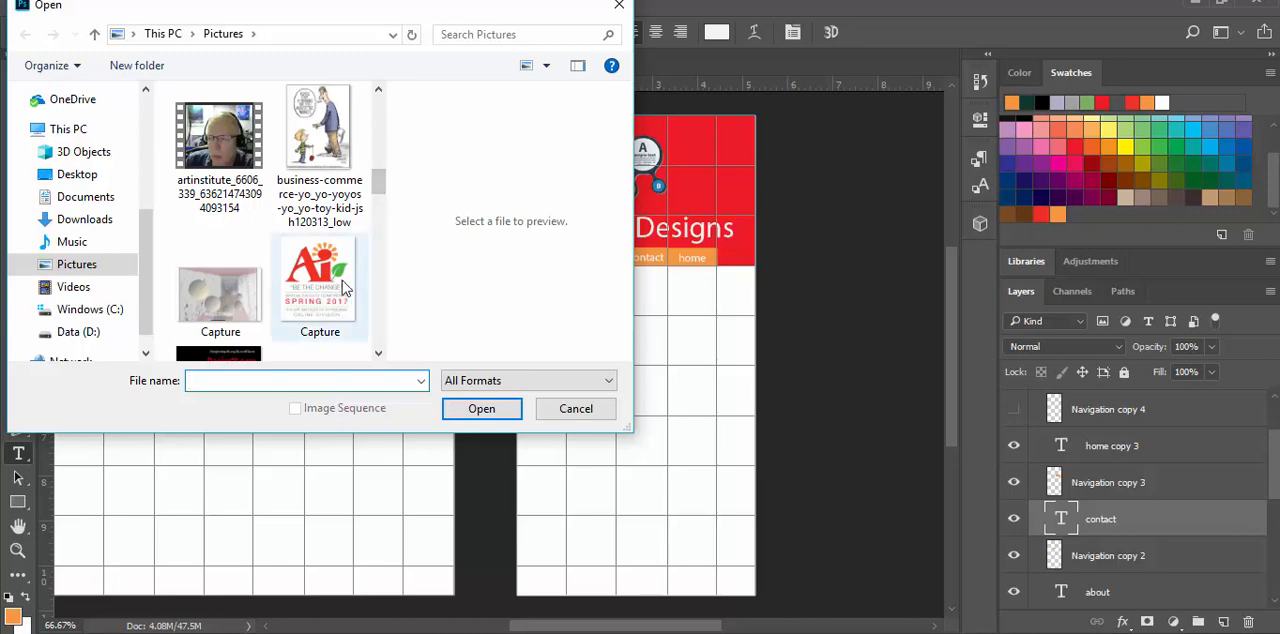
double_click(342, 280)
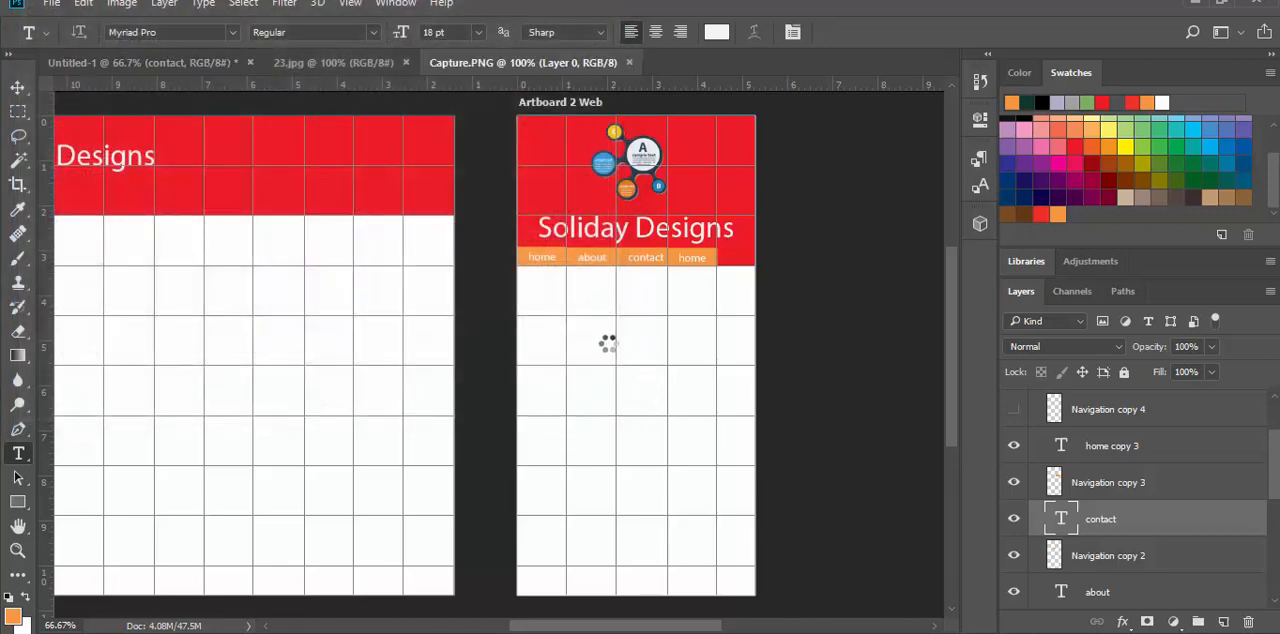
Step: Copy the entire Capture.PNG image and paste it into Untitled-1 on the narrow artboard, Artboard 2 Web
key("ctrl+a")
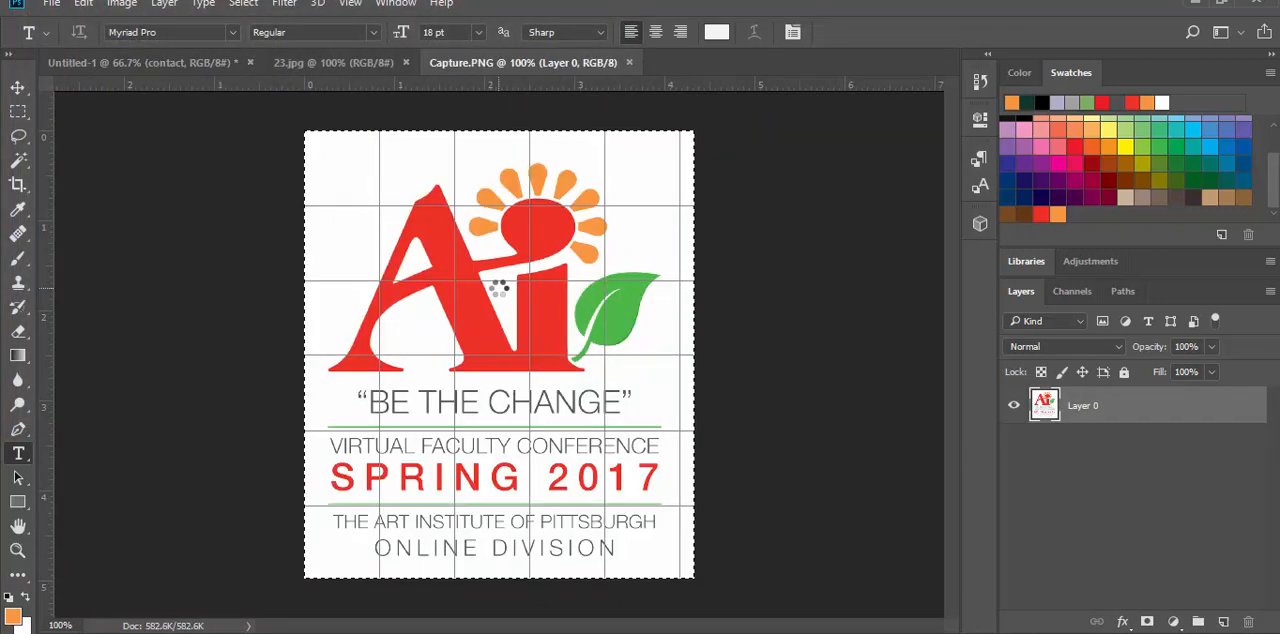
left_click(171, 62)
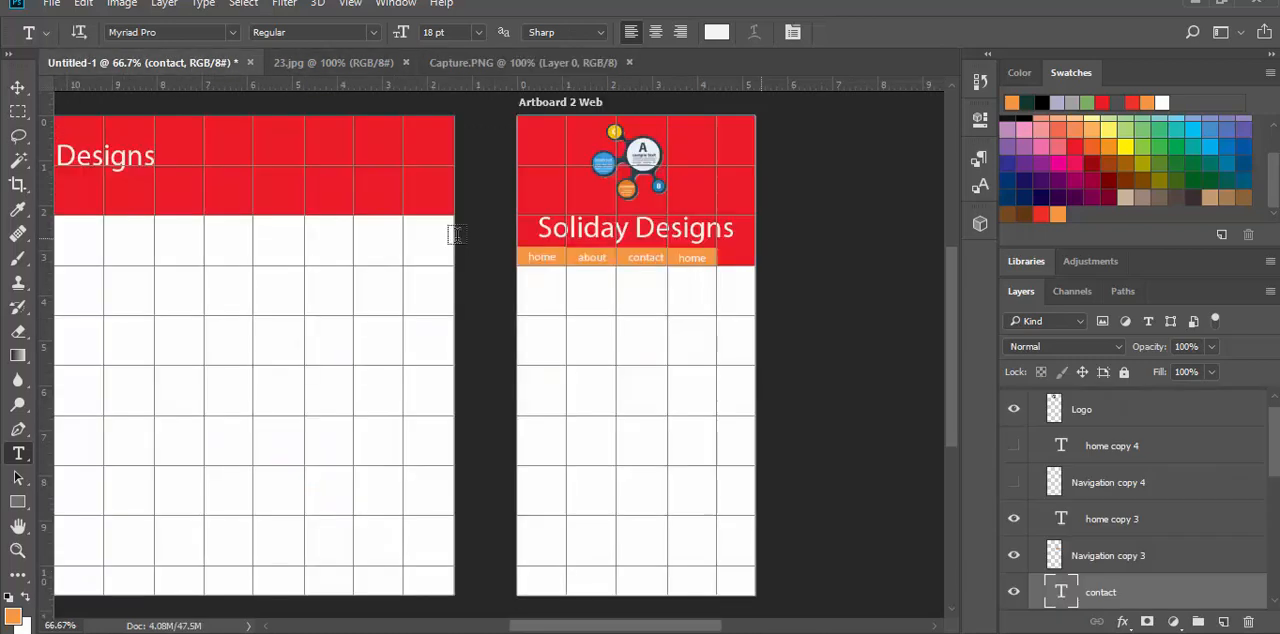
key("ctrl+v")
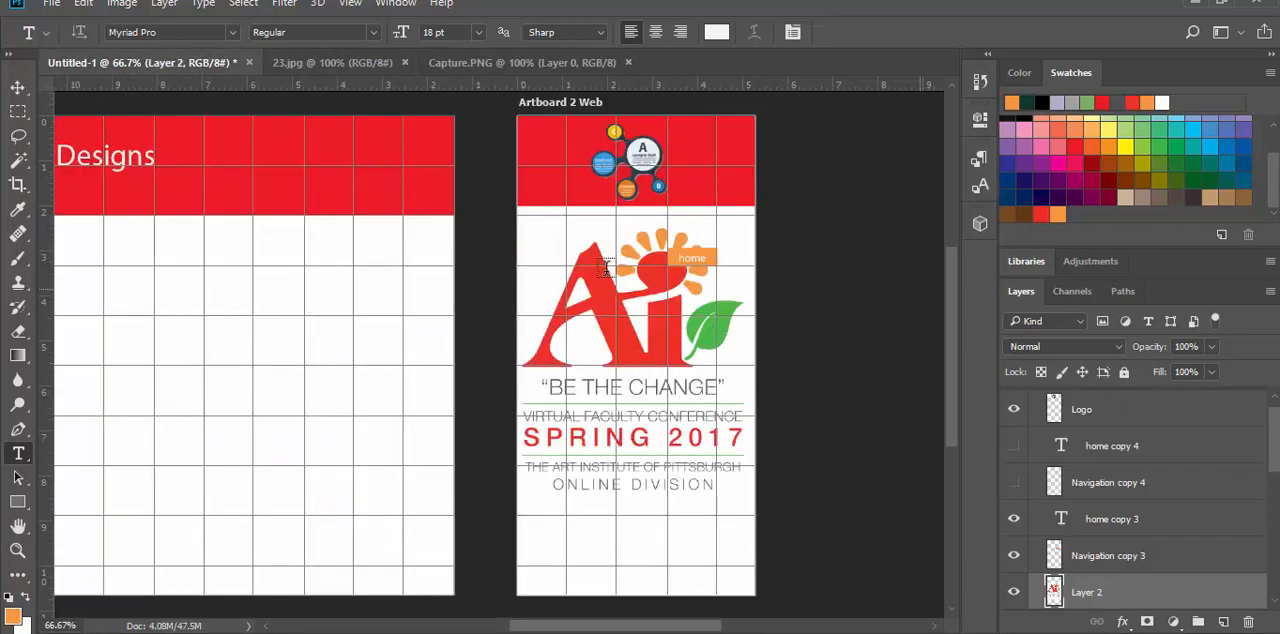
Step: Free-transform the pasted conference image to 50% width and about 53% height, placing it just below the navigation buttons
left_click(15, 86)
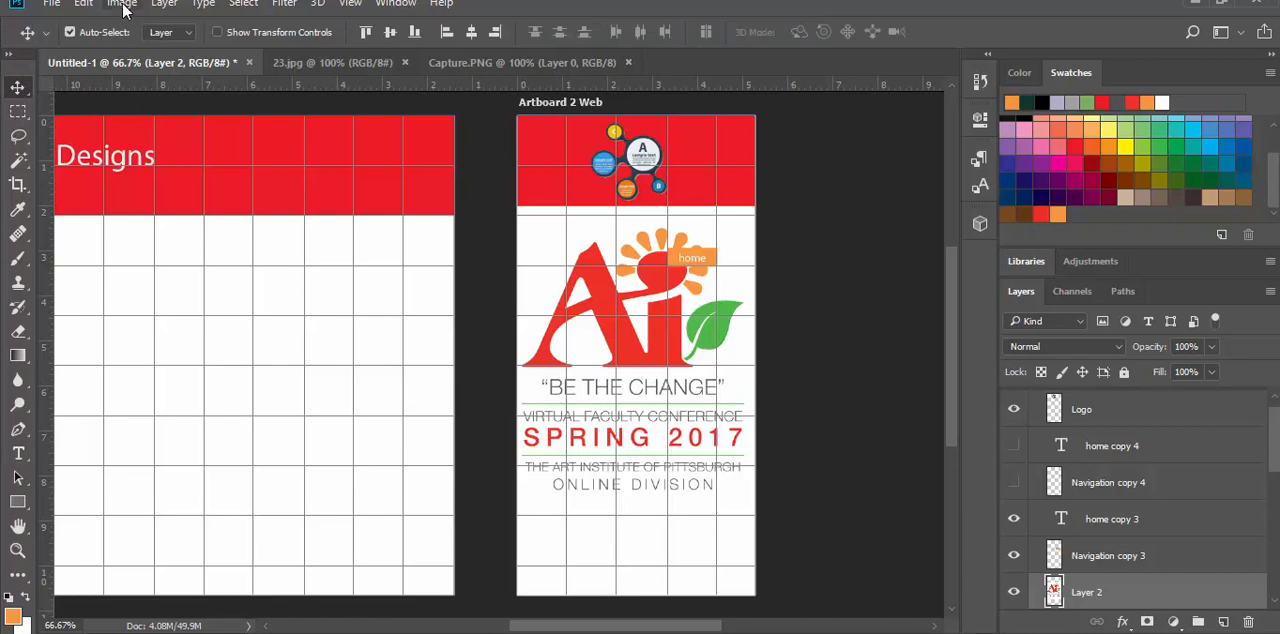
left_click(84, 4)
left_click(84, 4)
left_click(88, 4)
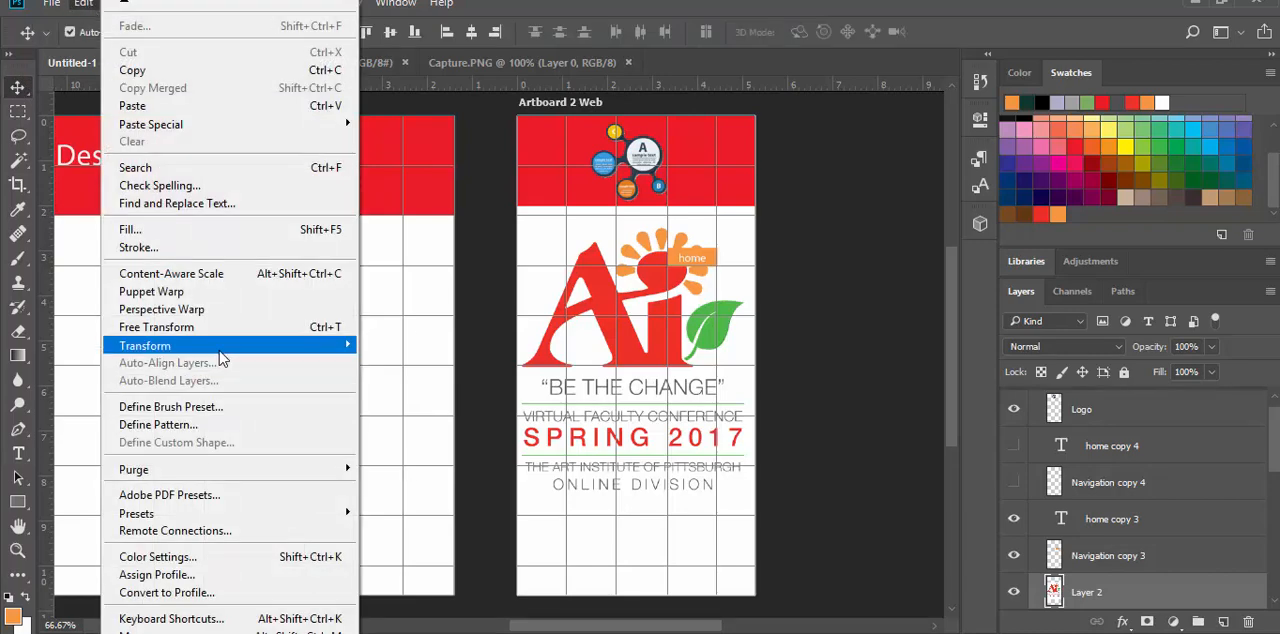
left_click(205, 328)
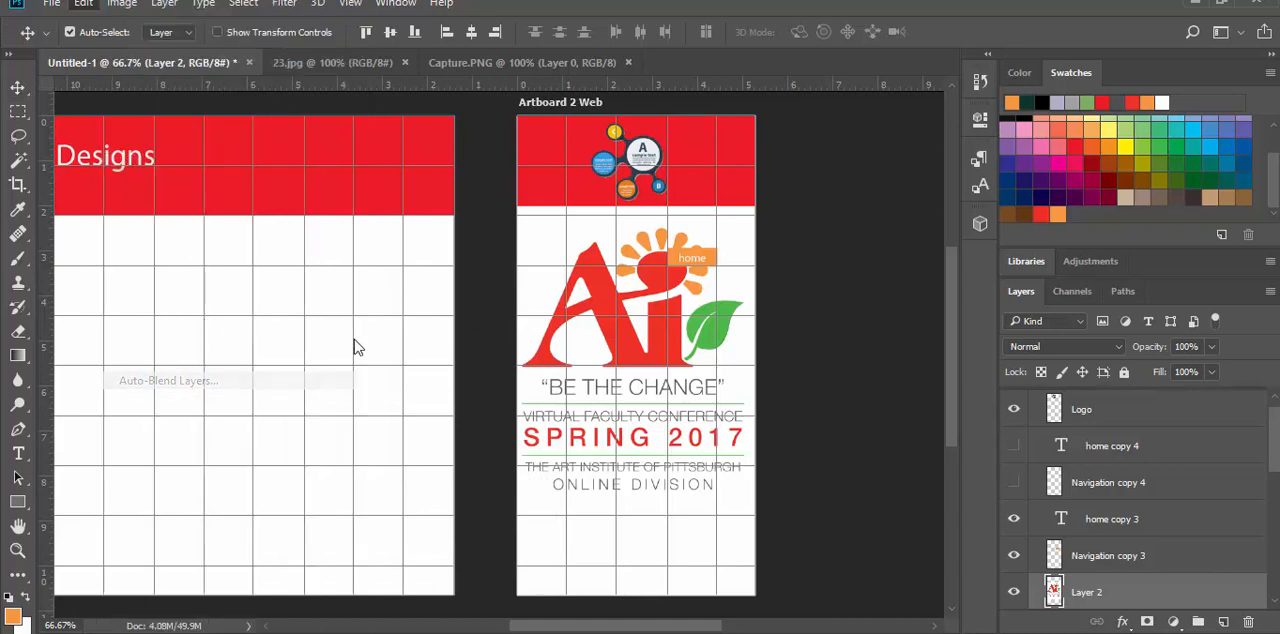
left_click_drag(766, 207, 665, 320)
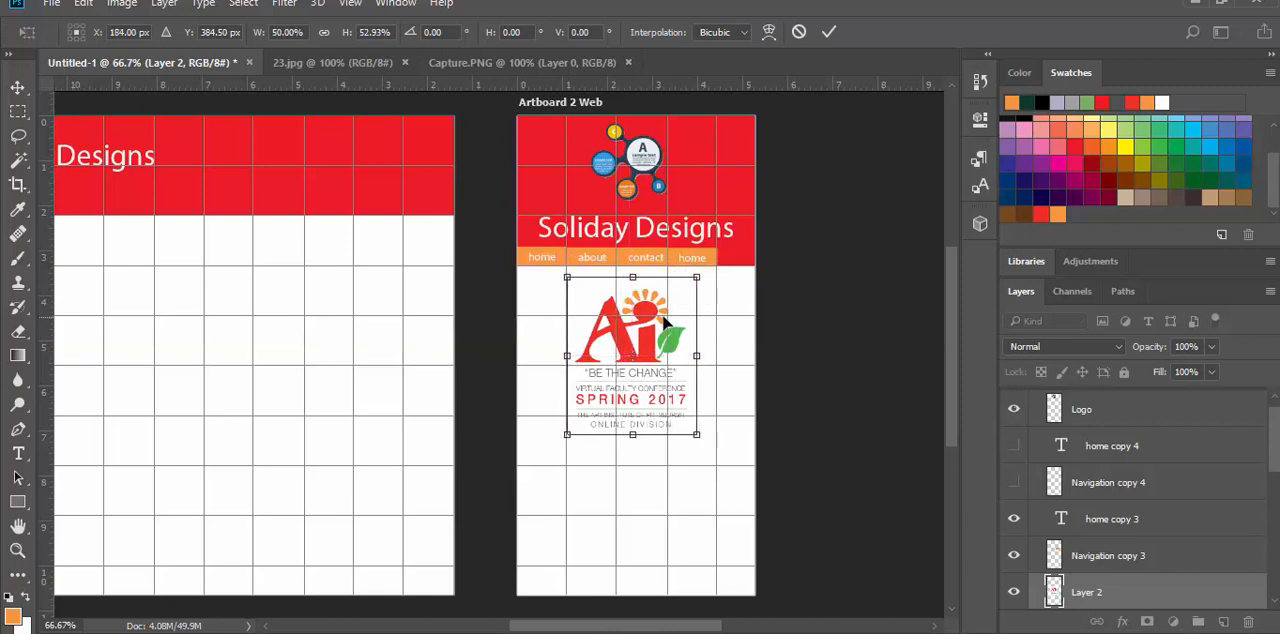
key("Return")
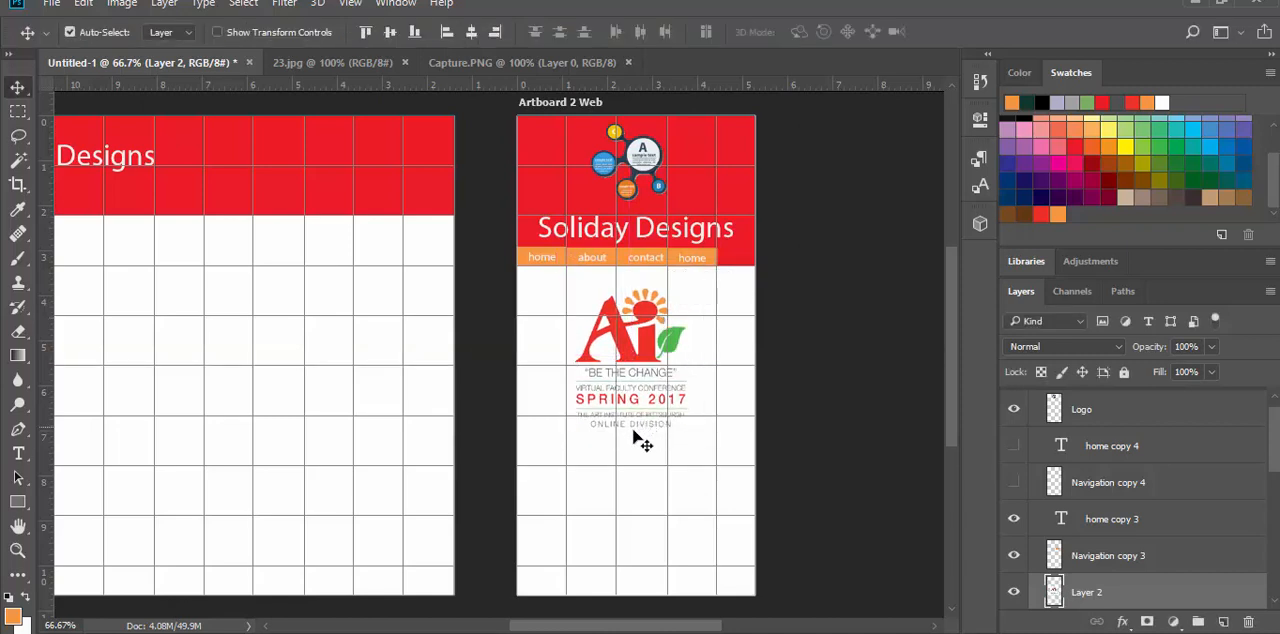
scroll(640, 440, "down", 1)
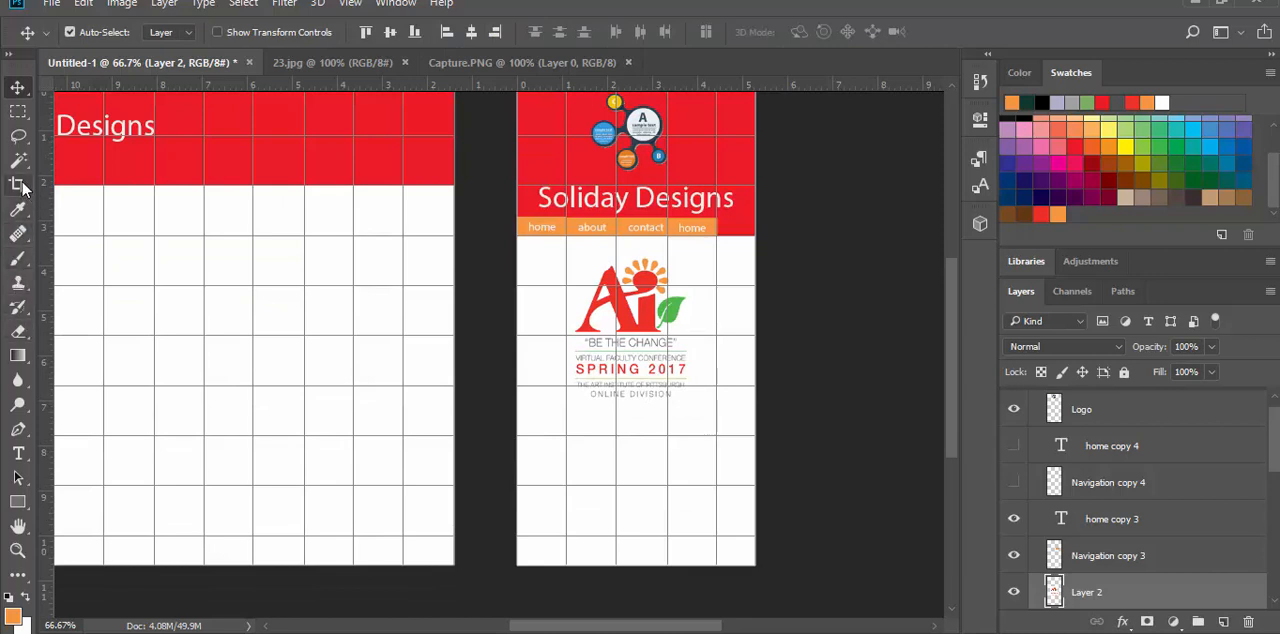